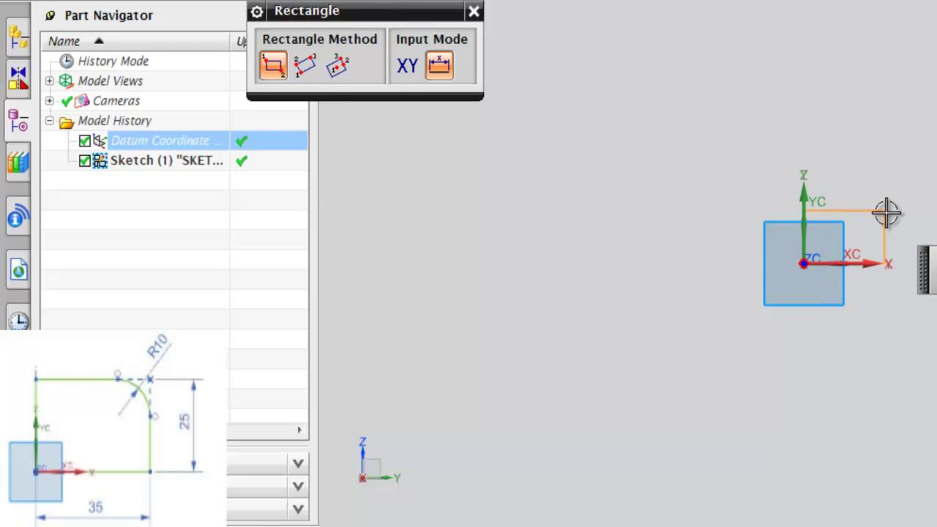
Step: Finish the 80 by 50 rectangle with its last corner on the datum origin
click(884, 212)
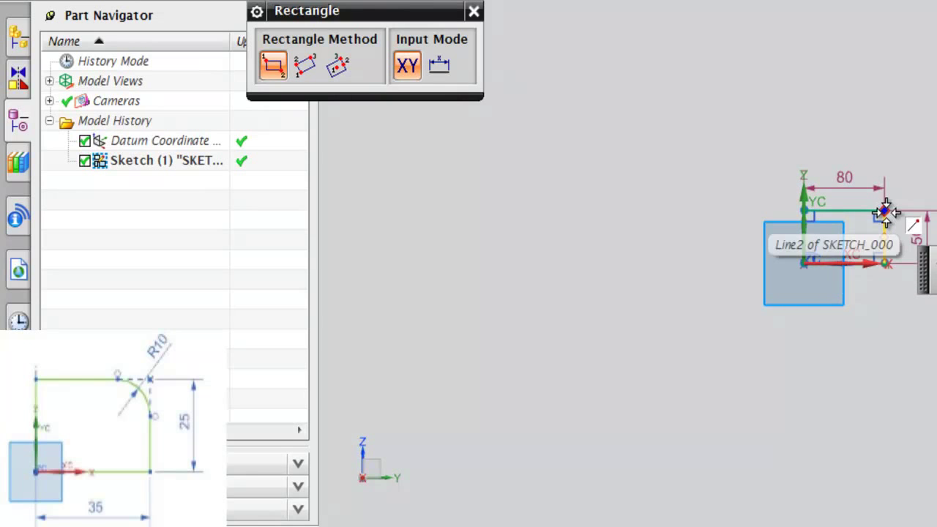
click(474, 11)
Step: Change the rectangle's width dimension to 35 and height to 25
double_click(862, 182)
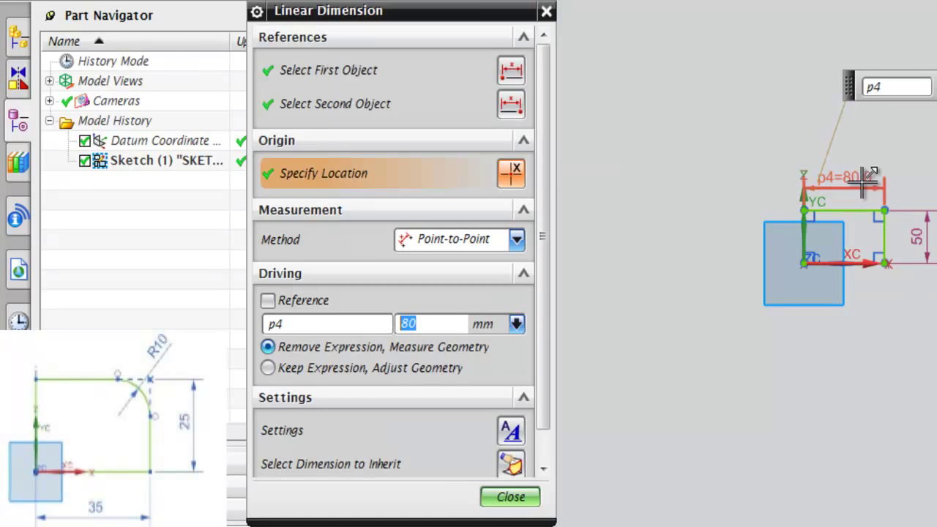
text(35)
key(Return)
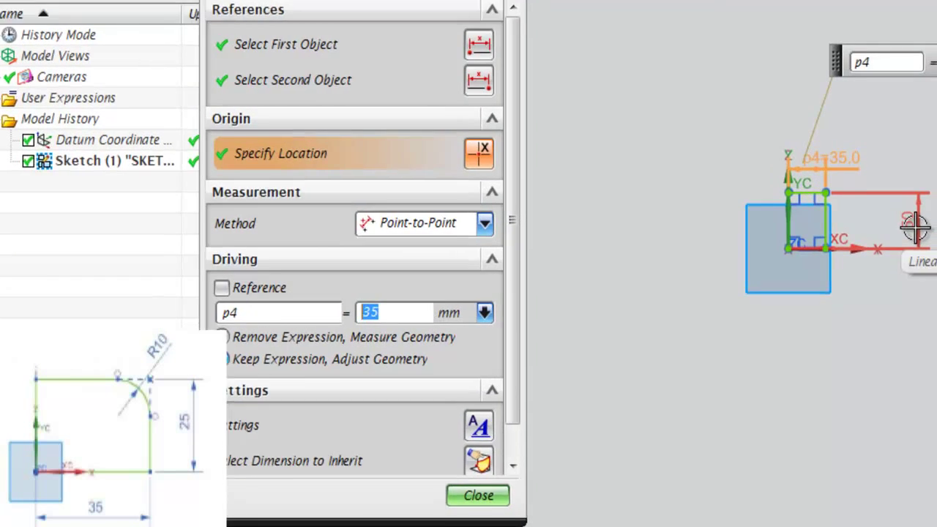
double_click(927, 242)
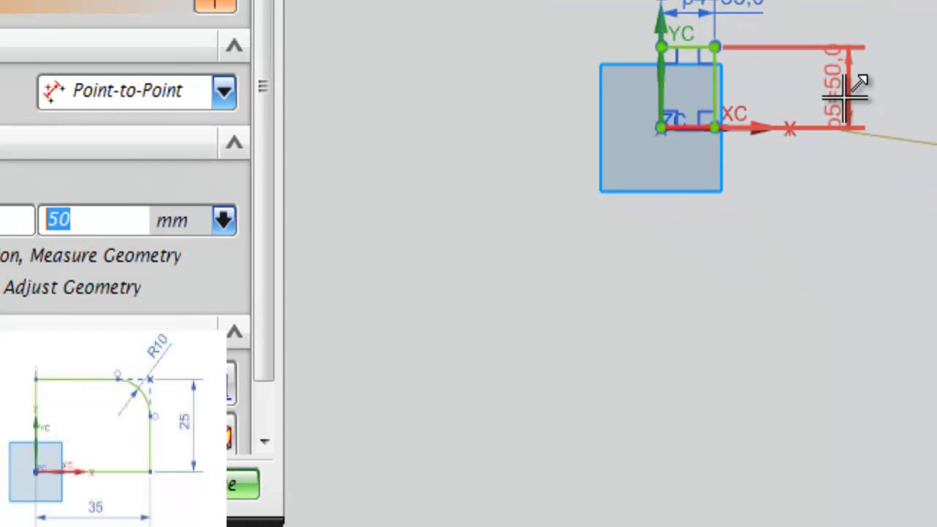
text(25)
key(Return)
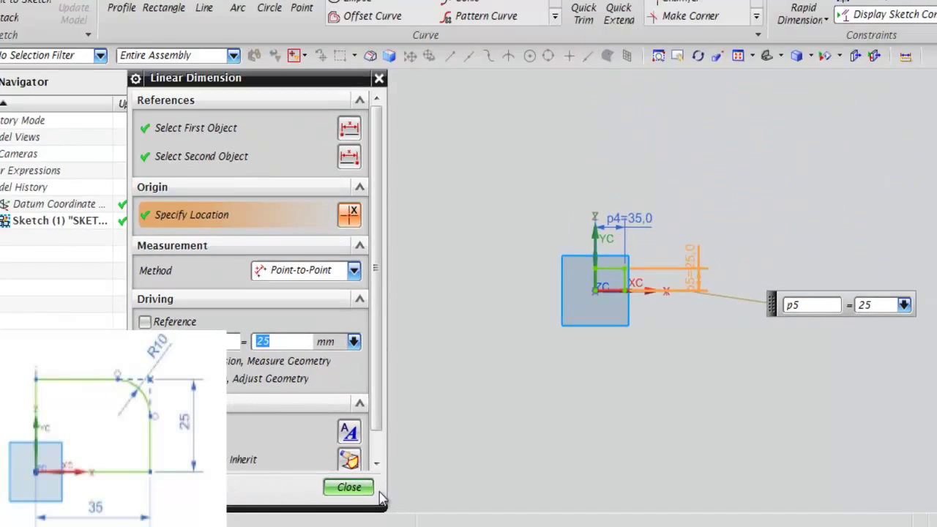
click(246, 484)
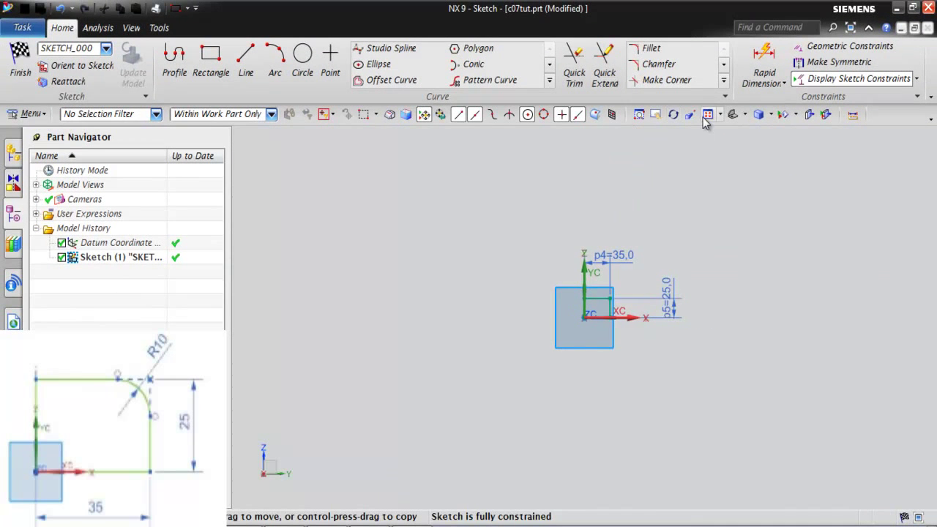
Step: Reposition the width and height dimensions beside the rectangle and fit the sketch in view
scroll(586, 168, up, 5)
drag(487, 147, 390, 349)
drag(774, 382, 478, 440)
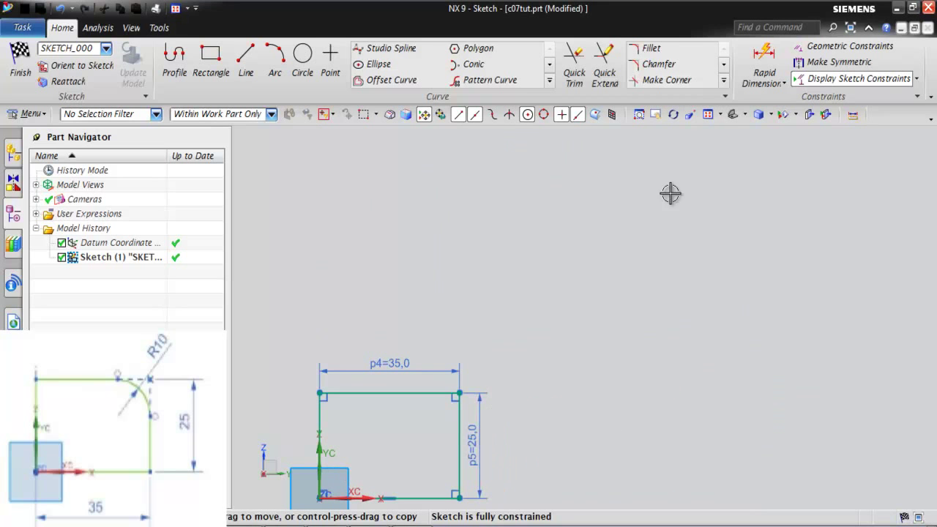
click(710, 114)
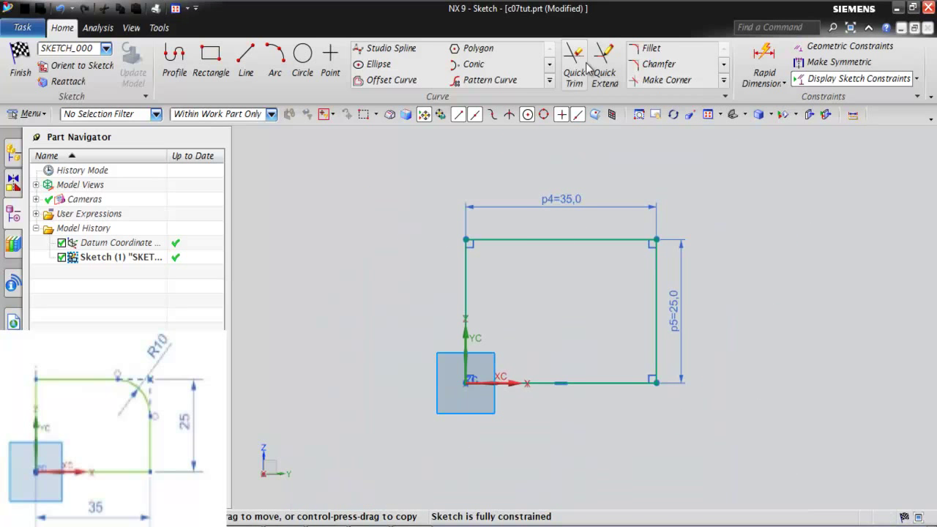
Step: Add a fillet at the rectangle's top-right corner
click(654, 50)
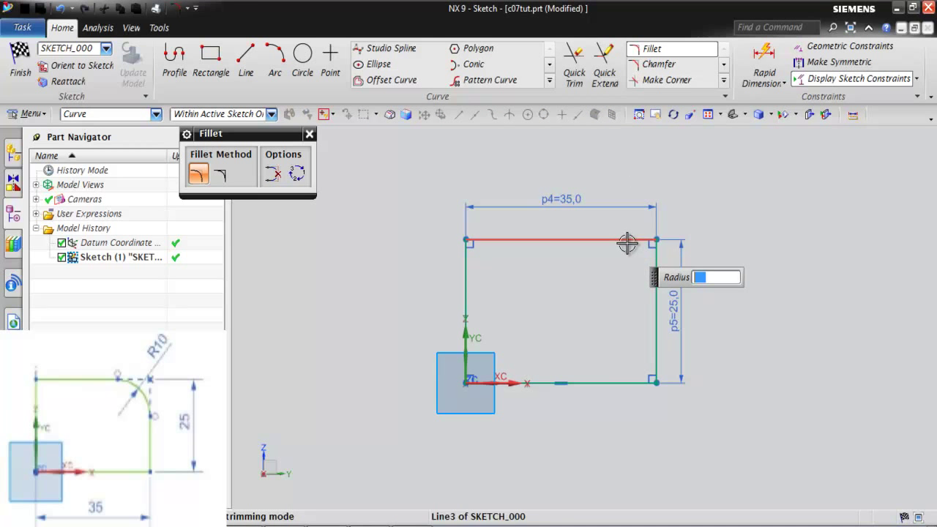
click(650, 294)
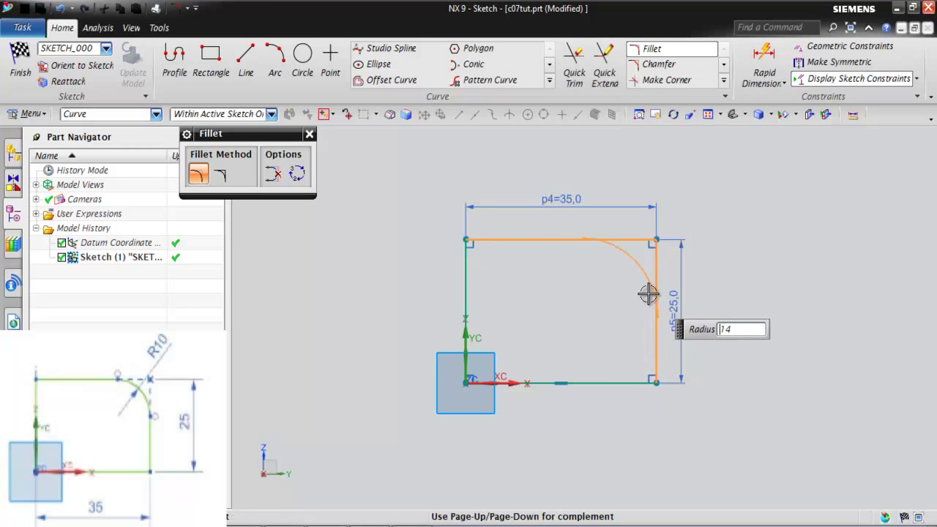
click(631, 253)
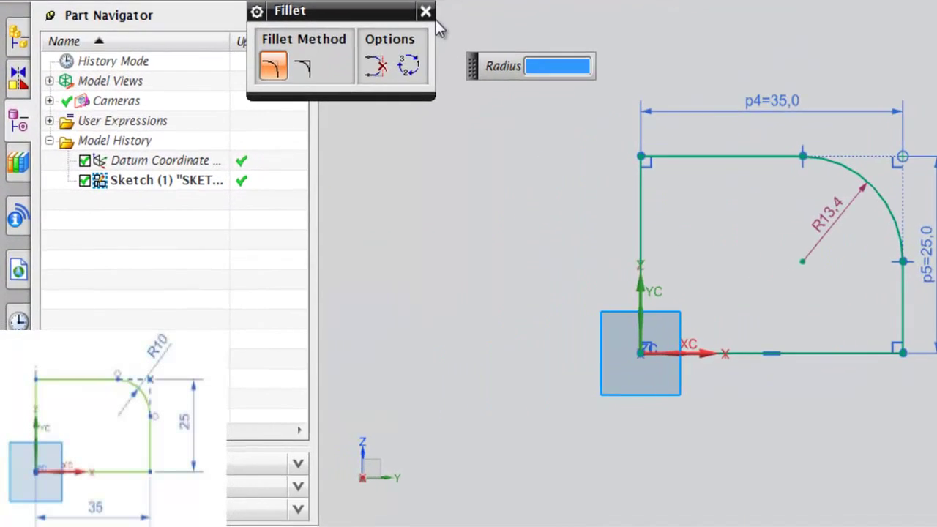
click(308, 133)
Step: Set the fillet radius to 10 and finish the sketch
double_click(842, 210)
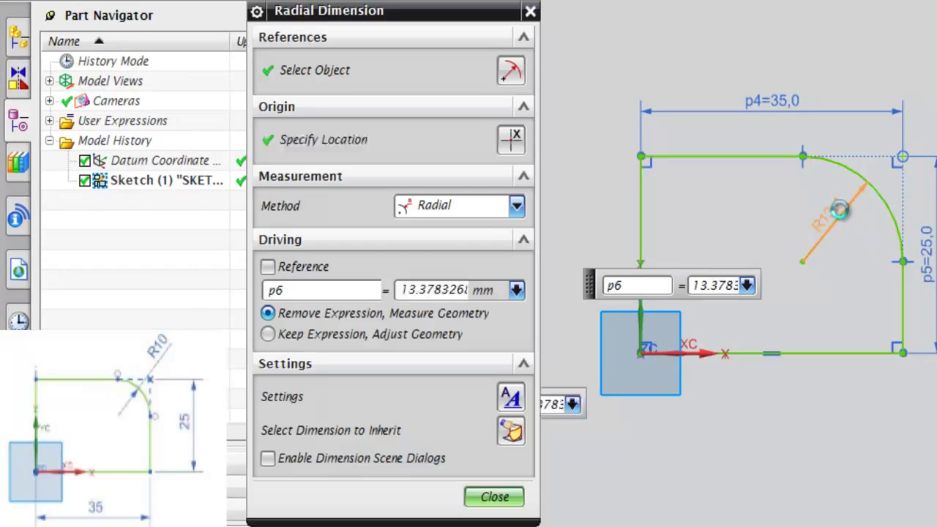
text(10)
key(Return)
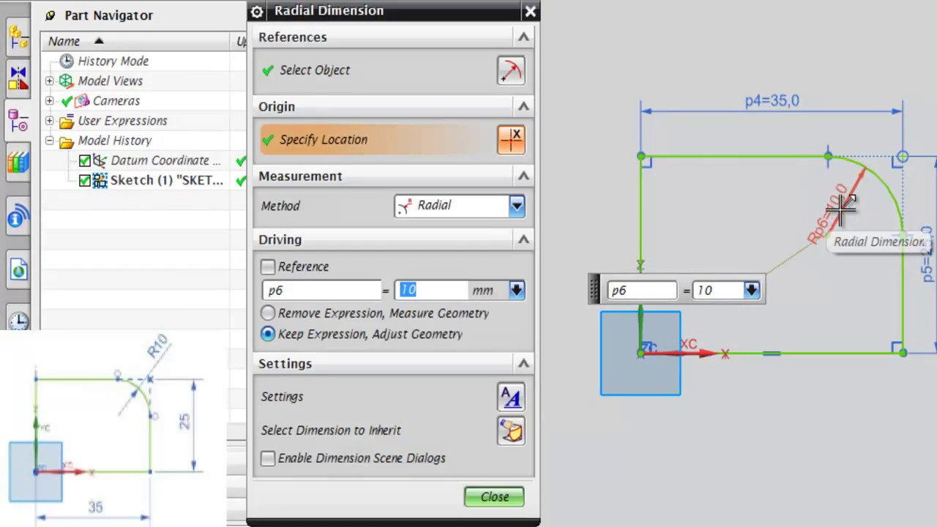
click(495, 497)
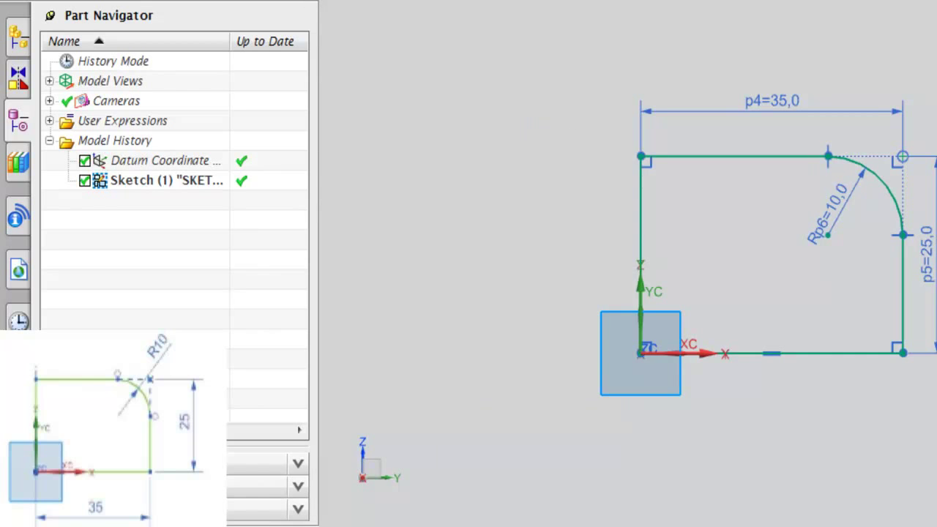
key(ctrl+q)
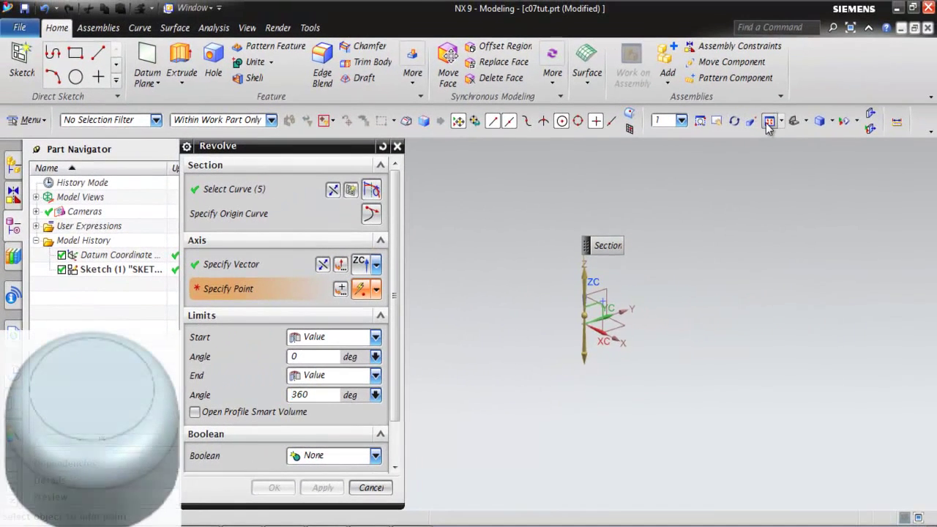
Step: Revolve the profile 0–360° about ZC through the datum origin and fit the view
middle_drag(607, 293, 487, 295)
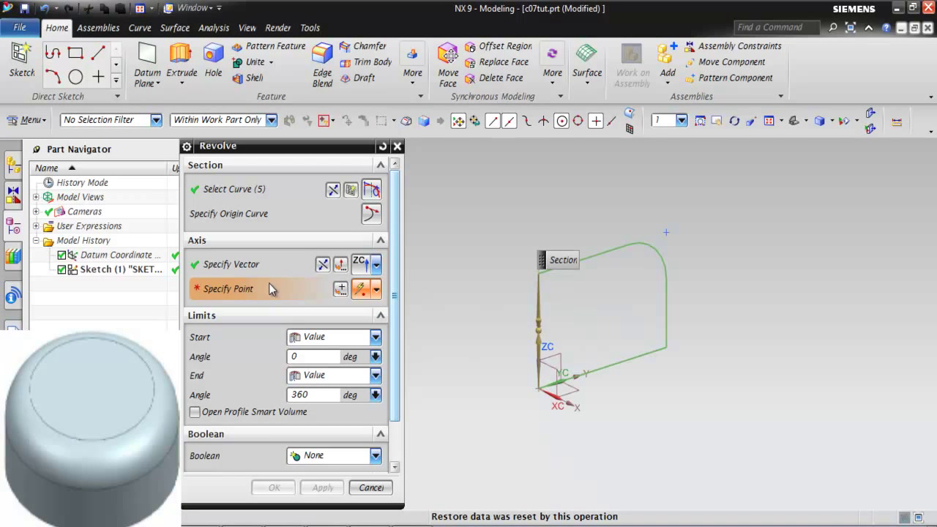
click(266, 260)
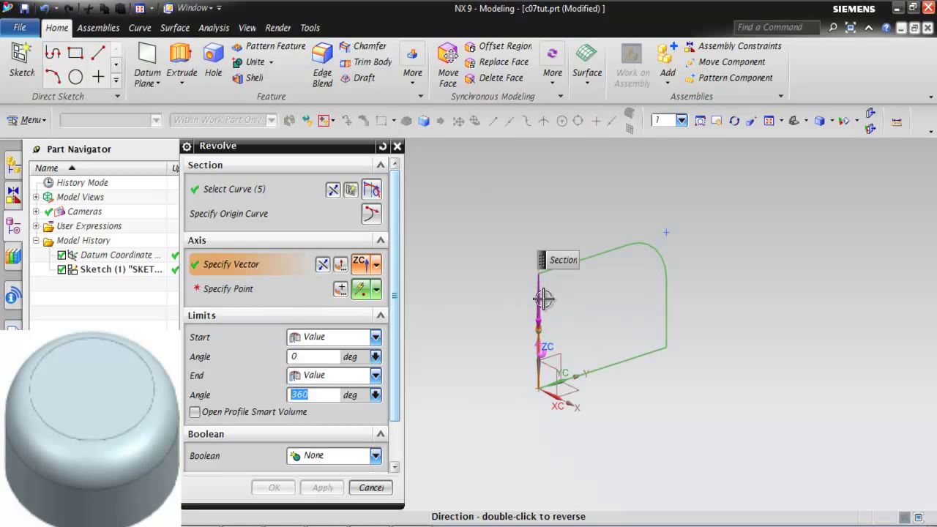
click(247, 289)
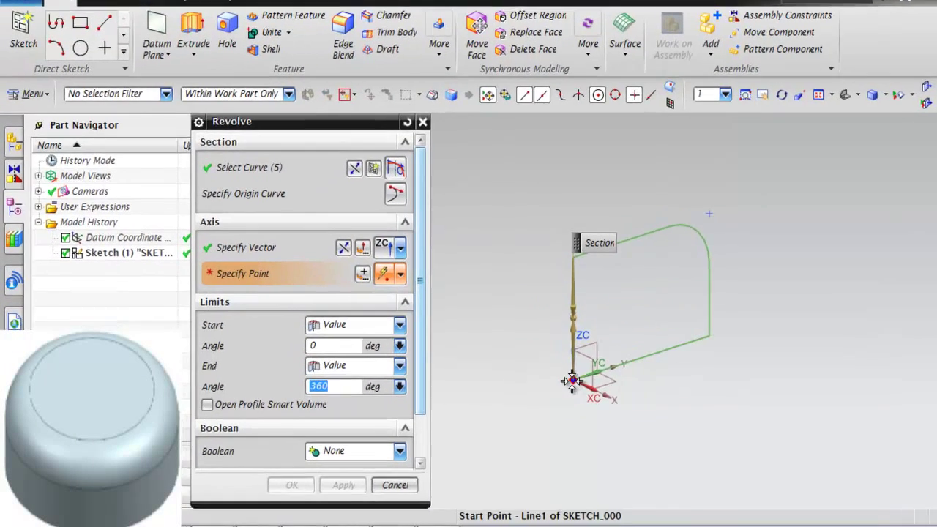
click(577, 381)
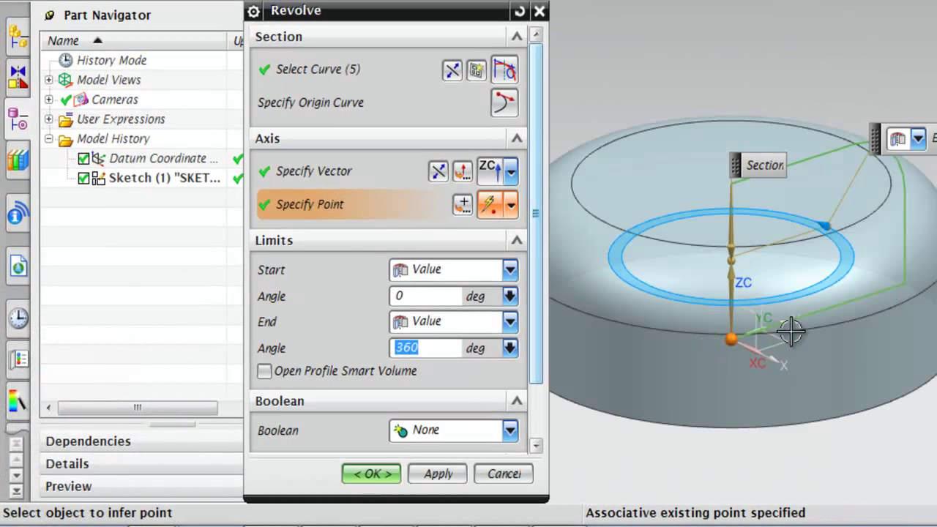
scroll(791, 331, down, 2)
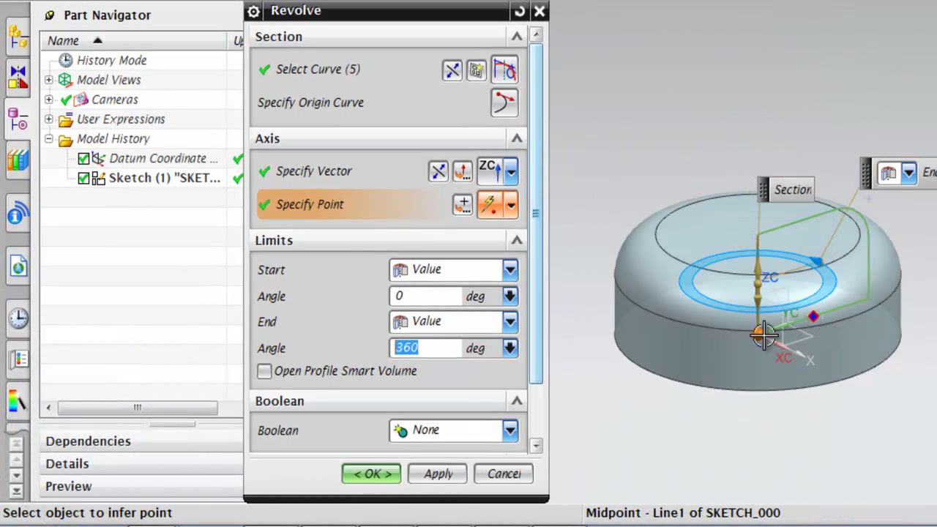
click(370, 474)
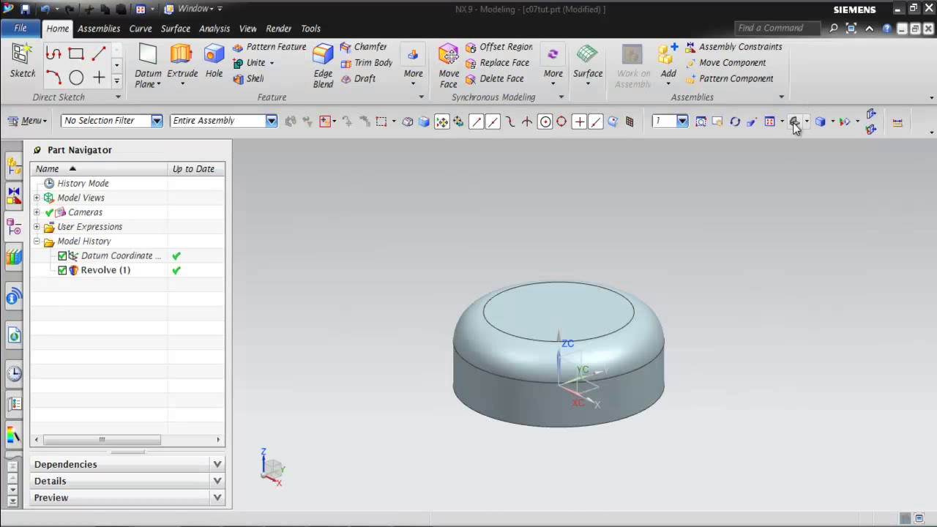
click(795, 123)
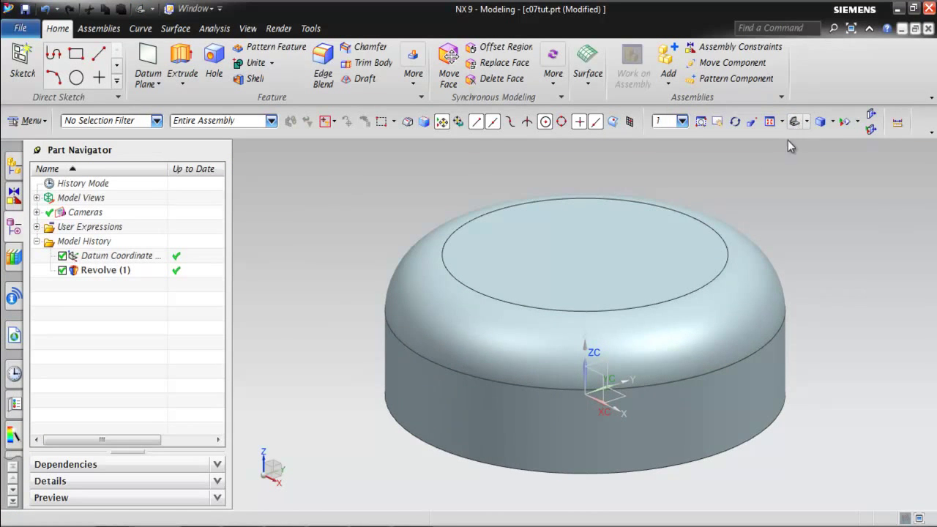
click(652, 222)
key(Escape)
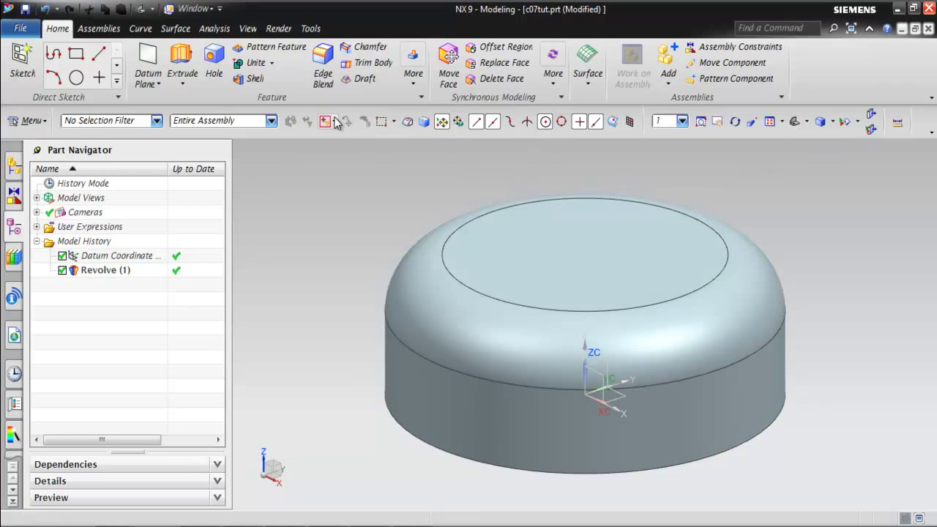
Step: Shell the cap to 2.5 mm thickness with its top face removed
click(253, 79)
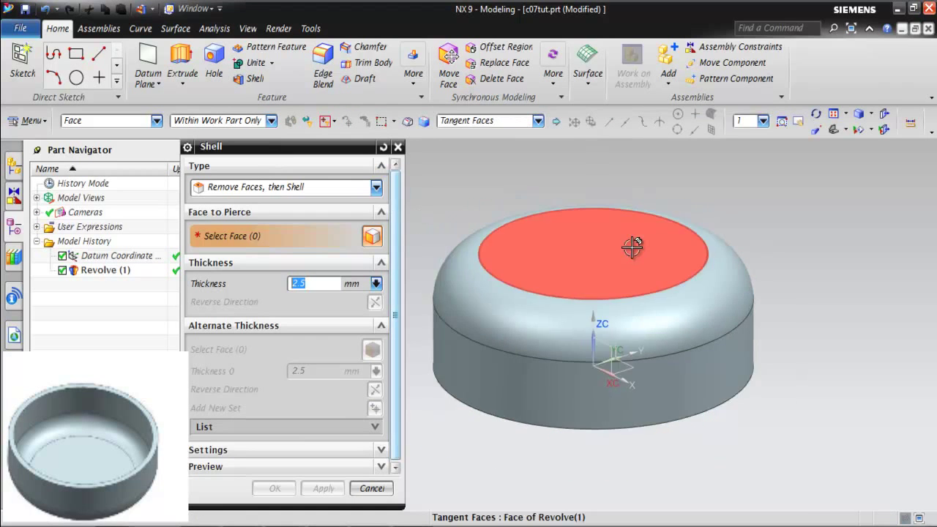
scroll(632, 244, down, 2)
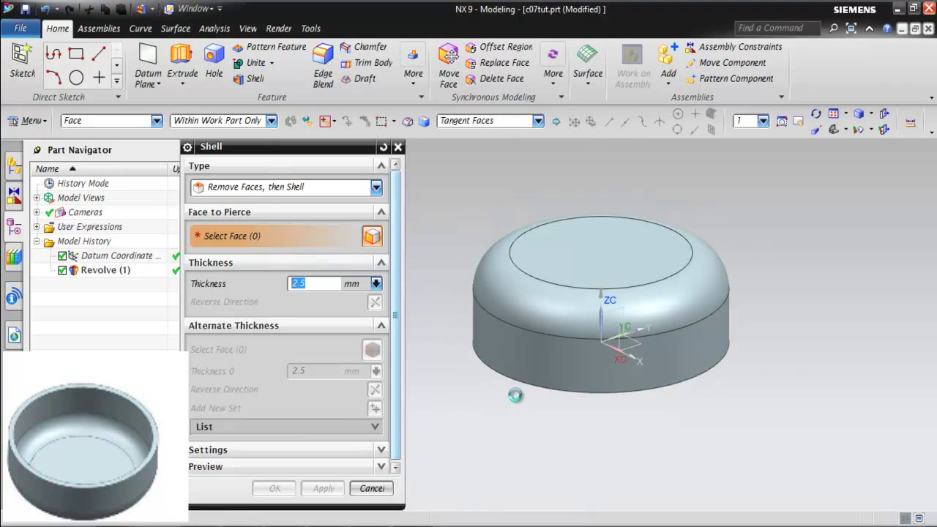
middle_drag(513, 412, 517, 356)
click(520, 321)
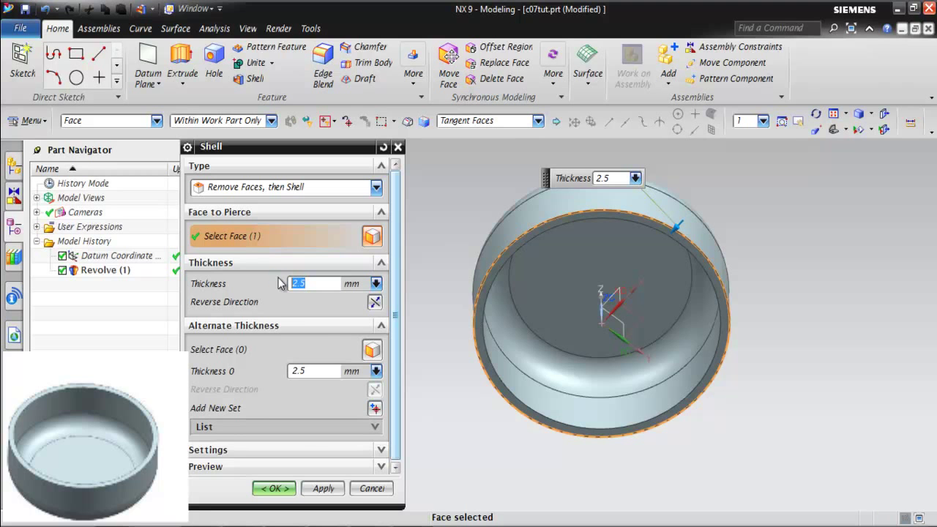
click(289, 489)
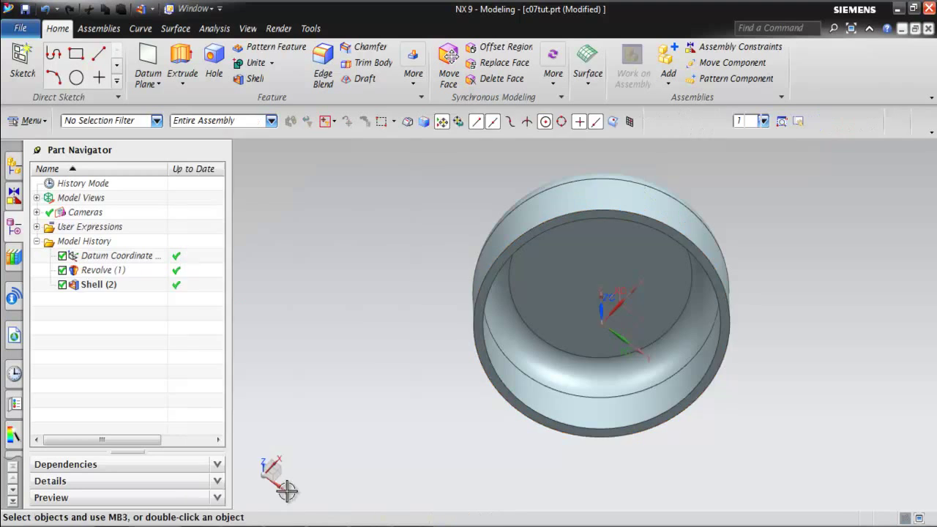
middle_drag(714, 258, 757, 175)
click(796, 126)
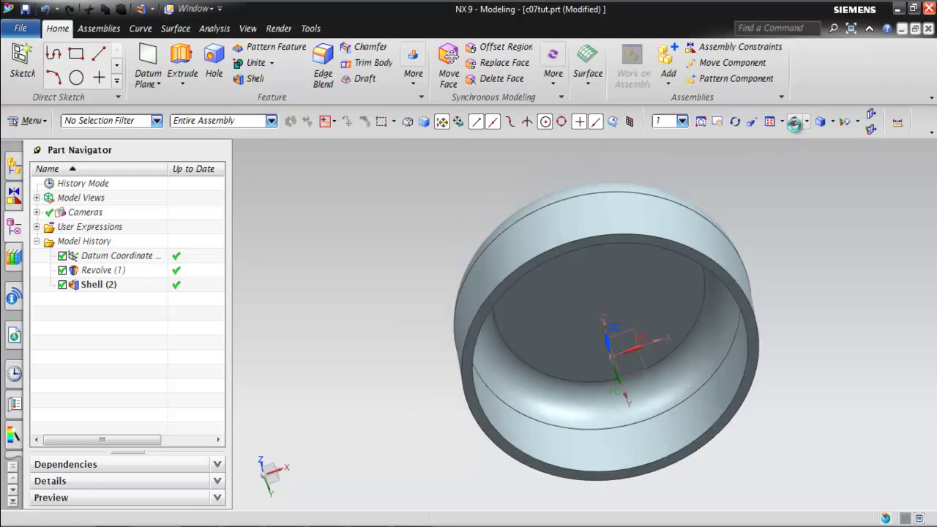
scroll(697, 243, down, 2)
click(667, 268)
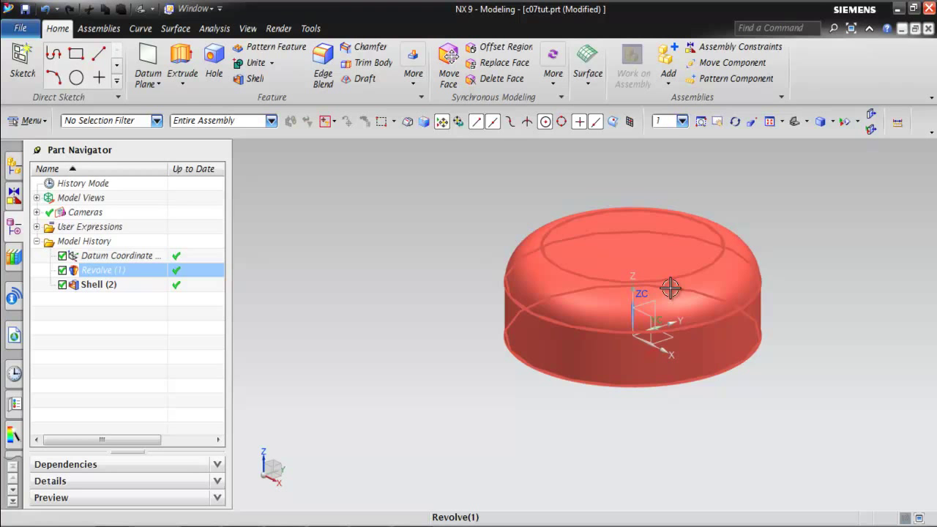
Step: Start an Extrude with its section sketched on the XY datum plane
key(Escape)
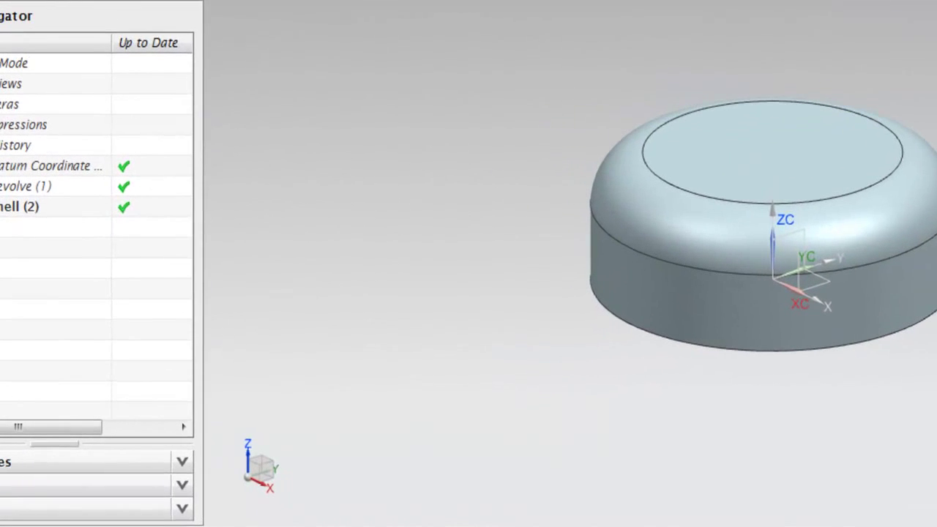
click(181, 59)
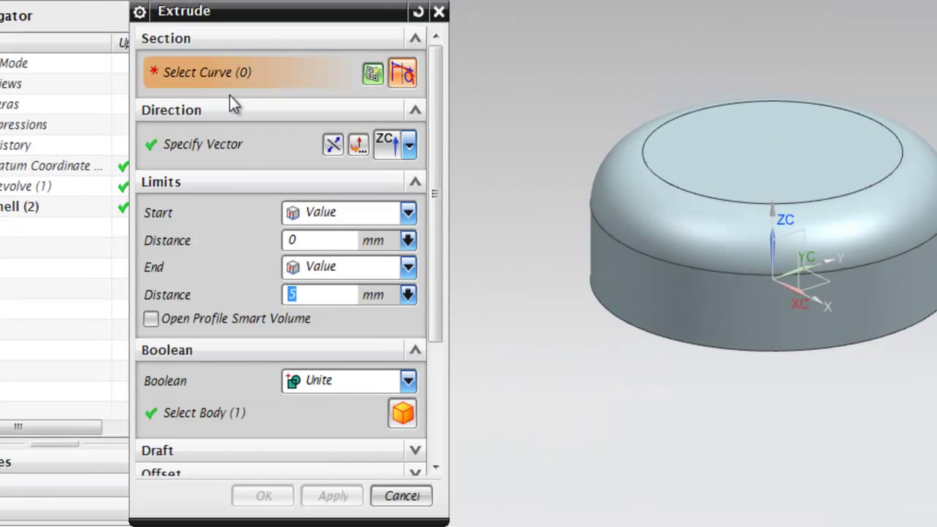
click(826, 284)
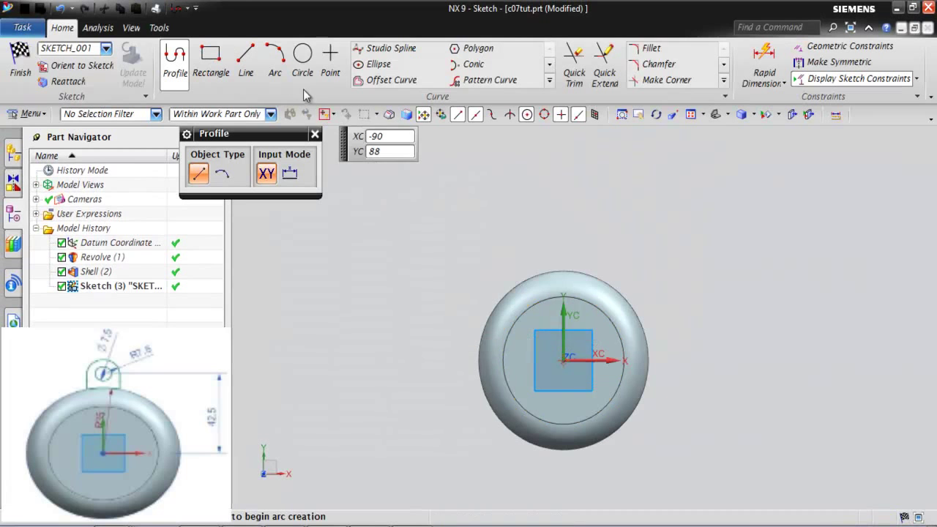
Step: Draw a Ø15.5 circle above the cap
click(303, 59)
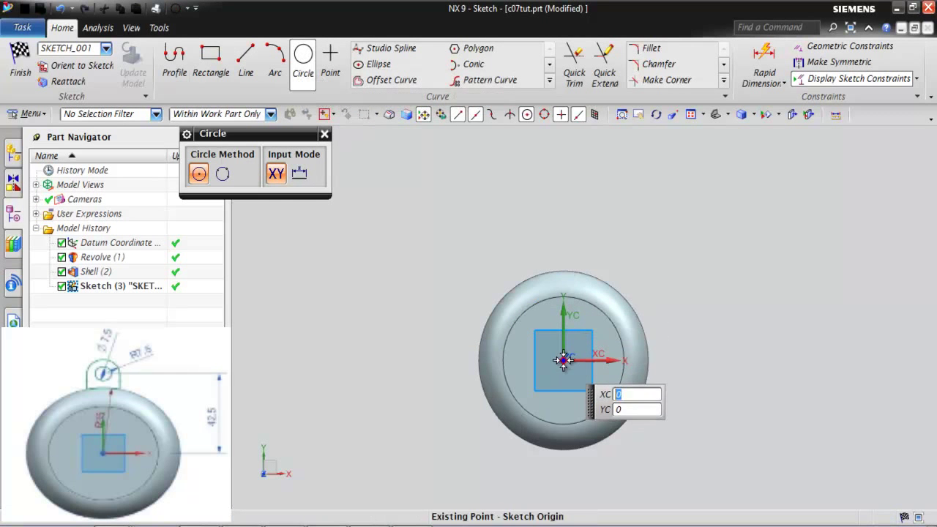
click(563, 223)
text(15.5)
key(Return)
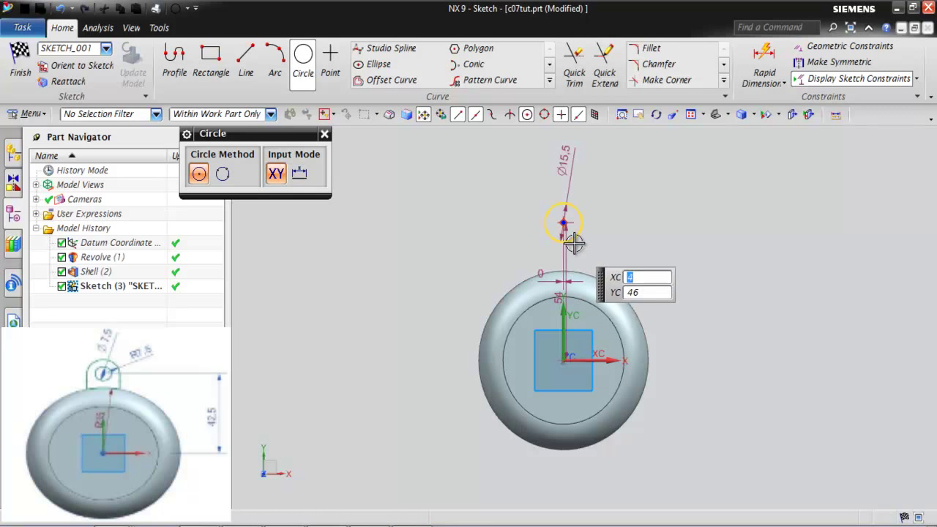
click(325, 135)
Step: Constrain the circle's centre onto the Y axis with Point On Curve
click(846, 46)
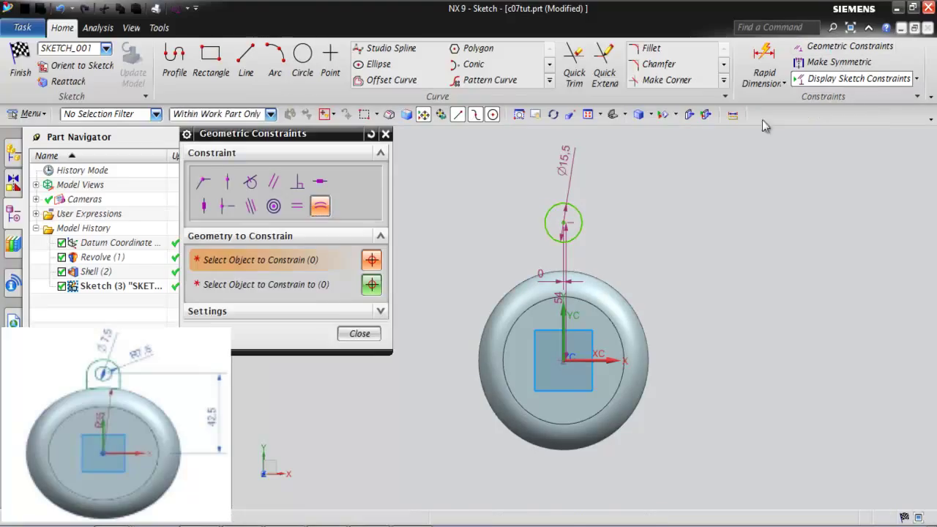
click(232, 183)
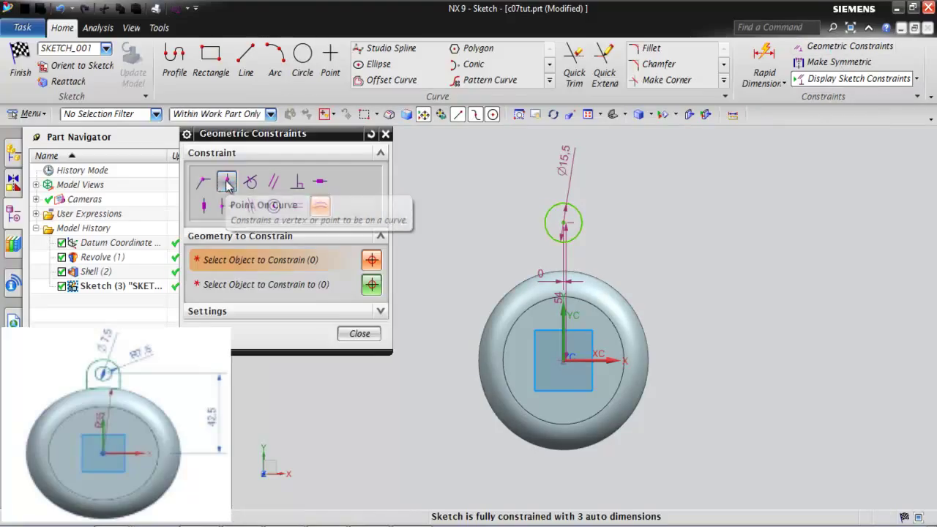
click(561, 224)
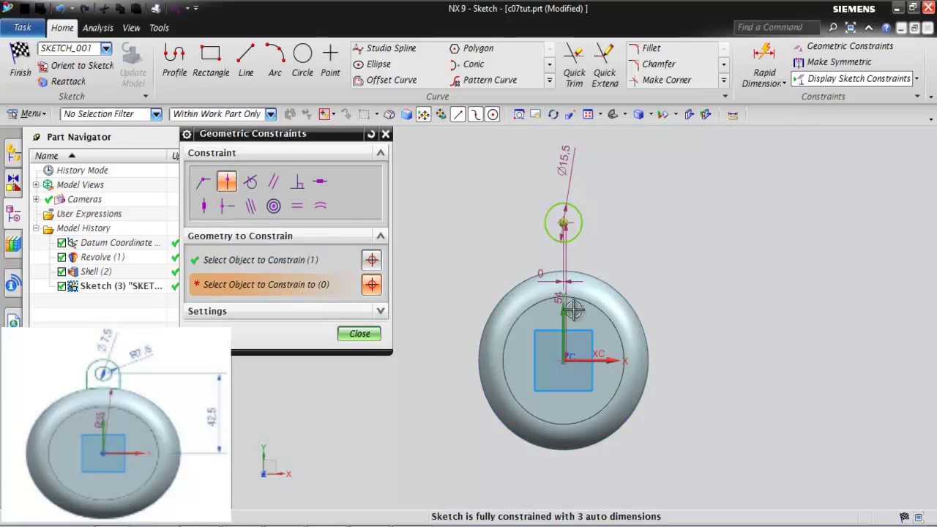
click(563, 328)
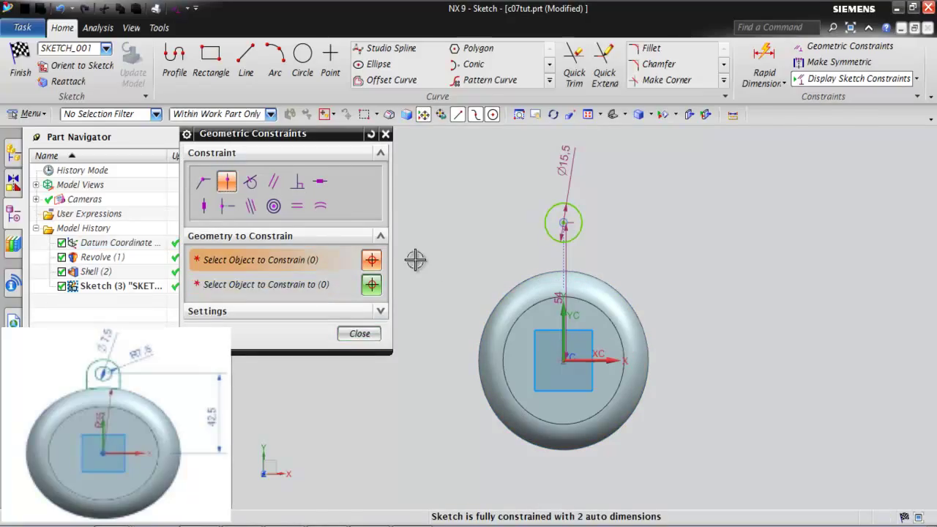
click(358, 333)
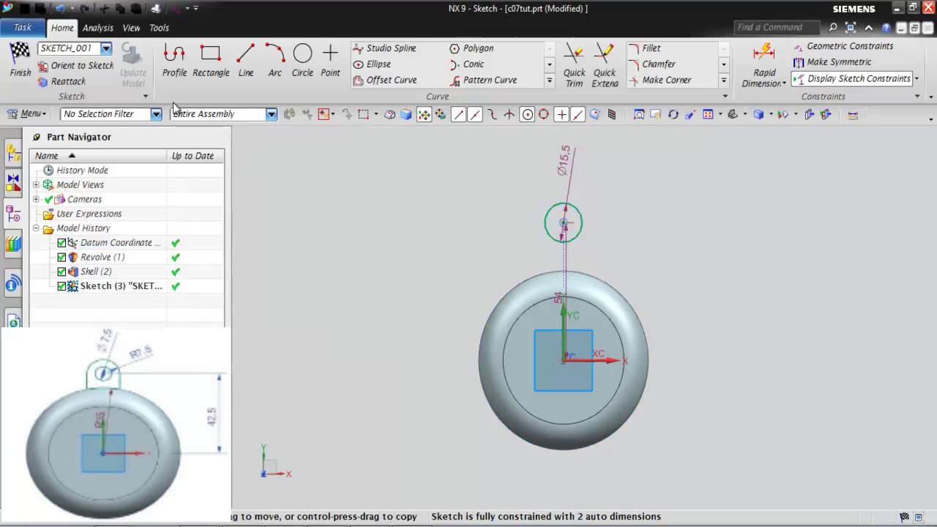
Step: Add a larger circle concentric with the small circle
click(247, 58)
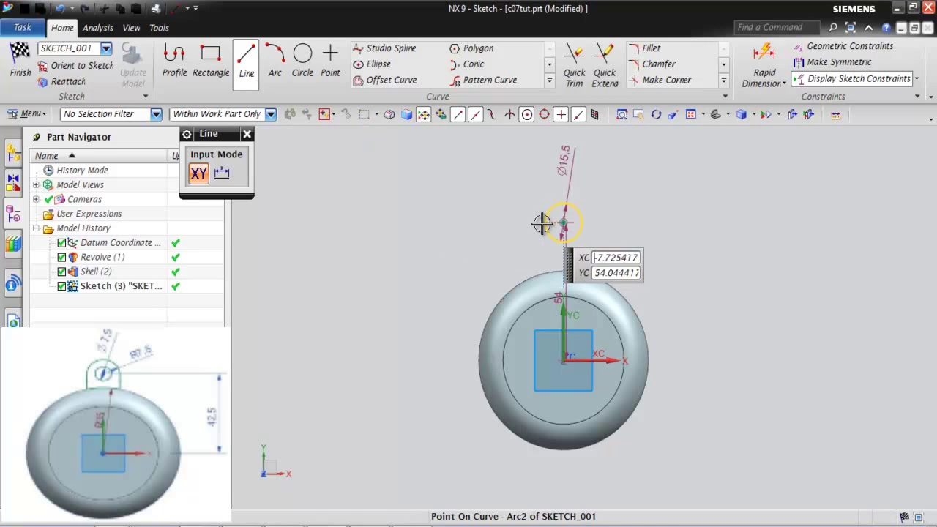
click(302, 58)
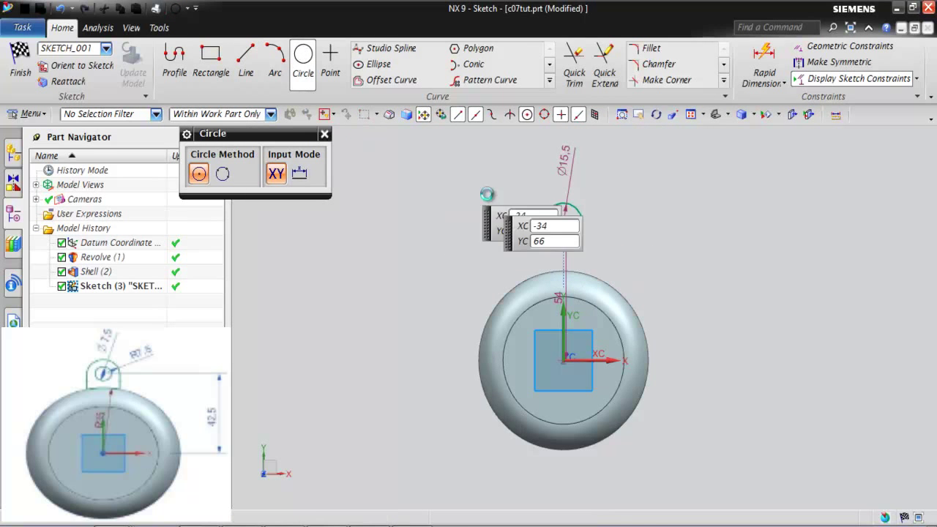
click(563, 223)
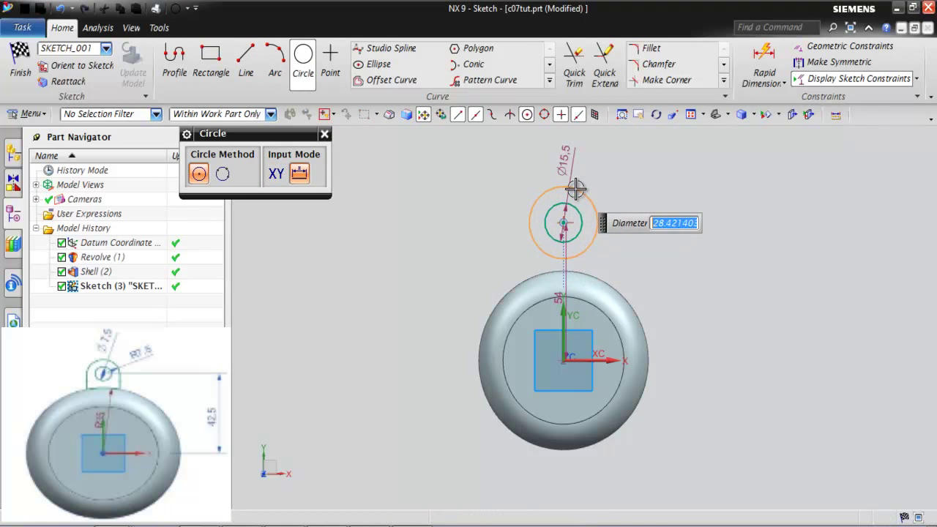
click(574, 193)
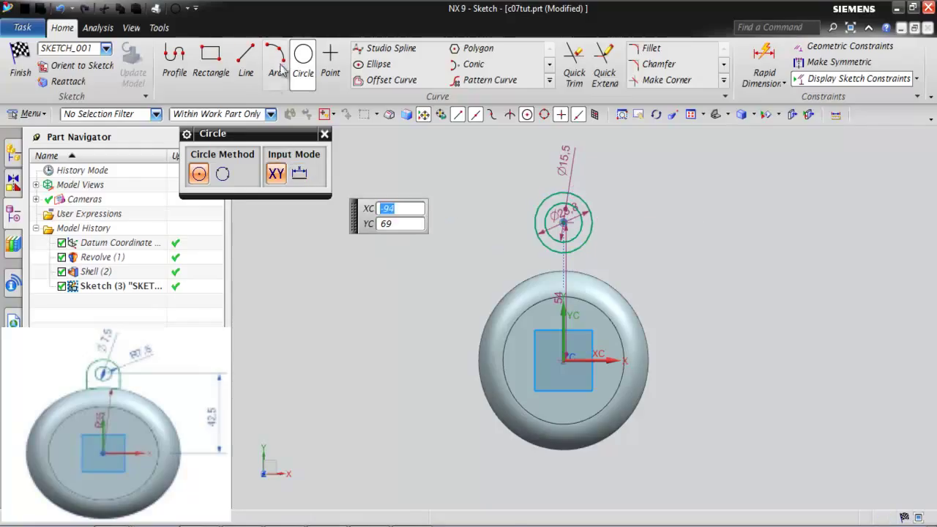
Step: Draw two vertical lines down from the larger circle's left and right sides
click(239, 57)
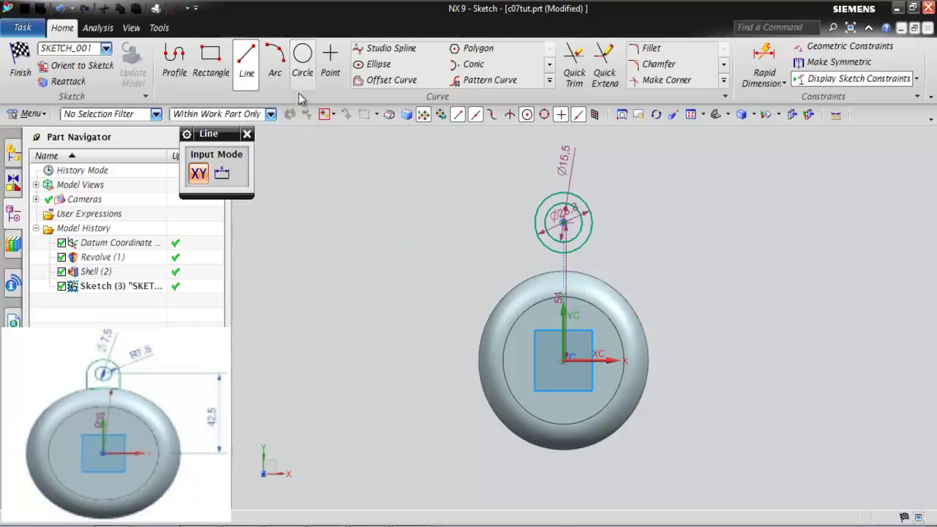
click(535, 225)
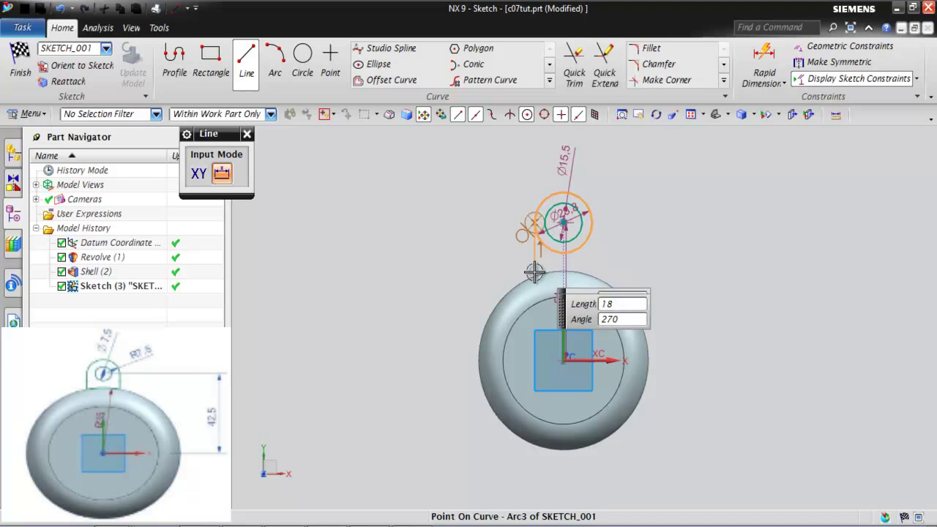
click(553, 275)
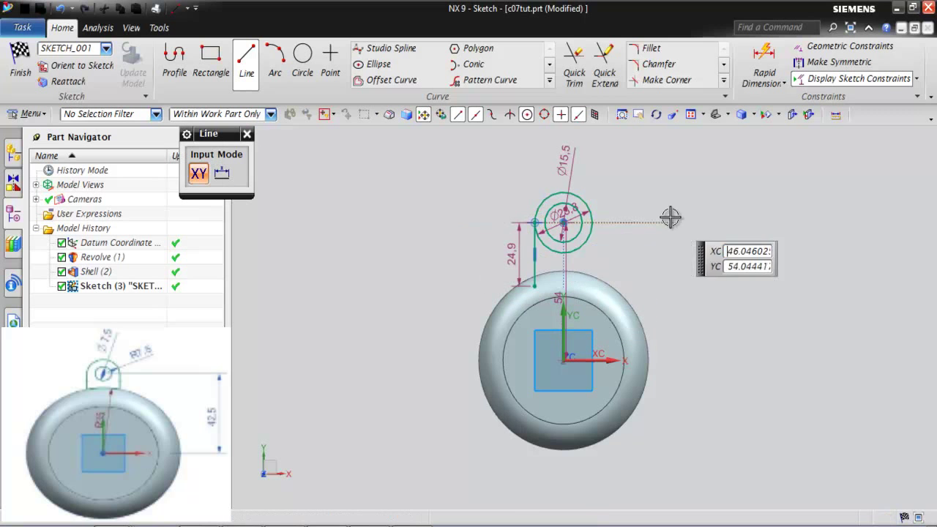
click(593, 223)
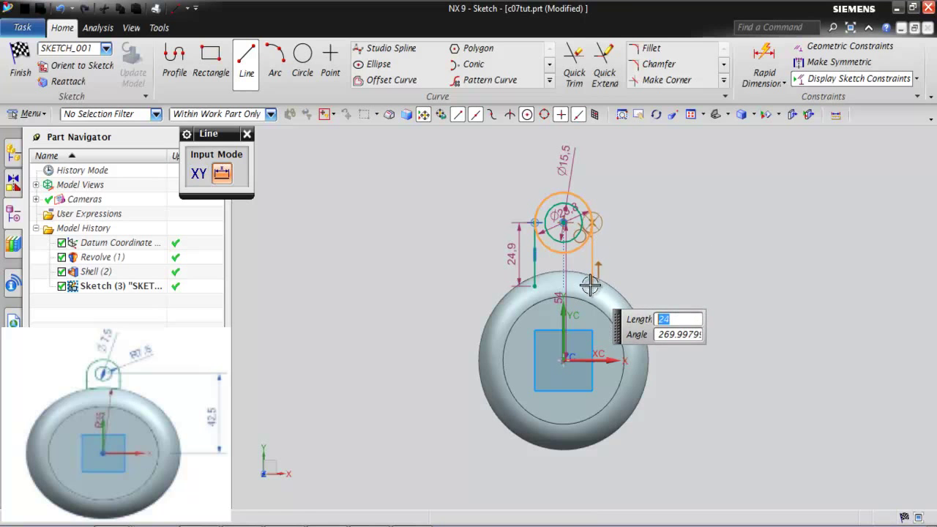
click(593, 284)
click(246, 134)
click(299, 66)
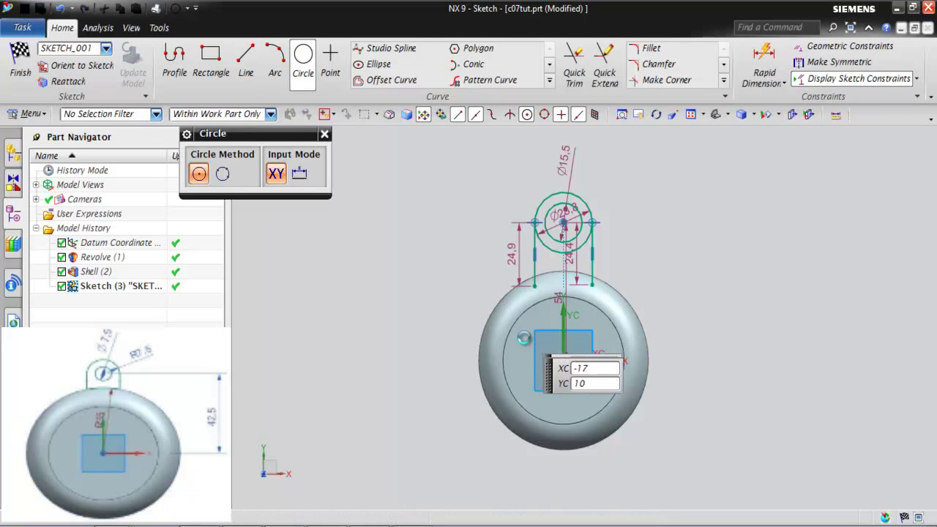
Step: Draw a large circle at the origin and make its radius equal to the cap's edge
click(562, 361)
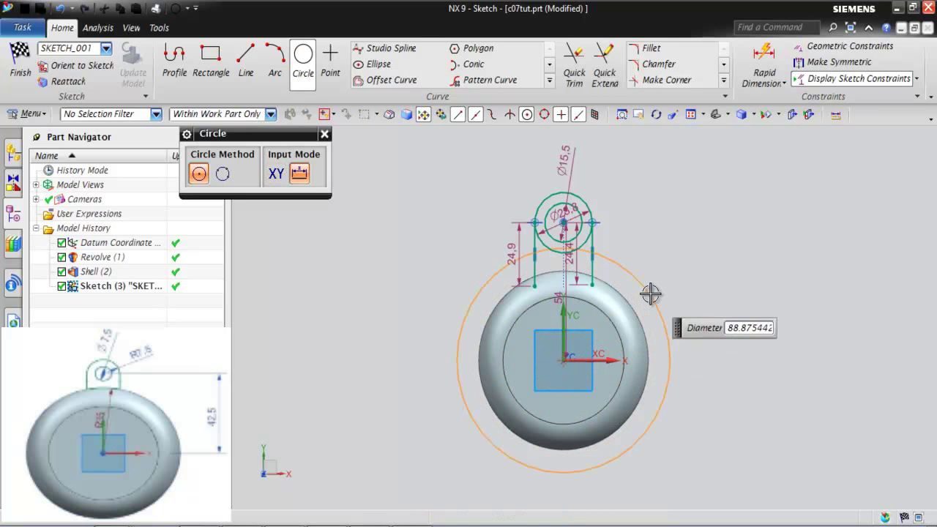
click(645, 312)
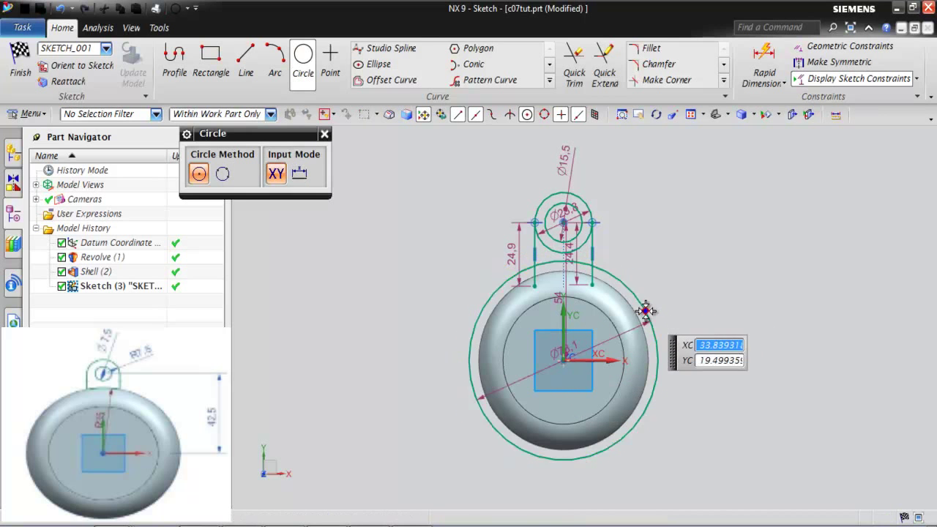
click(325, 134)
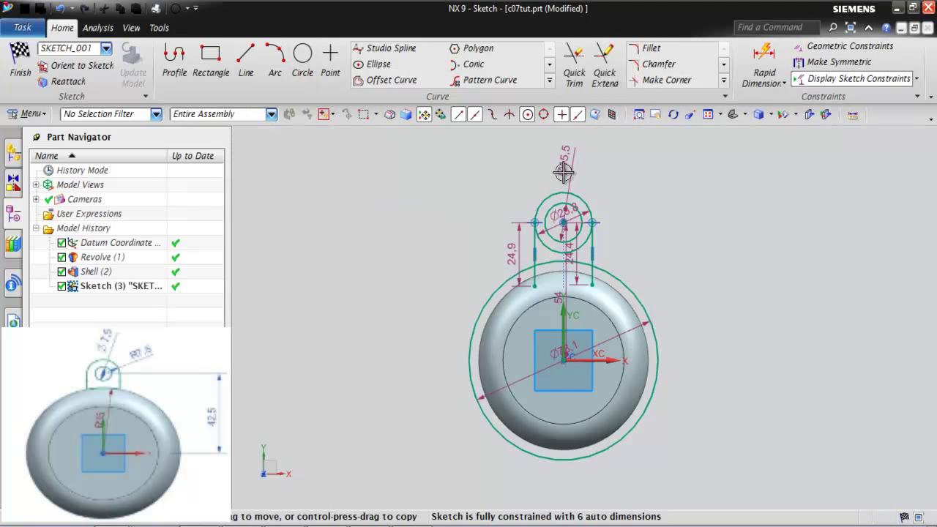
click(842, 47)
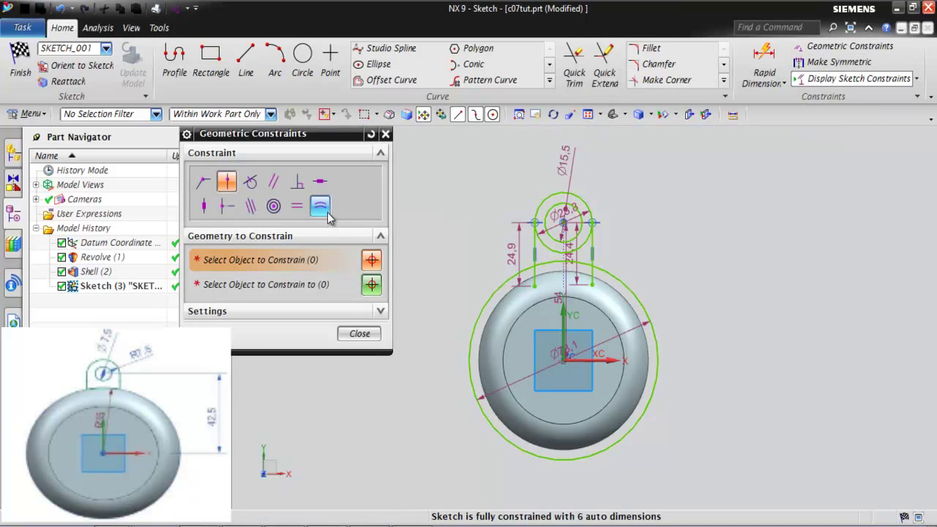
click(327, 214)
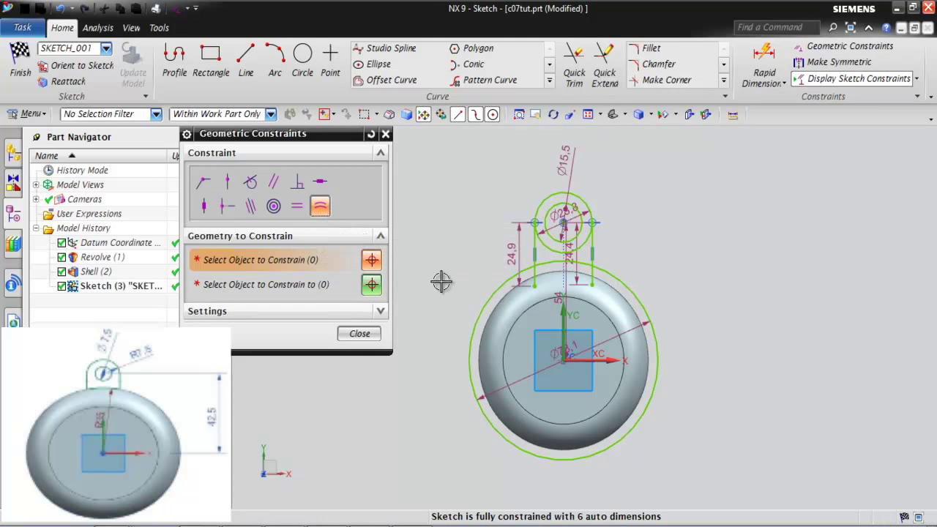
click(478, 310)
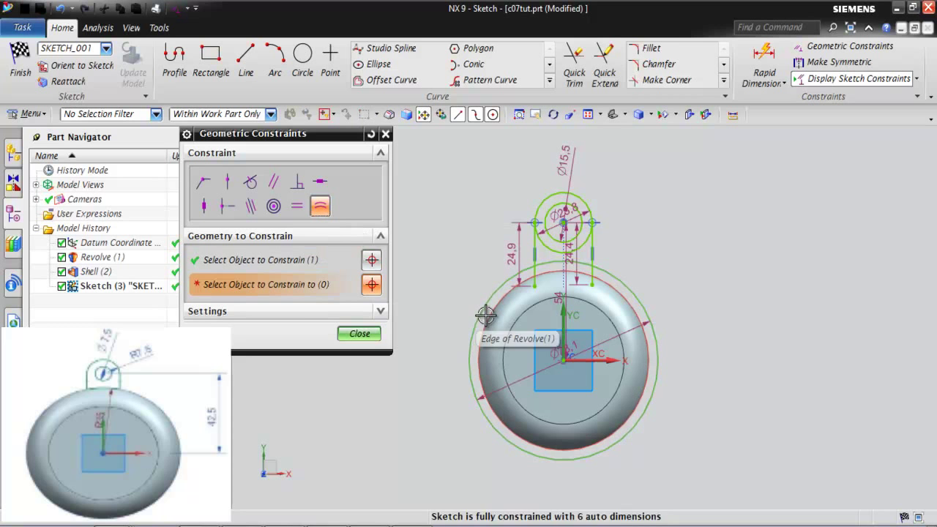
click(485, 315)
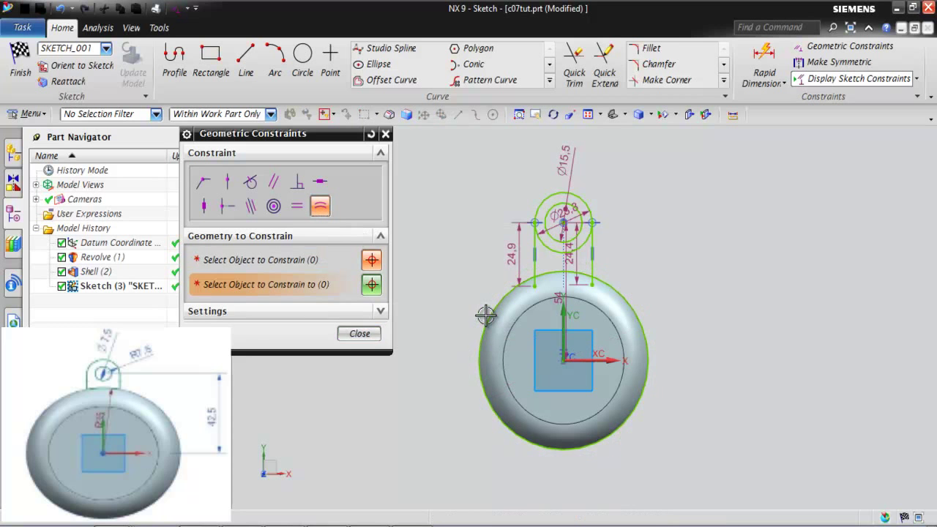
click(359, 333)
Step: Quick Trim the stubs and excess arcs so the tab outline is one closed loop
click(574, 81)
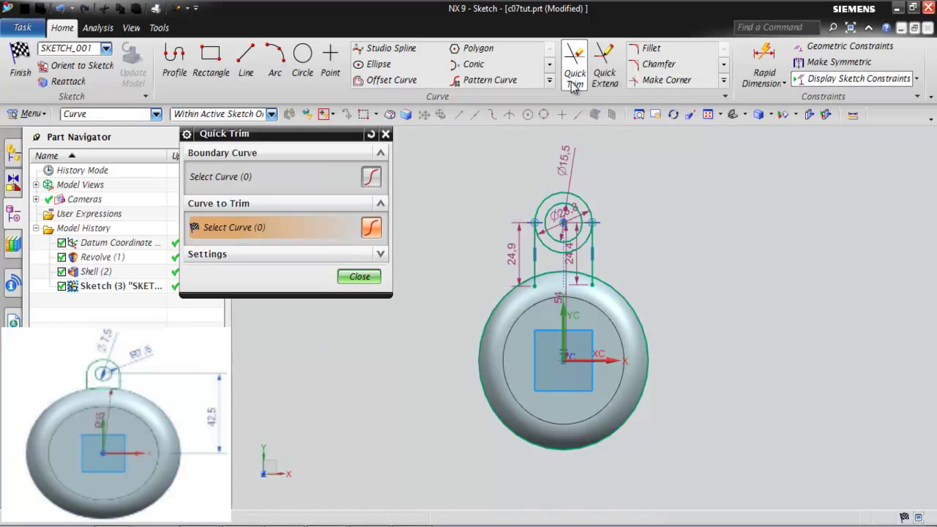
scroll(613, 286, up, 3)
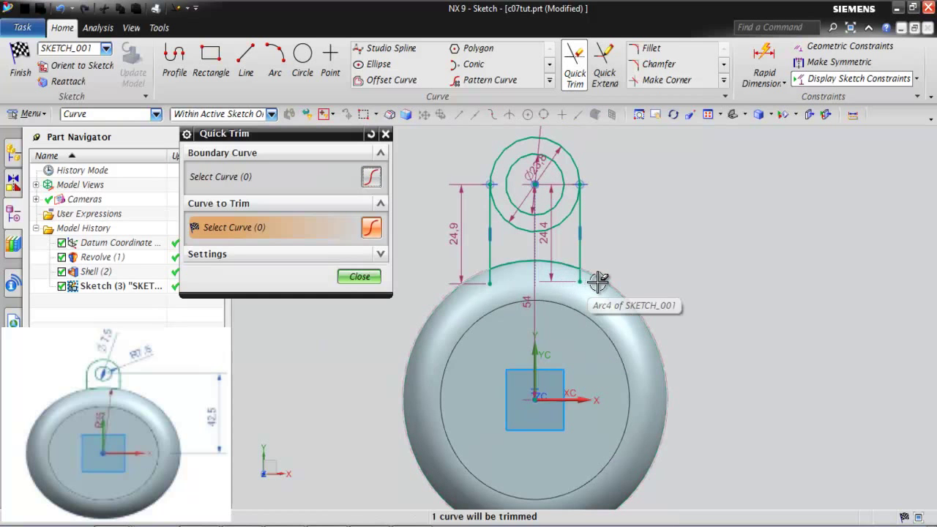
click(591, 280)
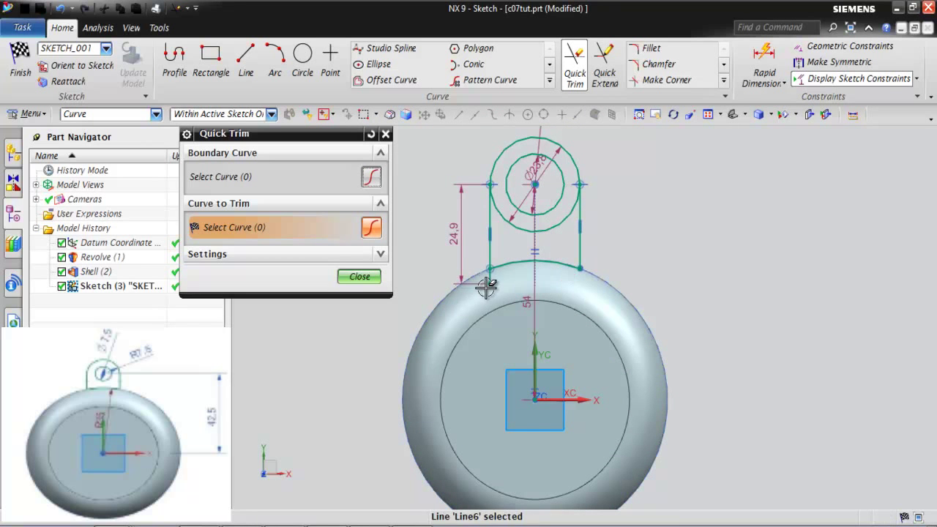
click(490, 284)
click(524, 227)
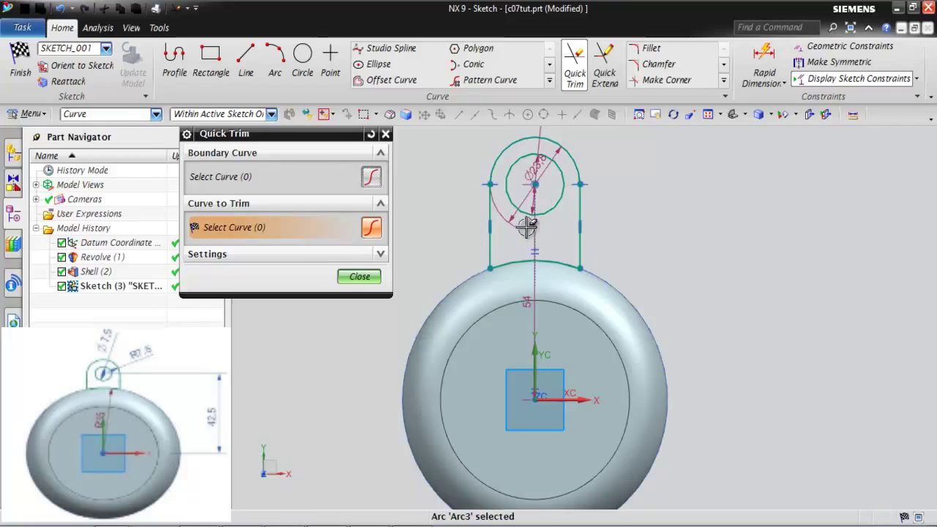
click(385, 135)
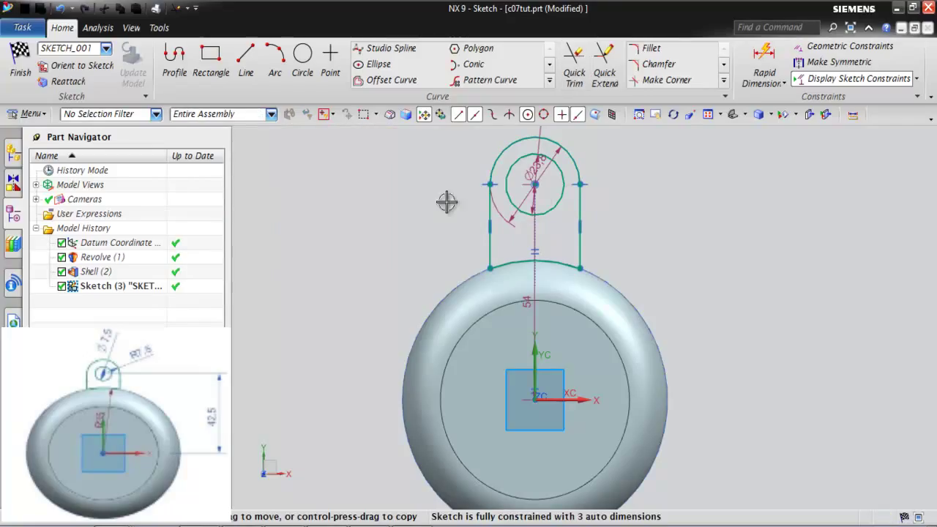
Step: Change the hole's diameter dimension to 7.5
scroll(506, 276, down, 2)
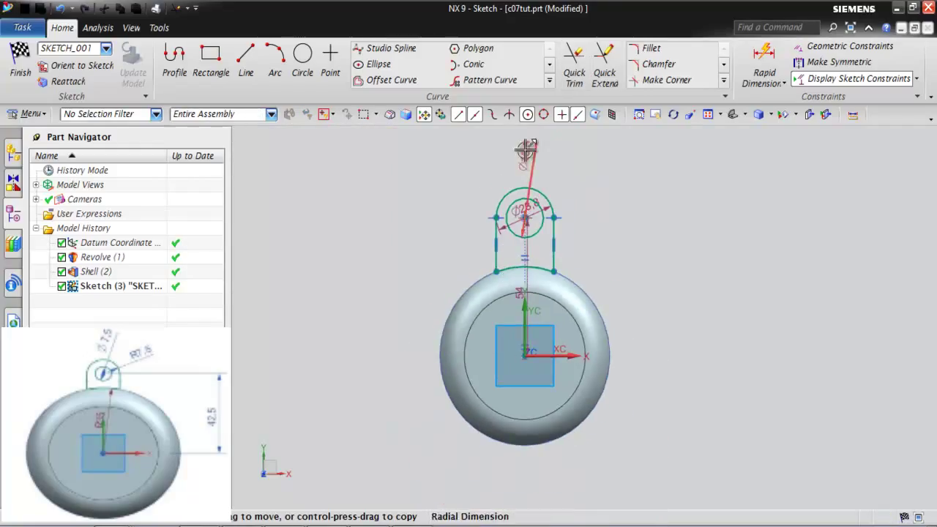
double_click(573, 158)
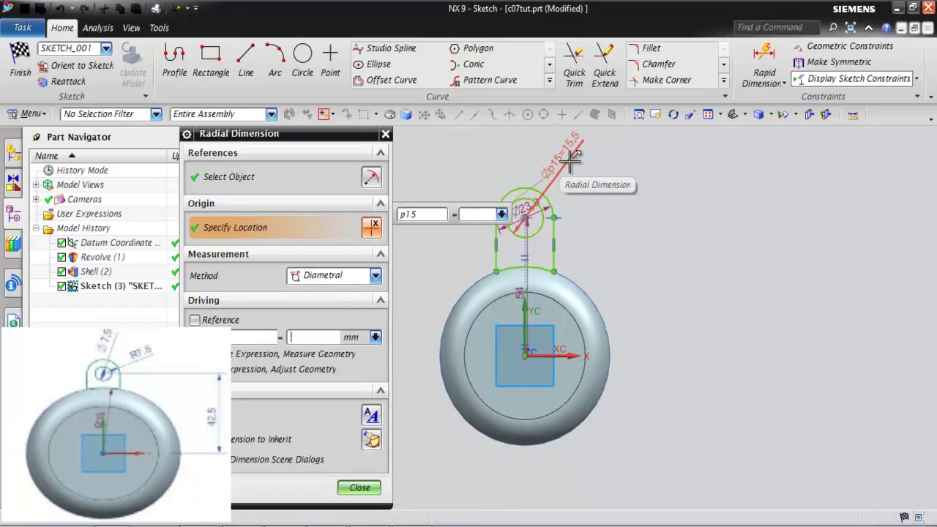
text(7.5)
key(Return)
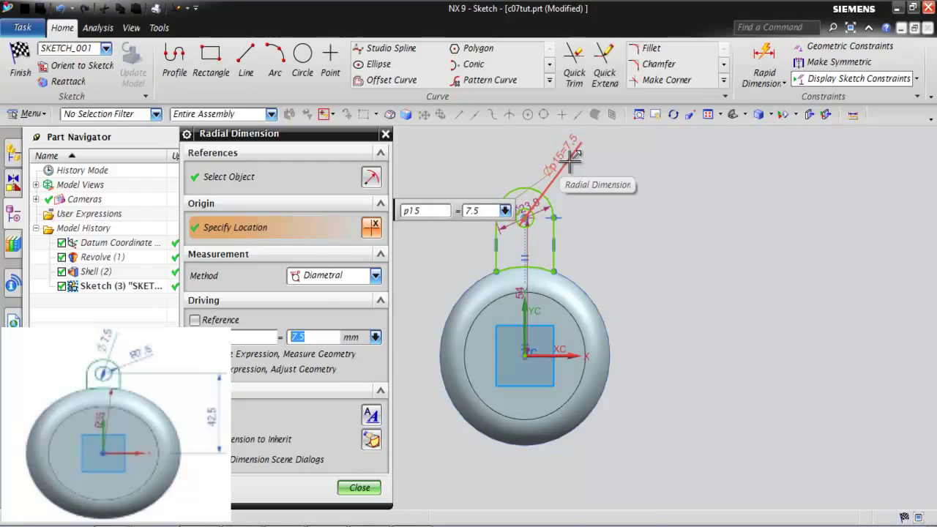
click(360, 487)
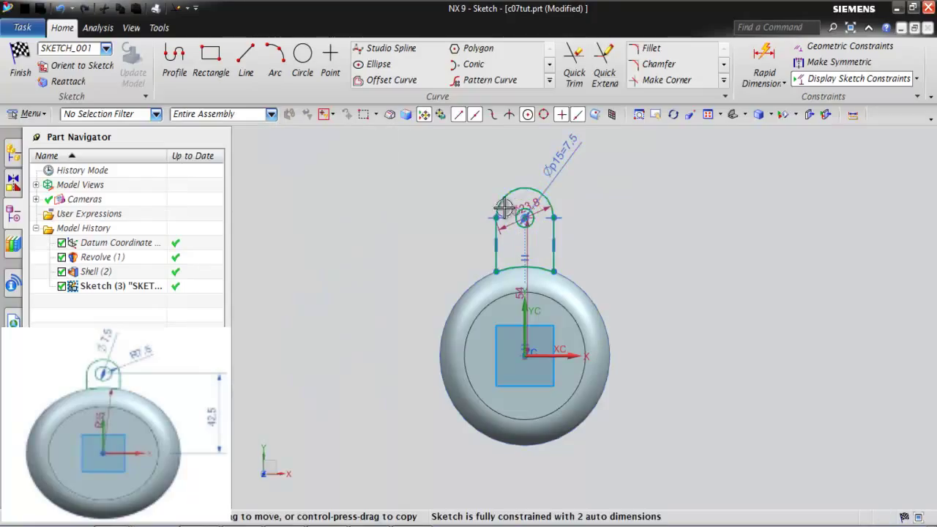
Step: Add a radial dimension of 7.5 to the tab's outer arc
click(526, 205)
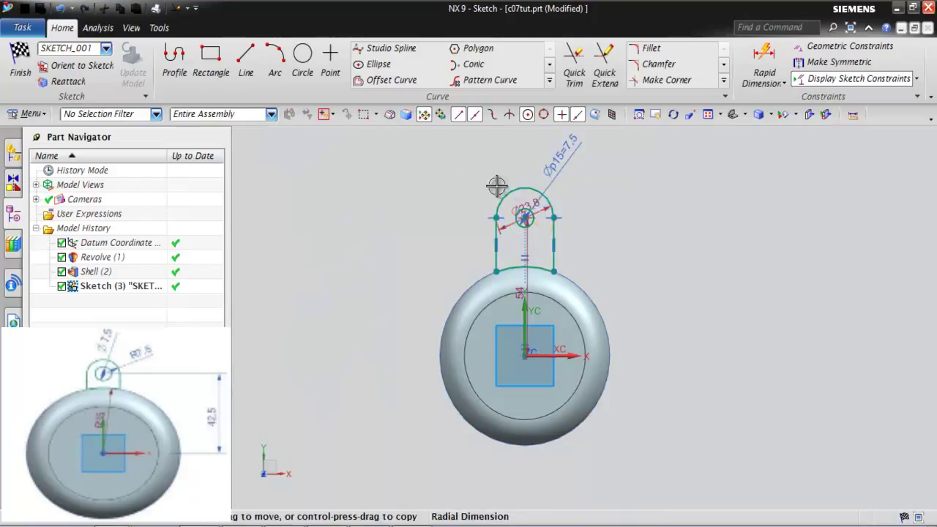
click(457, 178)
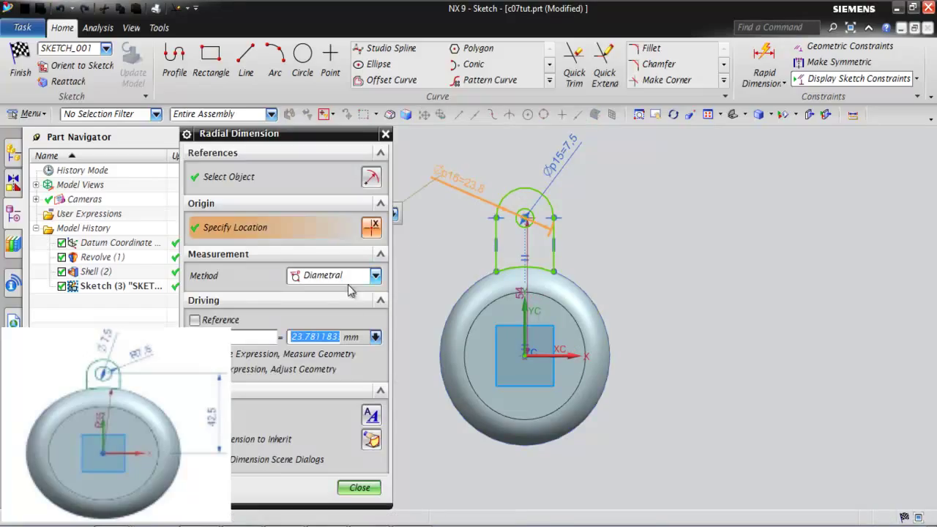
click(344, 277)
click(337, 294)
double_click(324, 341)
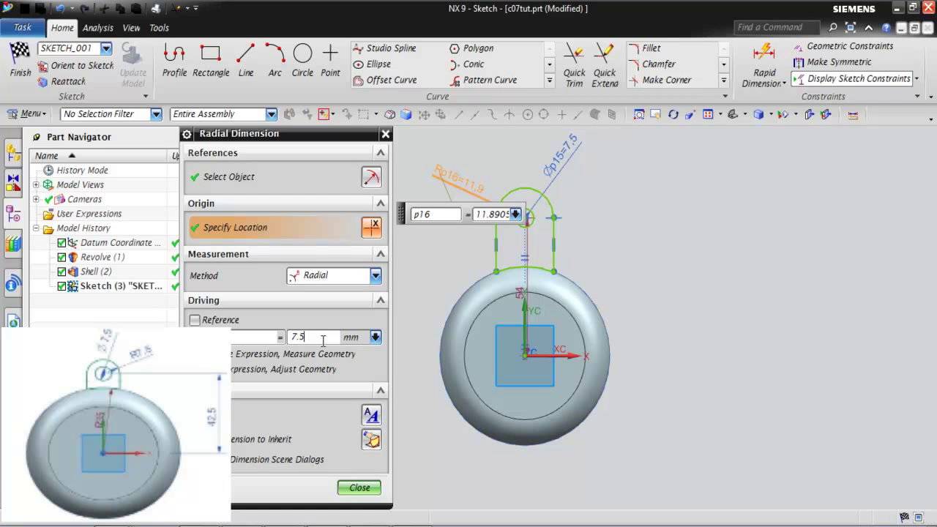
text(7.5)
key(Return)
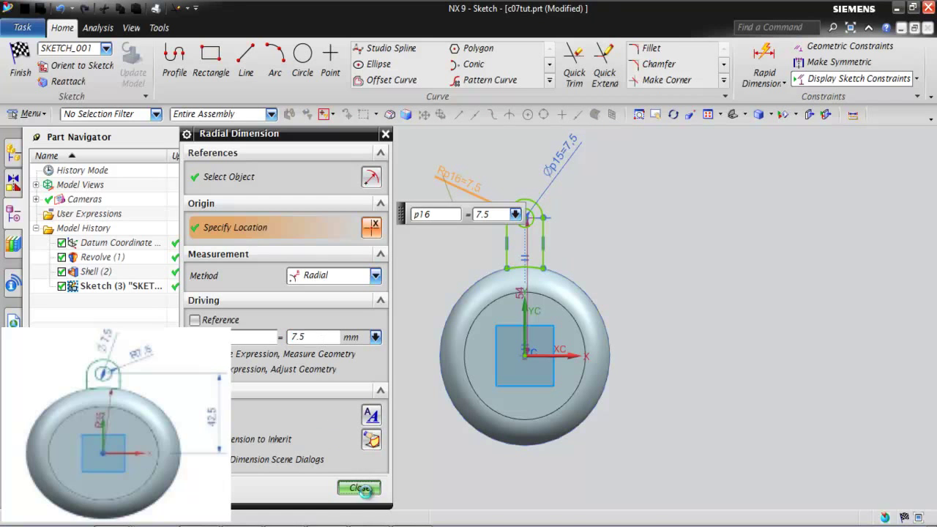
click(359, 488)
Step: Dimension the tab centre 42.5 from the origin
click(524, 297)
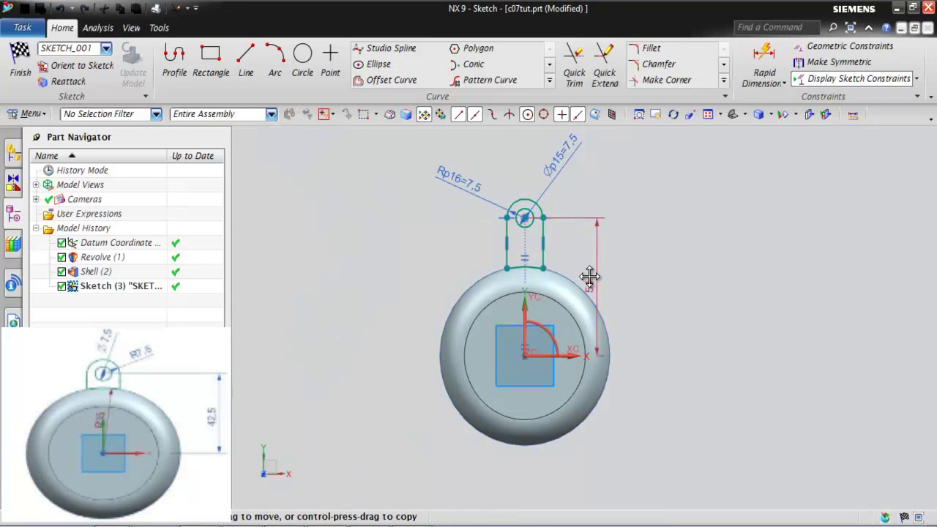
click(599, 282)
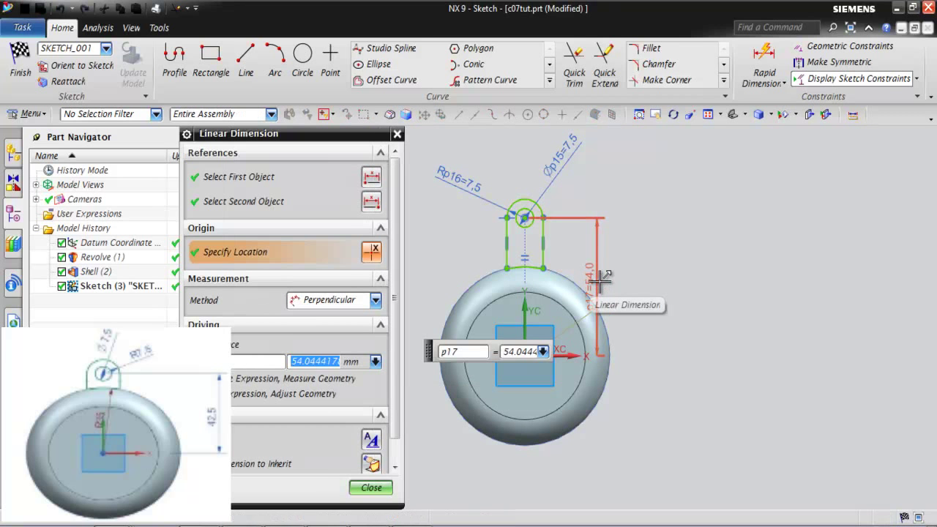
text(42.5)
key(Return)
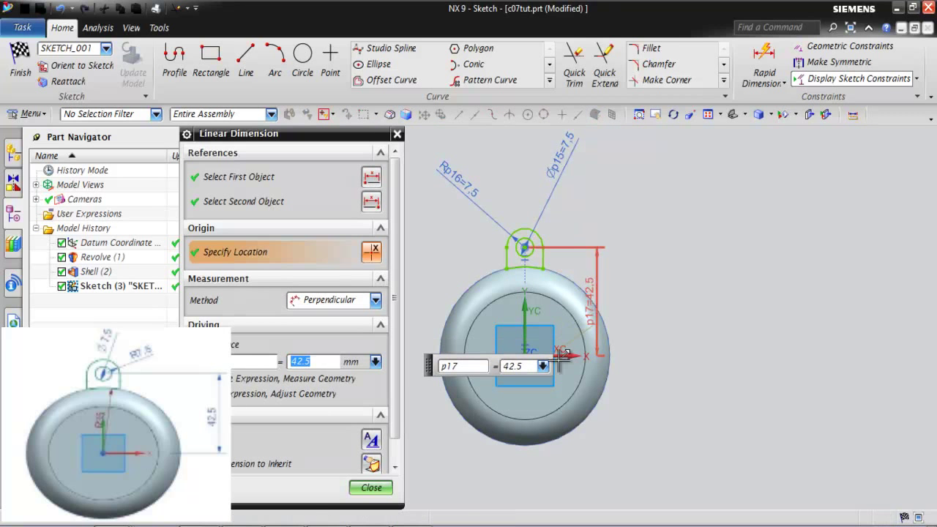
click(371, 488)
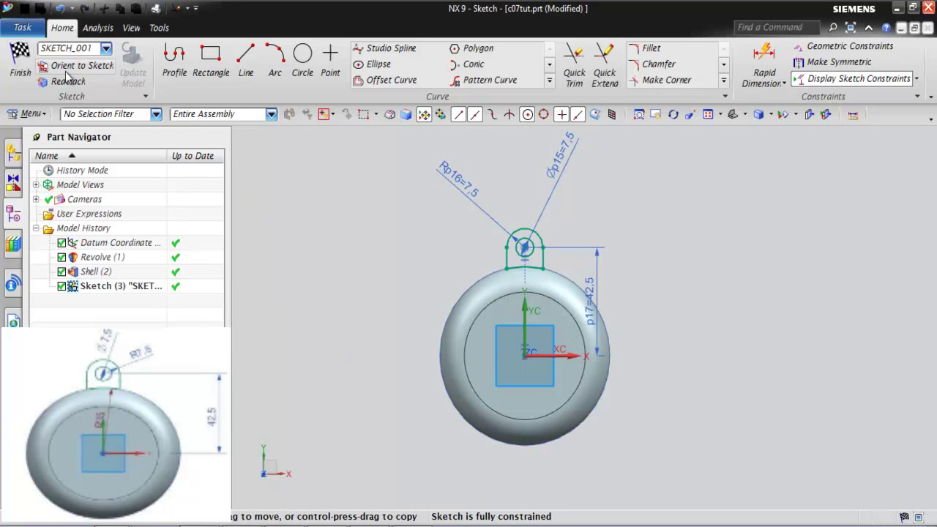
Step: Extrude the tab sketch 5 mm, united with the cap body
click(20, 58)
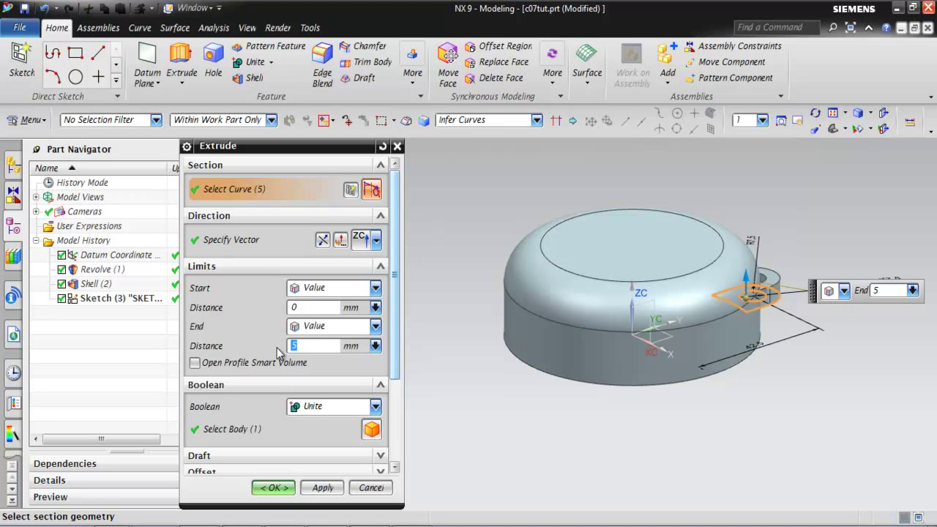
key(ctrl+a)
click(318, 407)
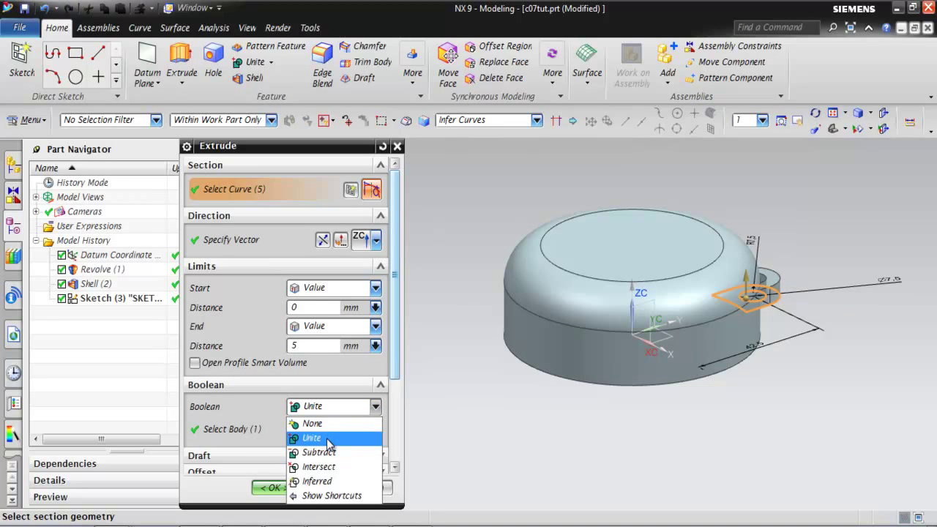
click(328, 441)
click(276, 490)
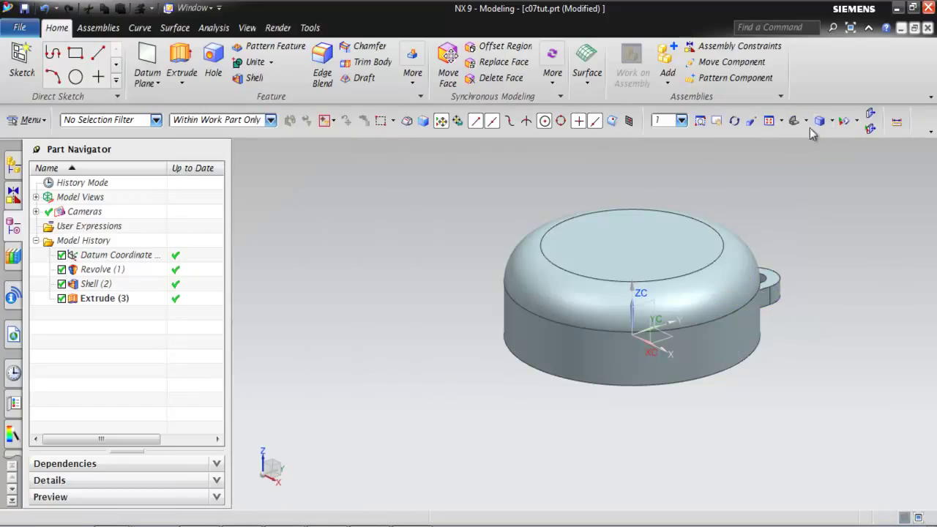
Step: Set up a circular pattern of the tab extrusion about the Z axis at the cap's centre
click(766, 123)
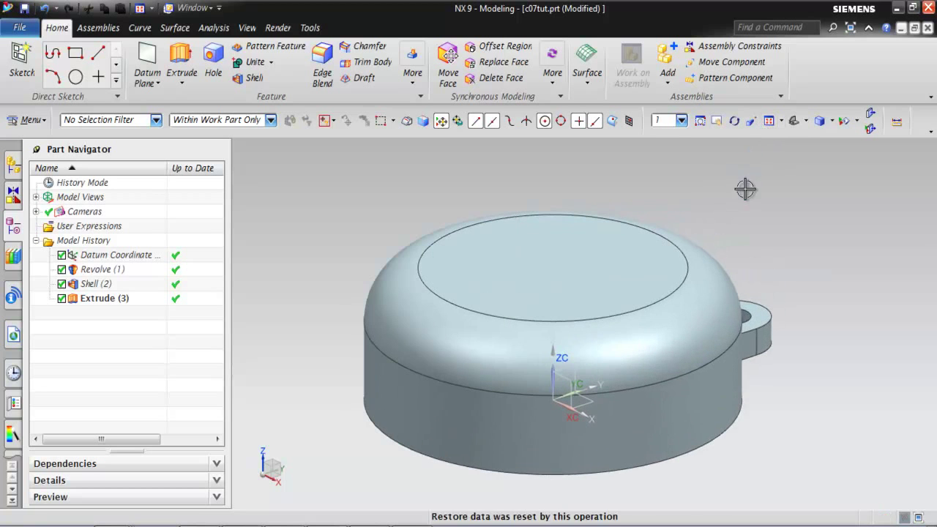
click(792, 129)
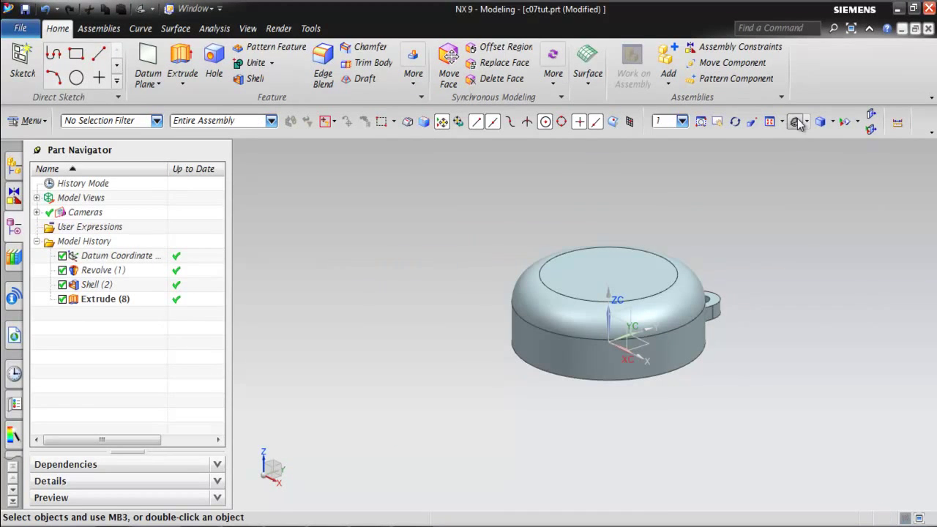
click(253, 52)
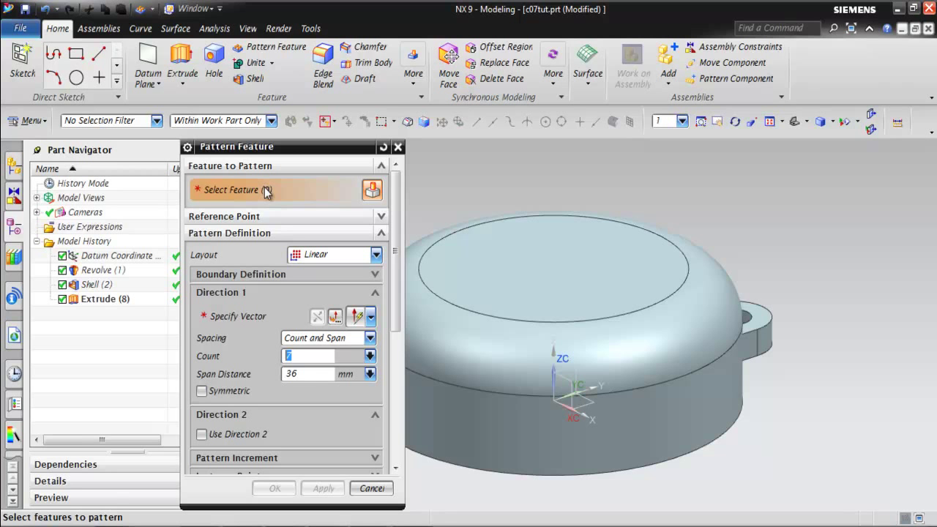
click(298, 255)
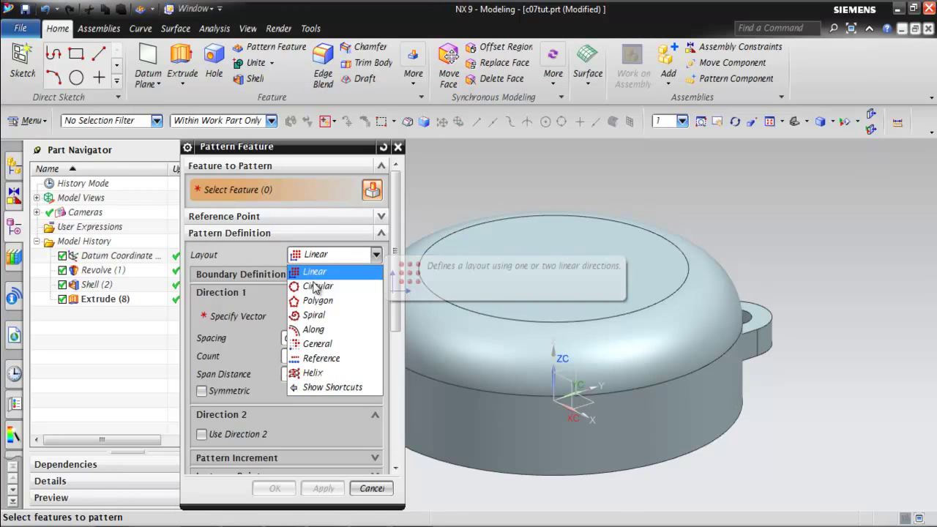
click(318, 287)
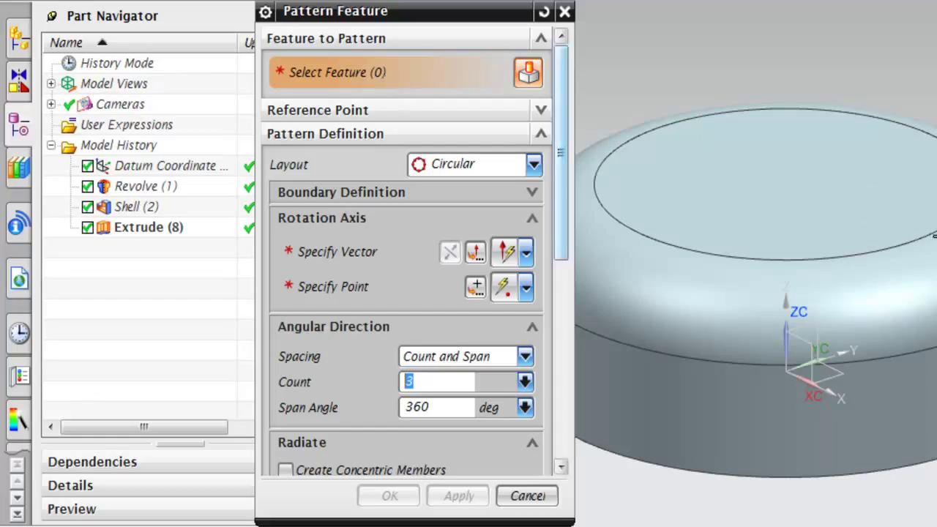
click(645, 292)
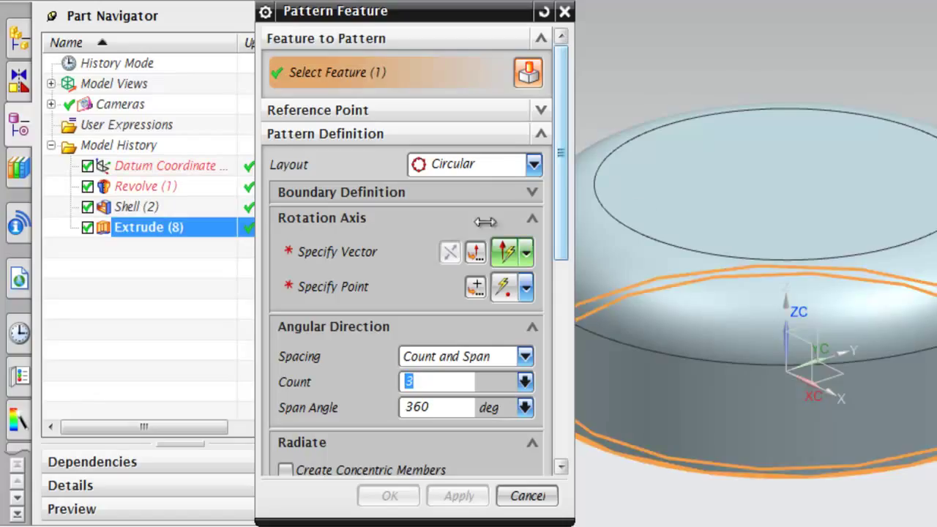
click(372, 249)
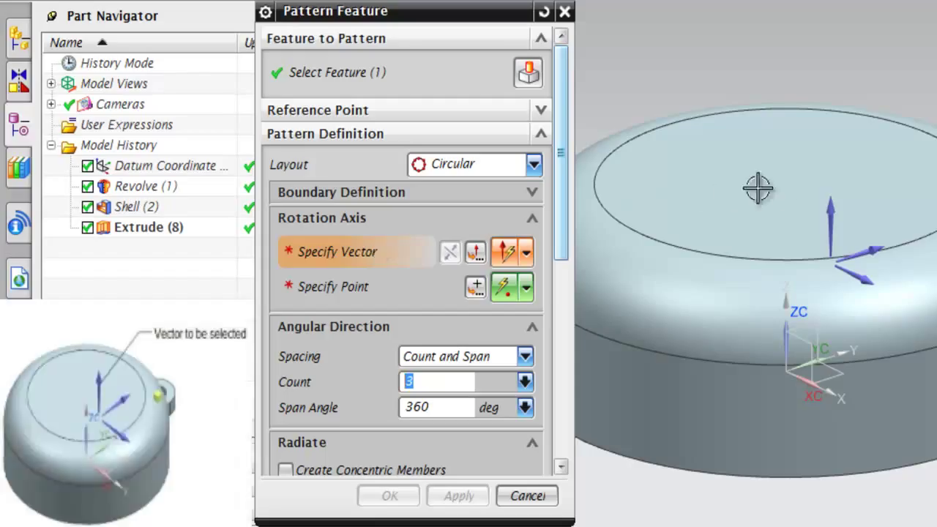
click(839, 206)
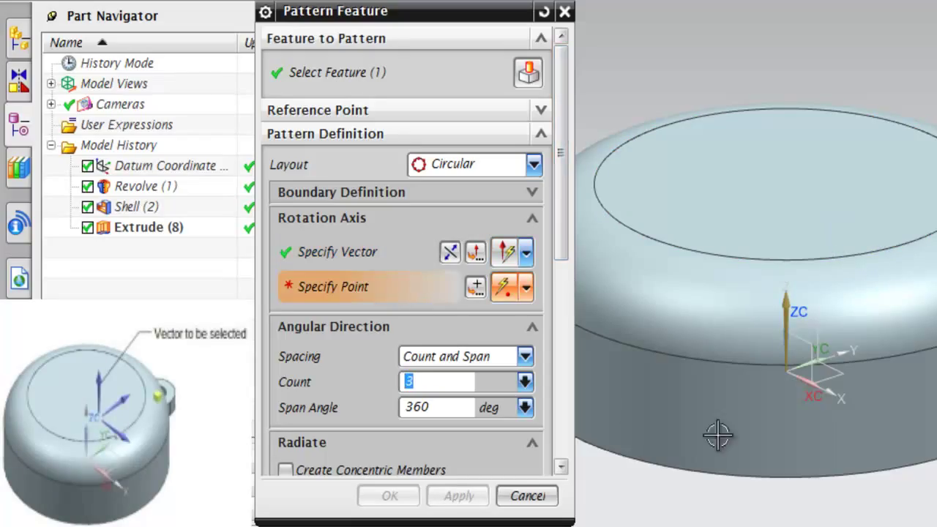
click(801, 470)
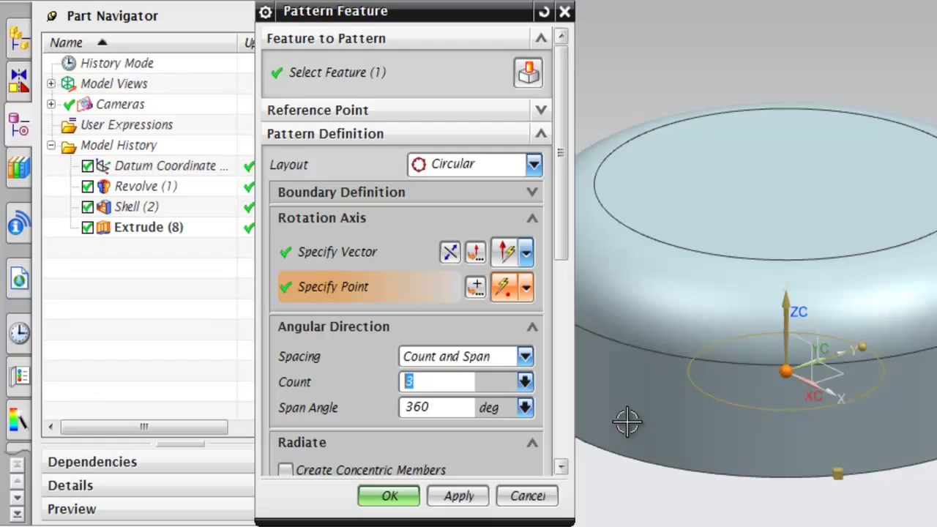
Step: Use Count 3, Span Angle 360 and Follow Pattern orientation to create the three tabs
click(525, 356)
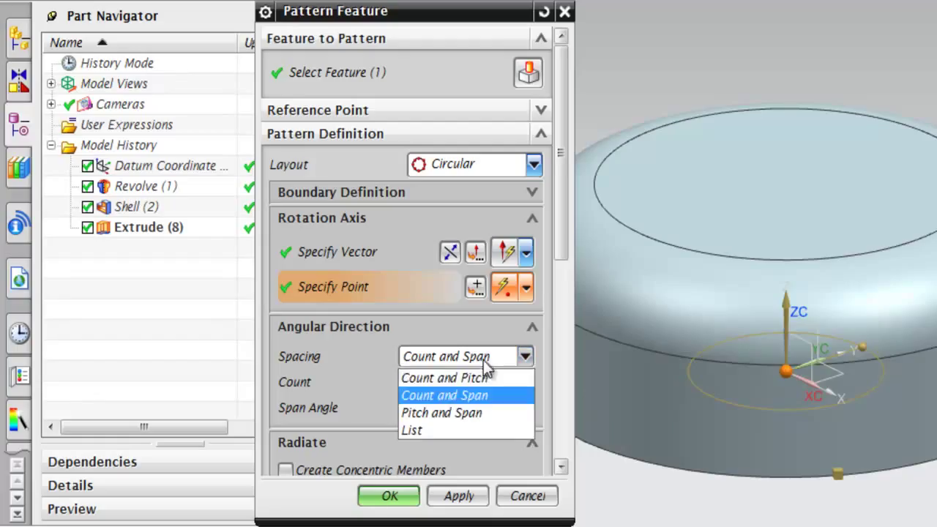
click(434, 396)
click(433, 384)
text(3)
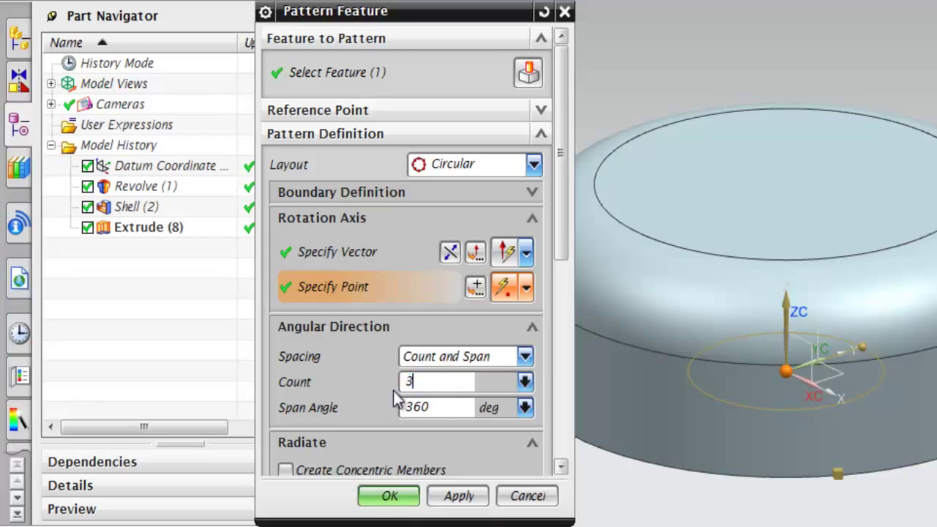
key(Tab)
text(360)
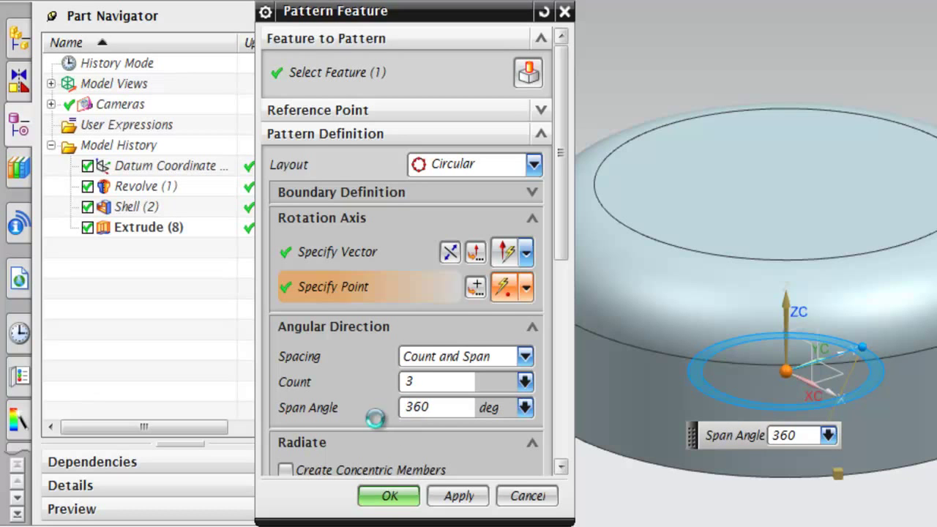
key(Return)
drag(566, 232, 556, 399)
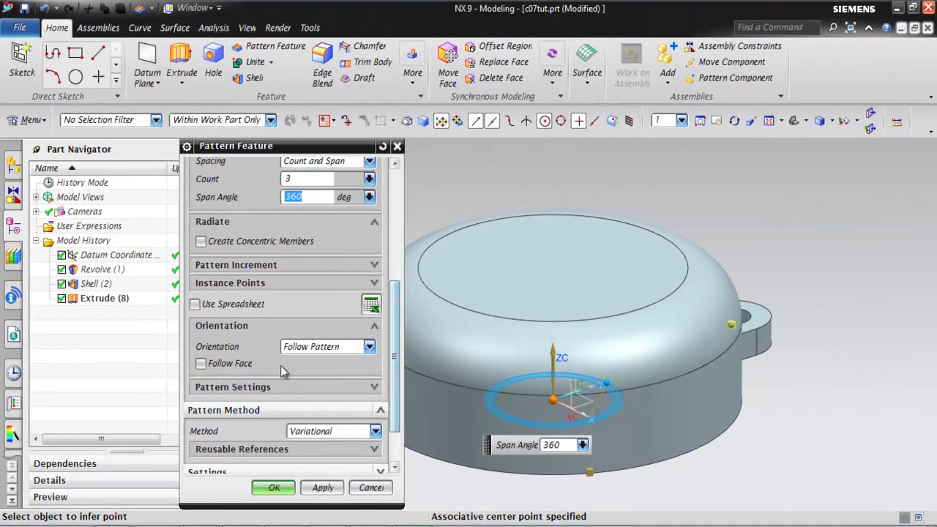
click(322, 346)
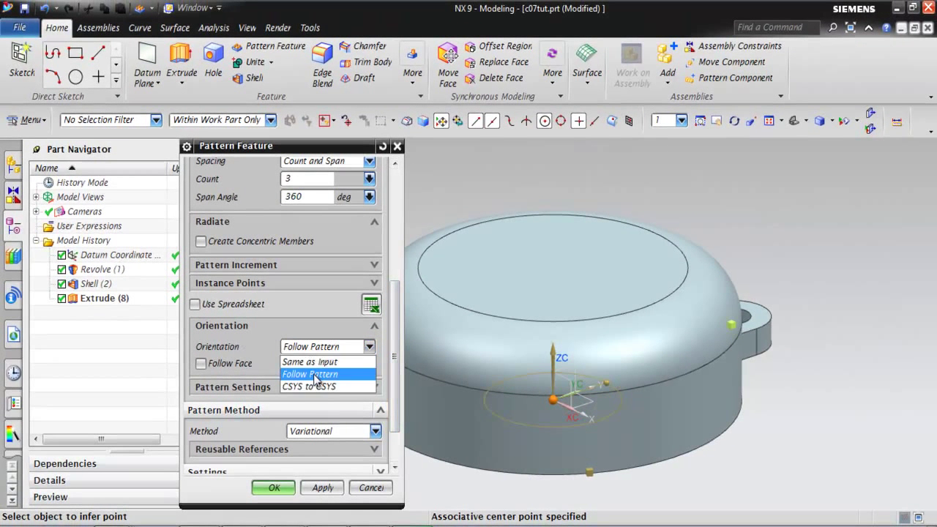
click(313, 374)
click(273, 489)
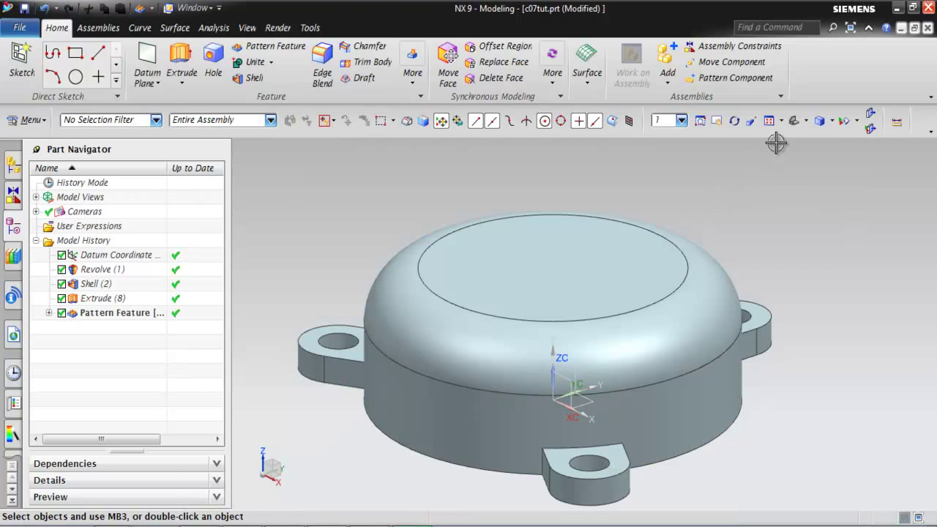
Step: Start an Extrude and place its section sketch on the cap's top planar face
click(795, 122)
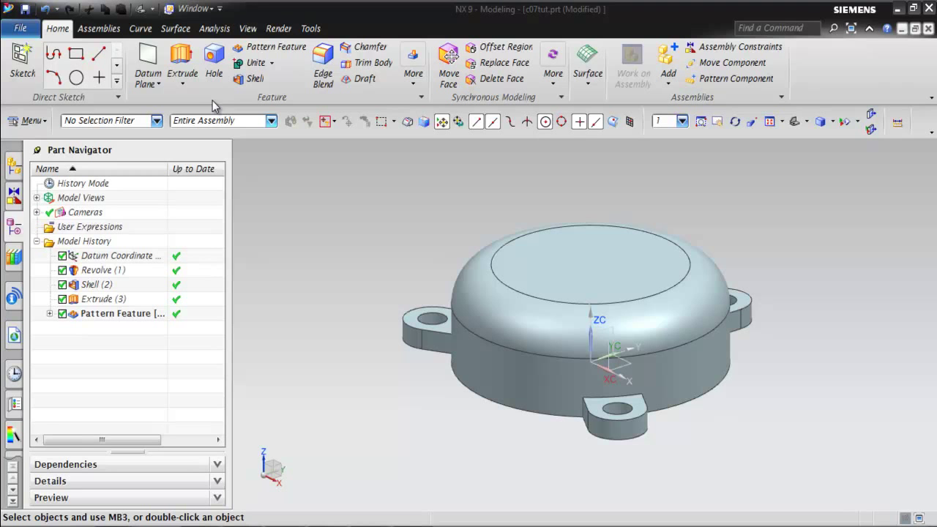
click(182, 59)
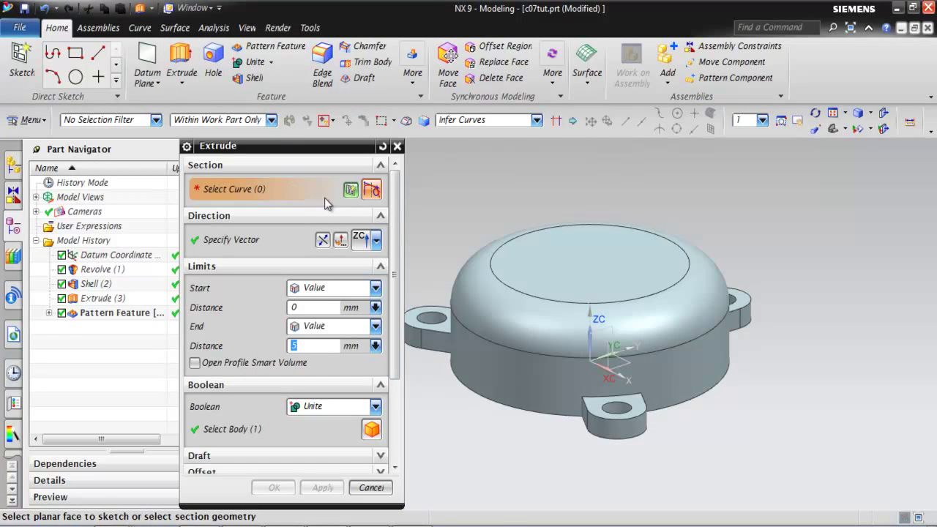
click(556, 254)
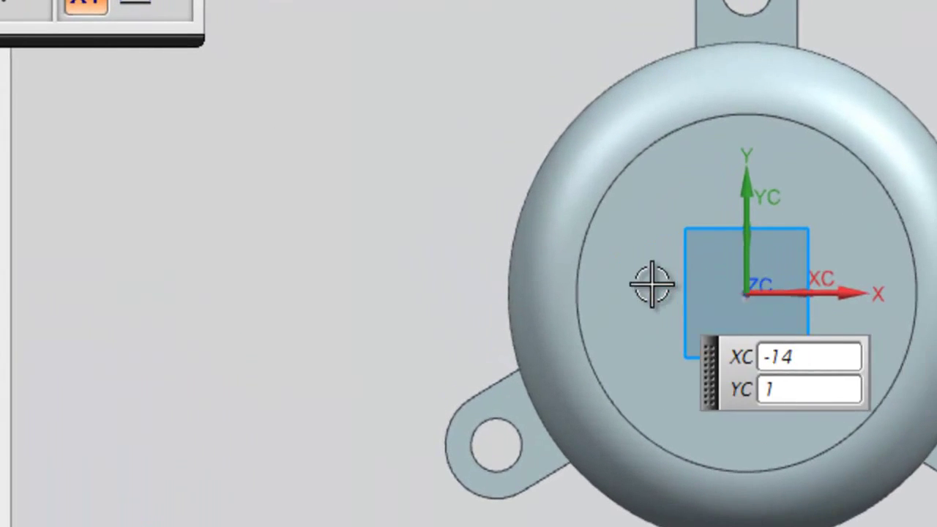
Step: Draw a closed vertical slot: two 14-long side lines joined by R4.5 end arcs
click(652, 295)
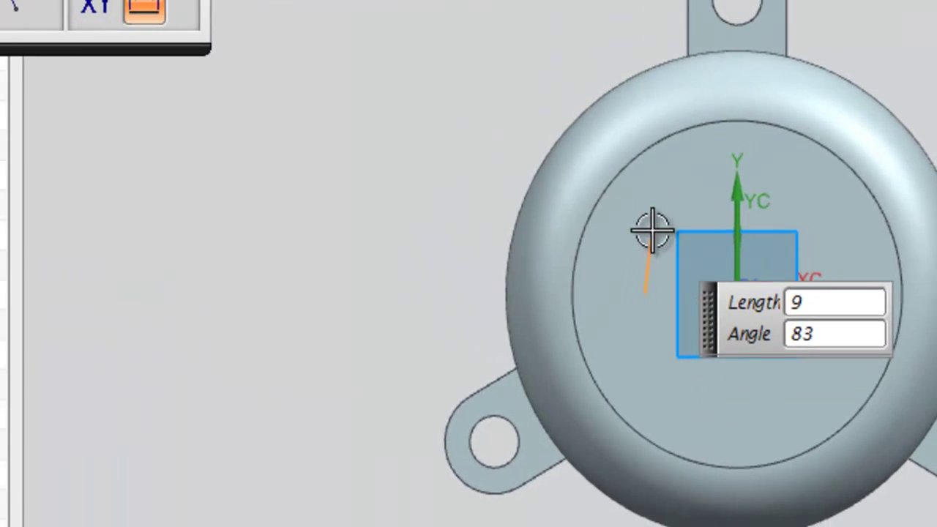
click(651, 199)
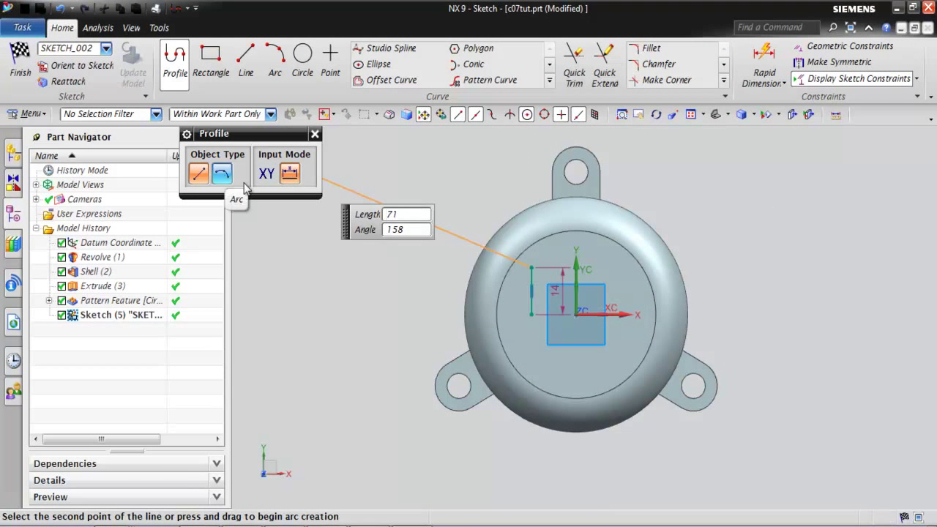
click(222, 173)
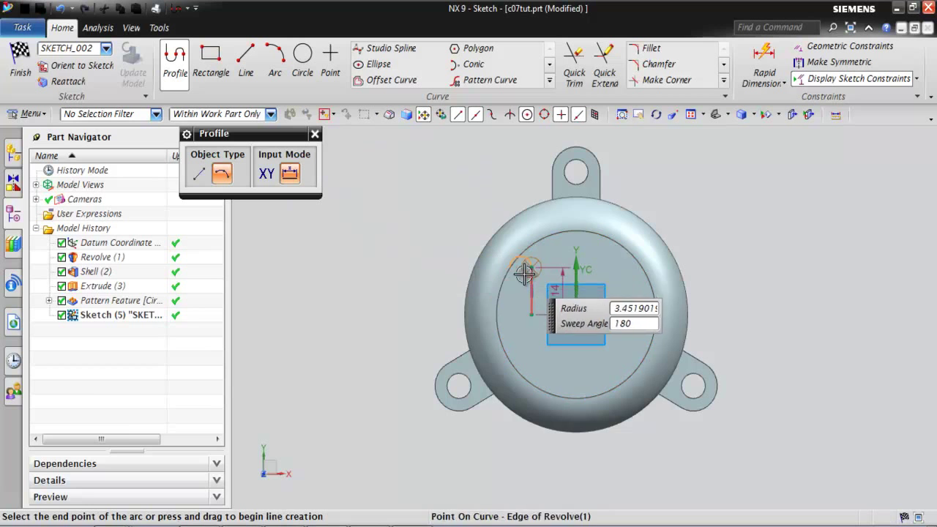
scroll(549, 263, up, 2)
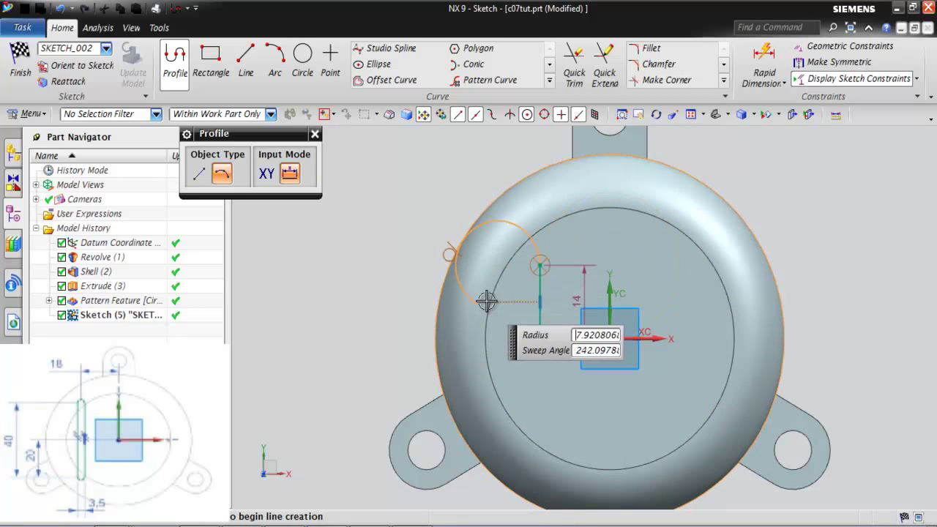
click(495, 267)
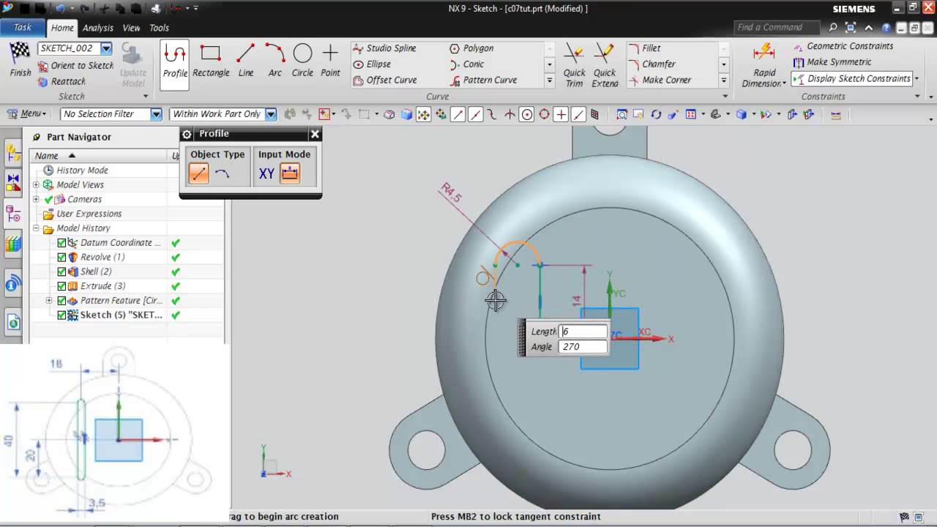
click(495, 430)
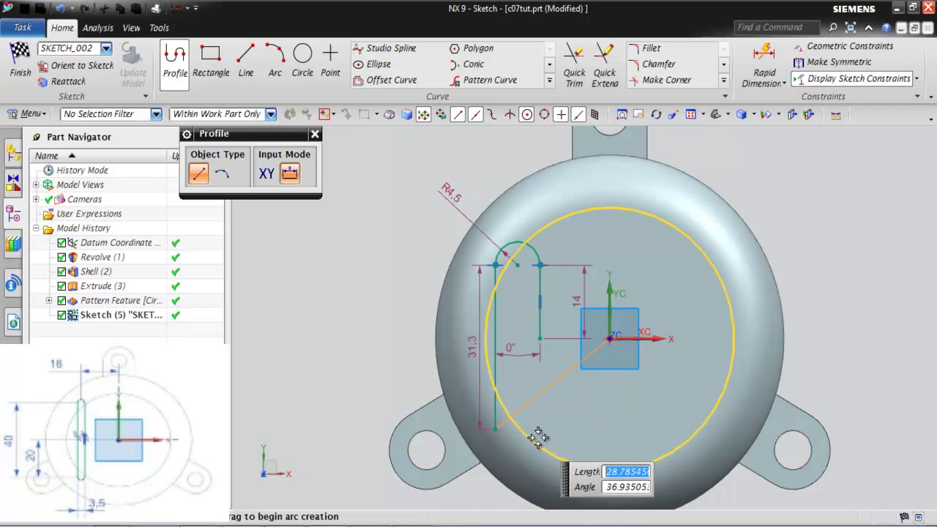
click(221, 174)
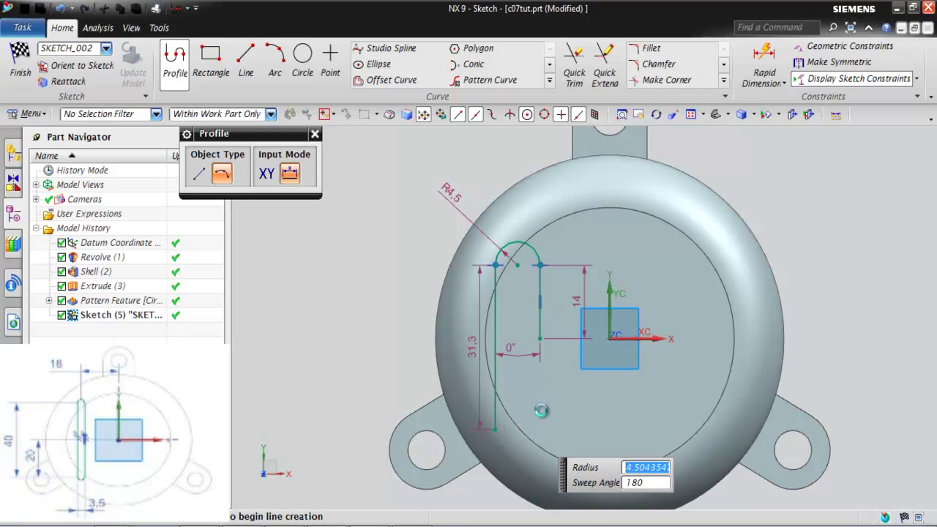
click(536, 433)
click(515, 312)
click(315, 133)
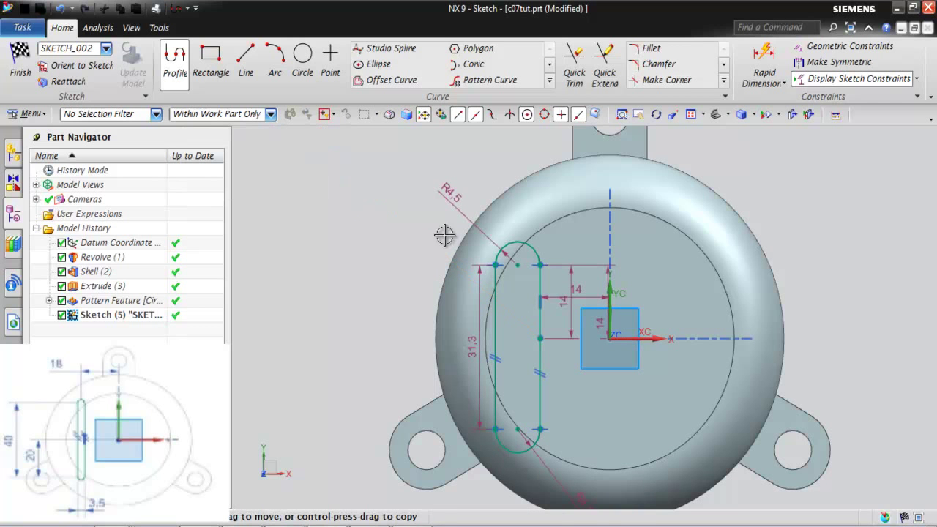
click(832, 50)
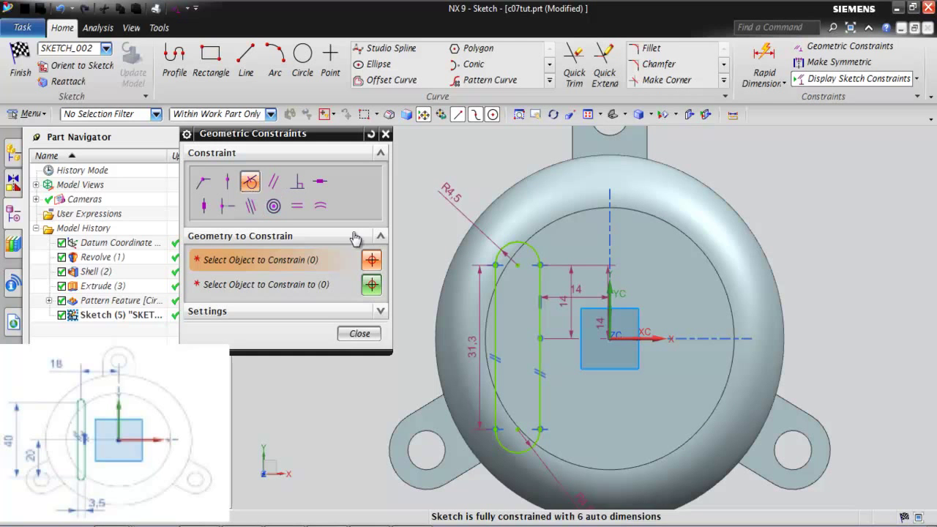
Step: Apply tangency between the slot's end arcs and side lines, skipping duplicate-constraint warnings
click(498, 261)
click(454, 251)
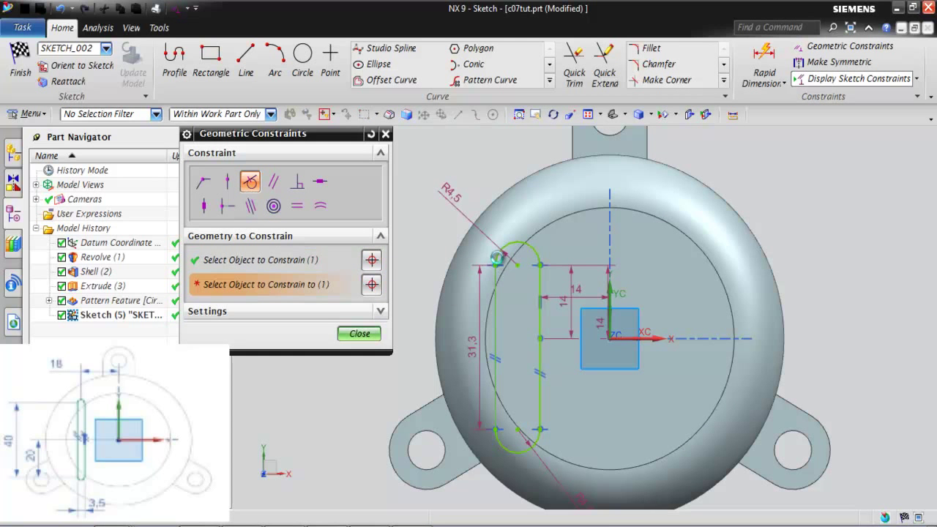
click(469, 287)
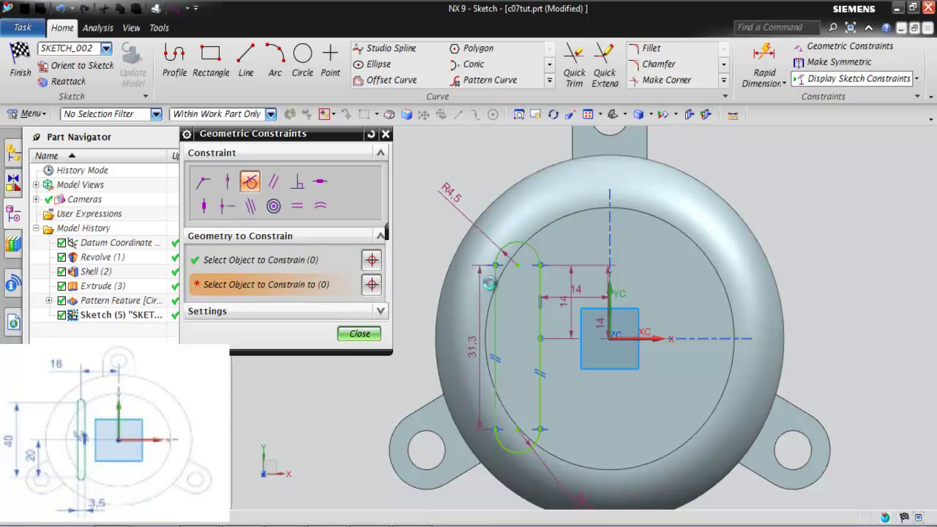
click(537, 269)
click(490, 290)
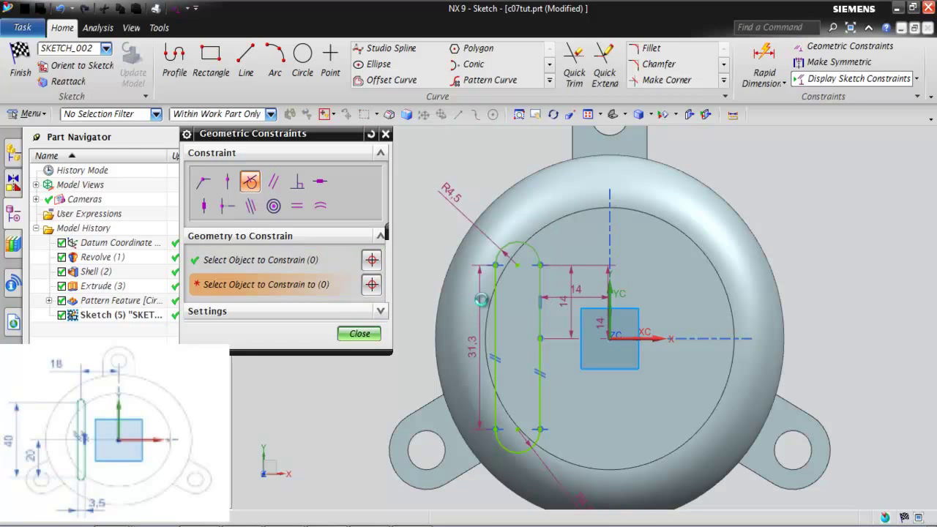
click(498, 442)
click(496, 403)
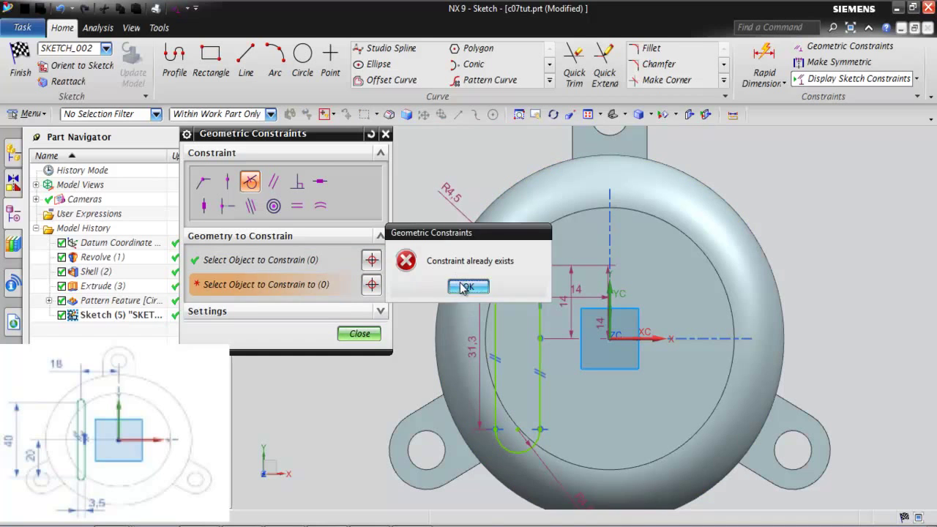
click(469, 287)
click(541, 403)
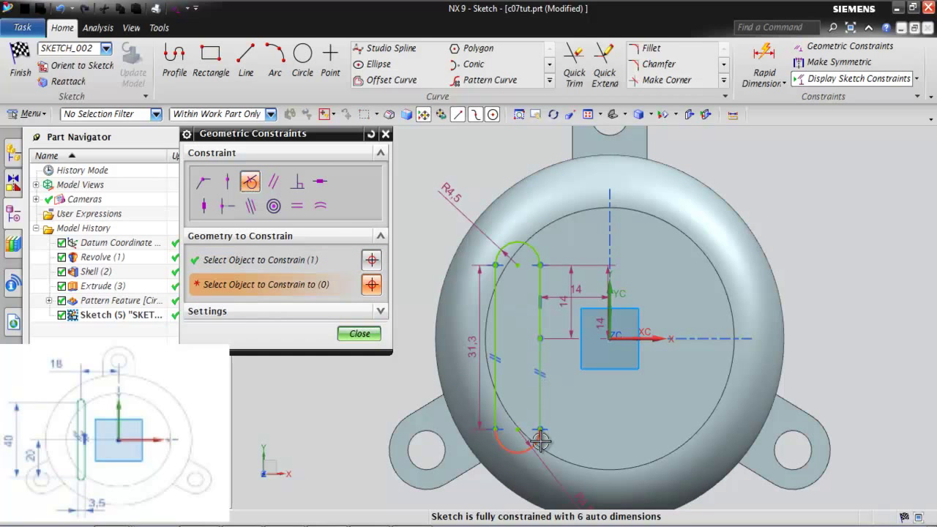
click(541, 440)
click(465, 287)
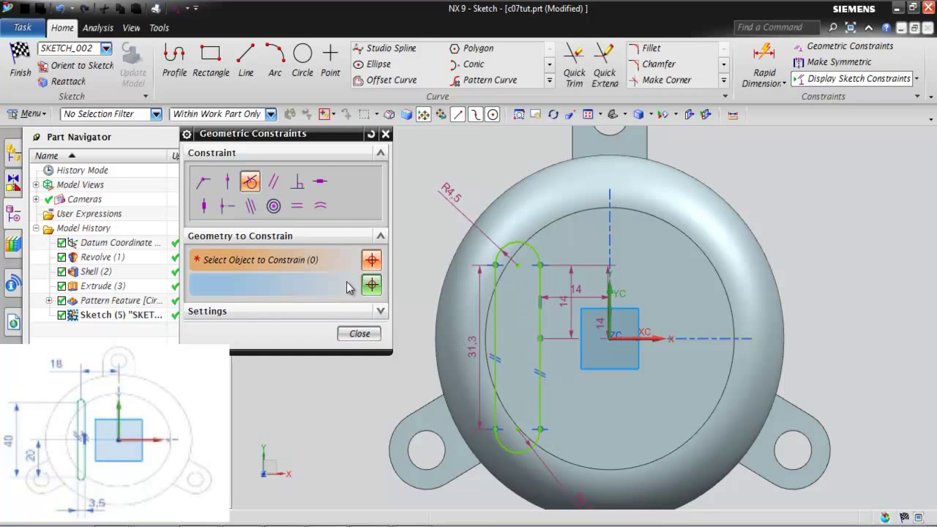
Step: Make the top and bottom arcs equal in radius and delete the stray lower-right line segment
click(320, 206)
click(518, 247)
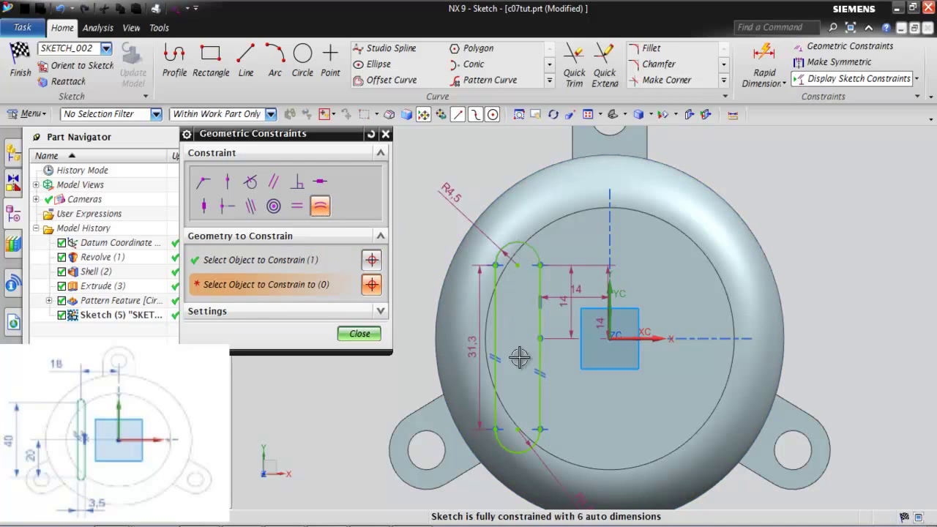
click(517, 448)
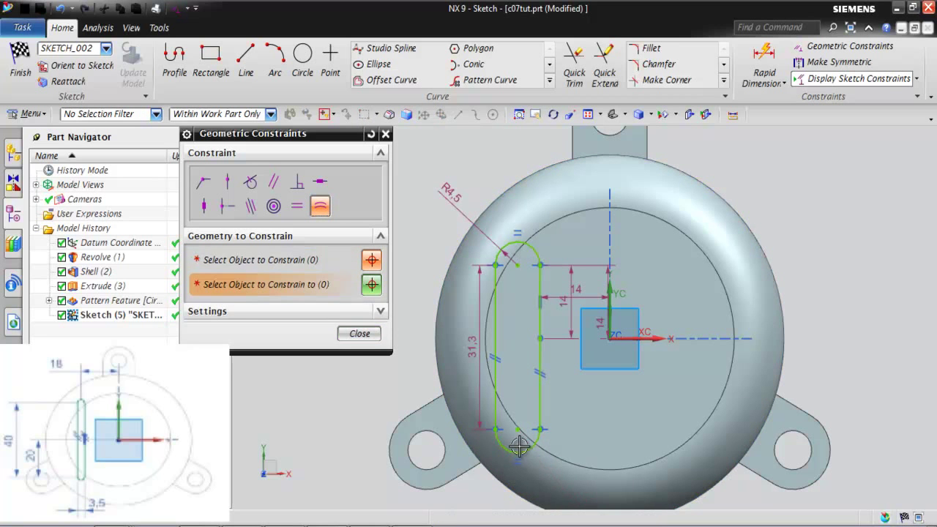
click(357, 335)
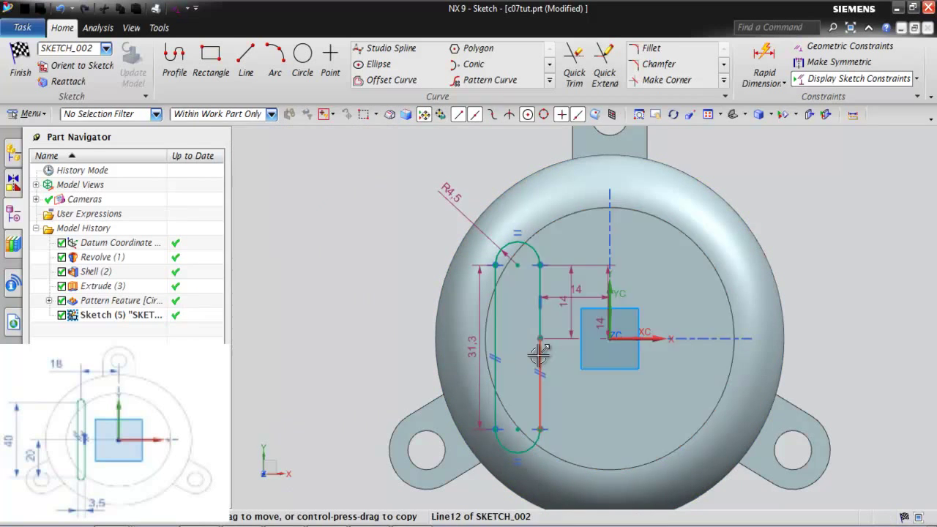
click(539, 352)
key(Delete)
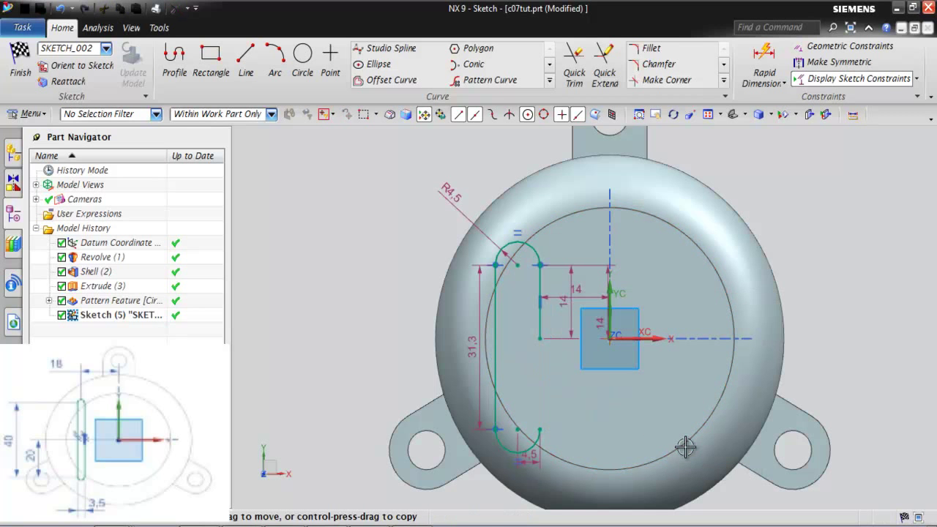
Step: Join the lower arc's endpoint to the right line and constrain the arc onto that line
click(811, 47)
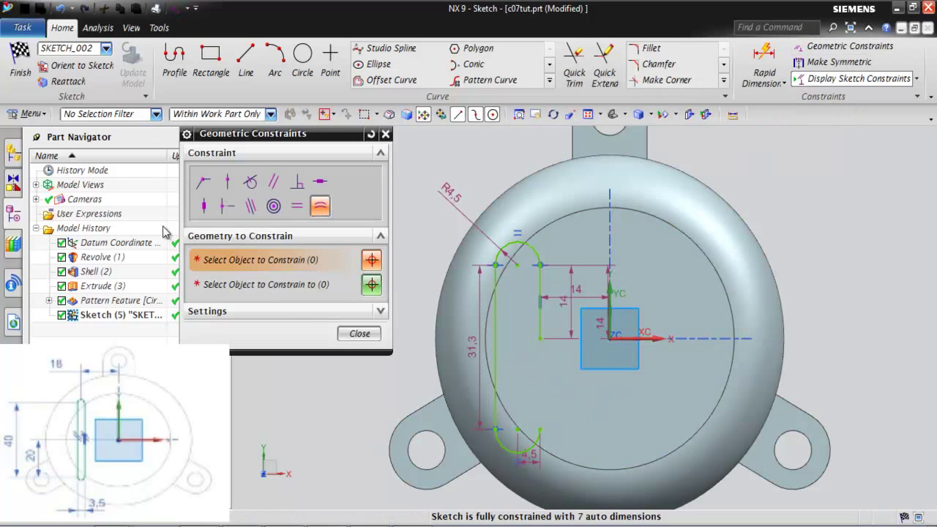
click(203, 180)
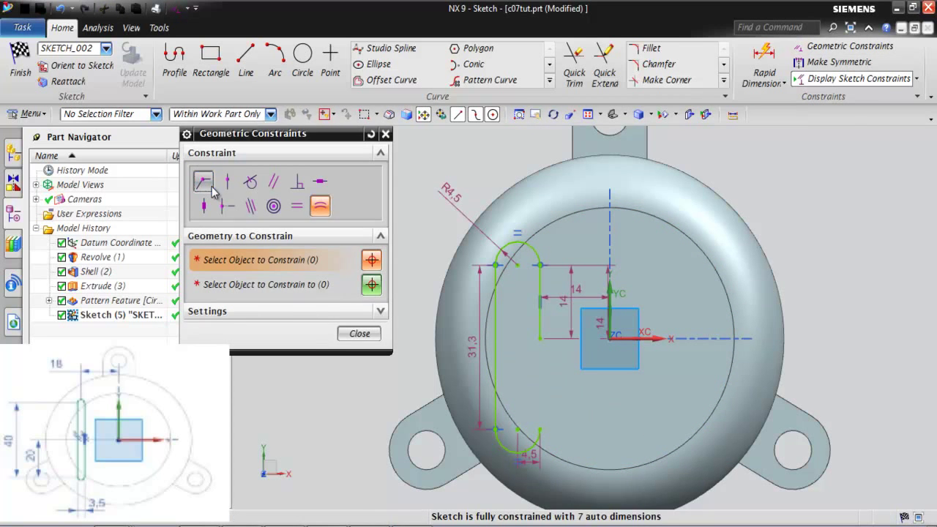
click(539, 431)
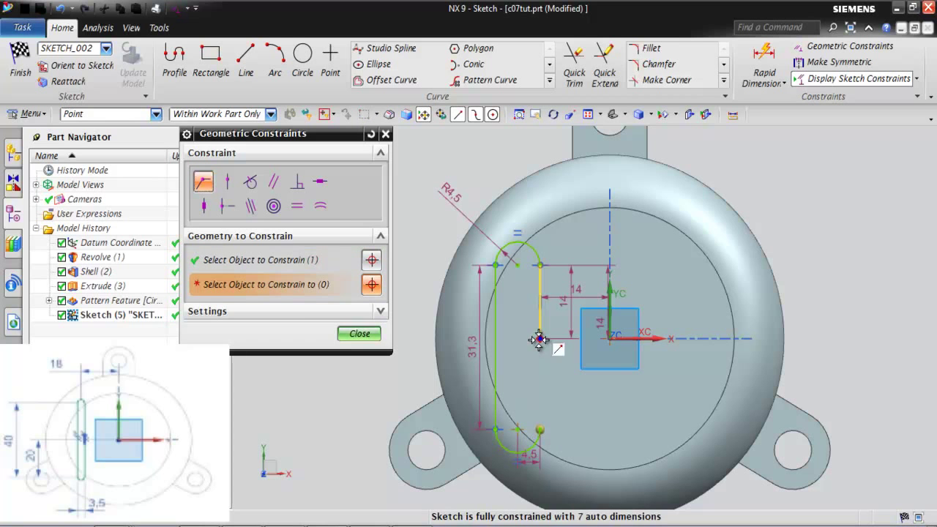
click(540, 338)
click(250, 181)
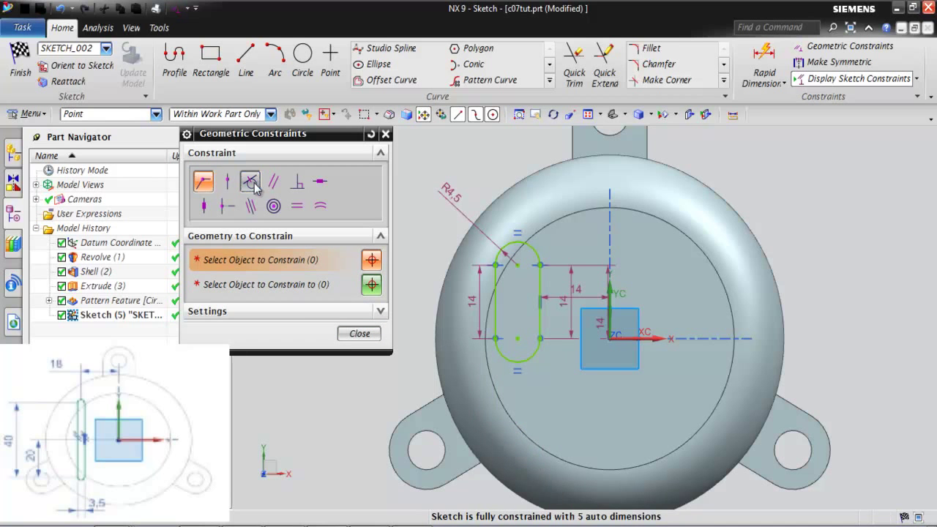
click(528, 351)
click(540, 330)
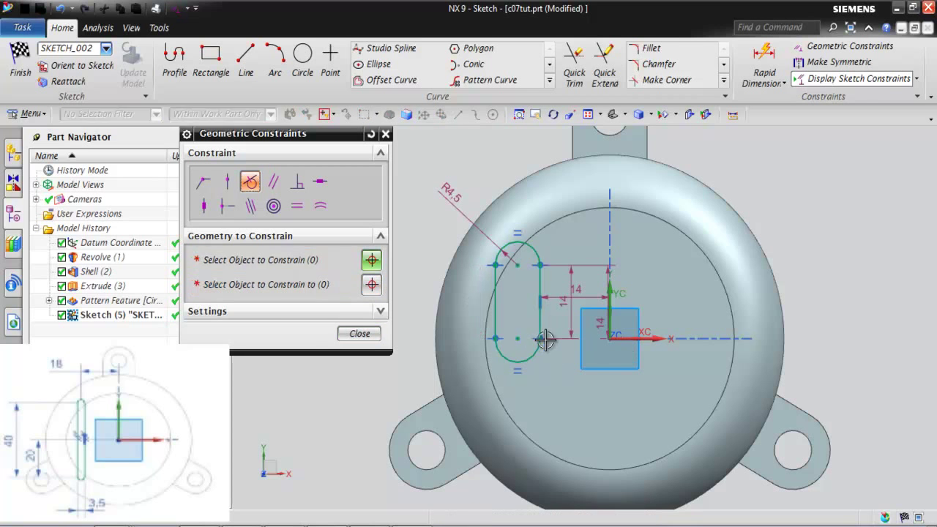
click(365, 333)
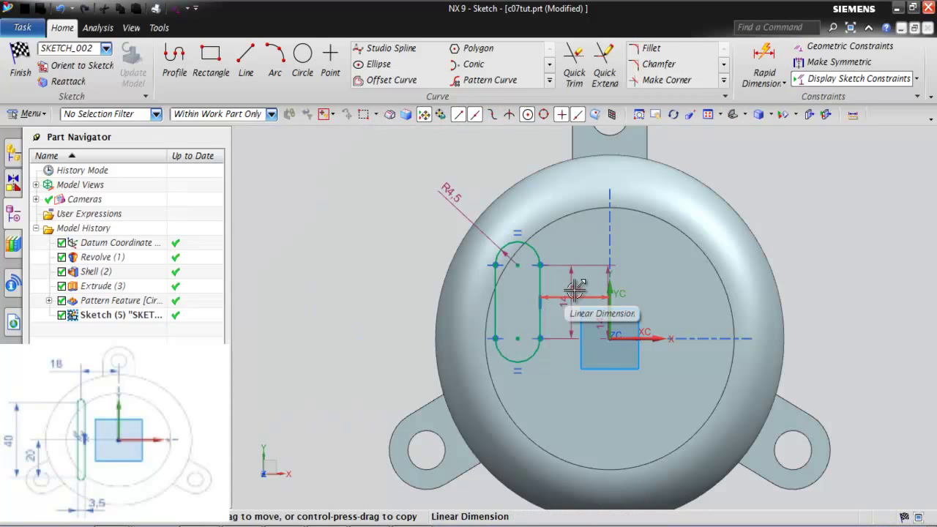
Step: Reposition the 14 dimensions and change the slot's vertical length to 40
drag(580, 292, 590, 231)
drag(570, 308, 433, 314)
double_click(444, 315)
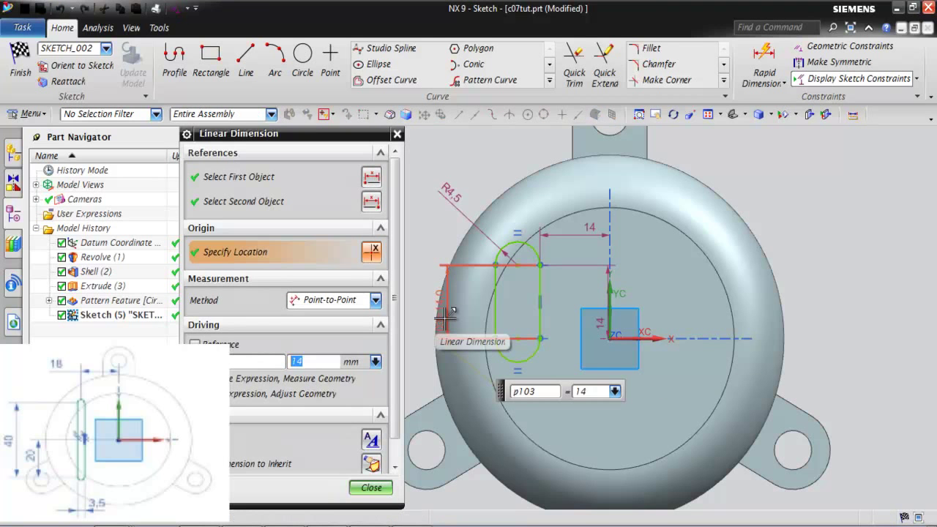
text(40)
key(Return)
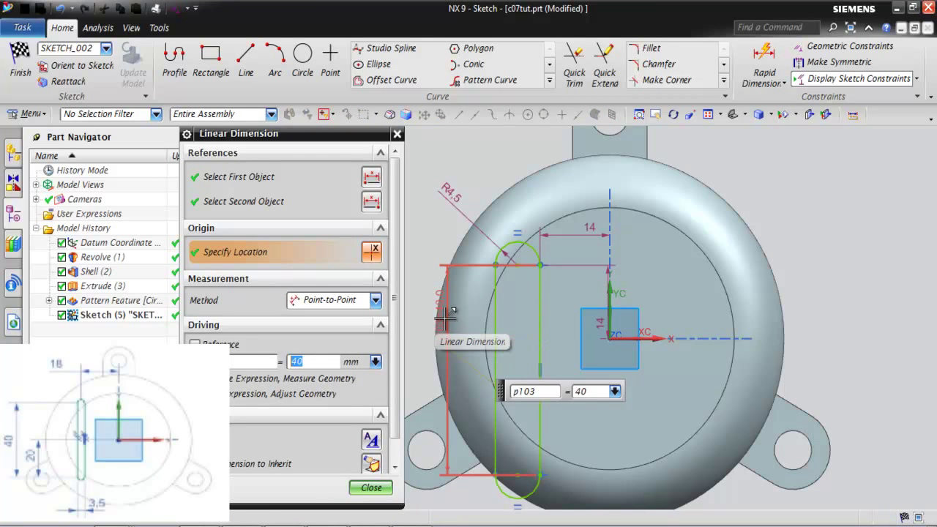
click(370, 489)
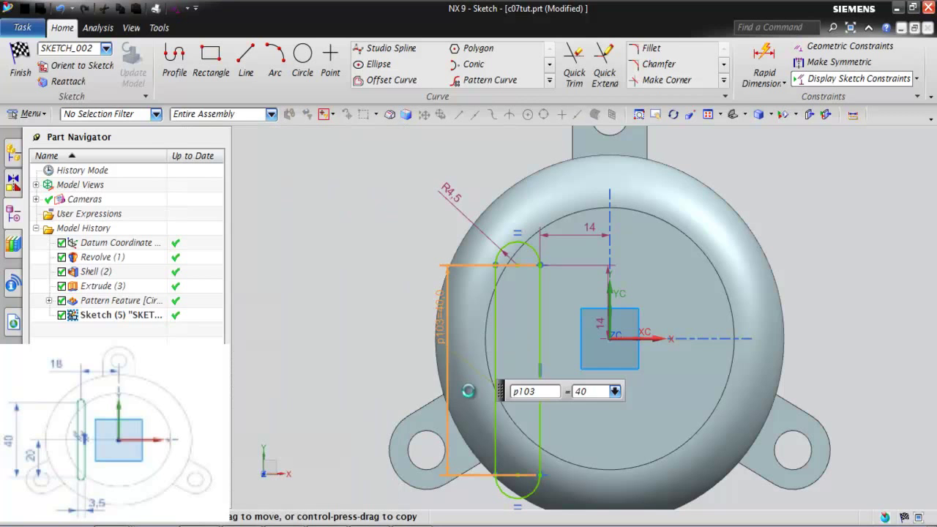
Step: Dimension the horizontal offset from the sketch origin to the slot's bottom arc centre as 18
click(764, 57)
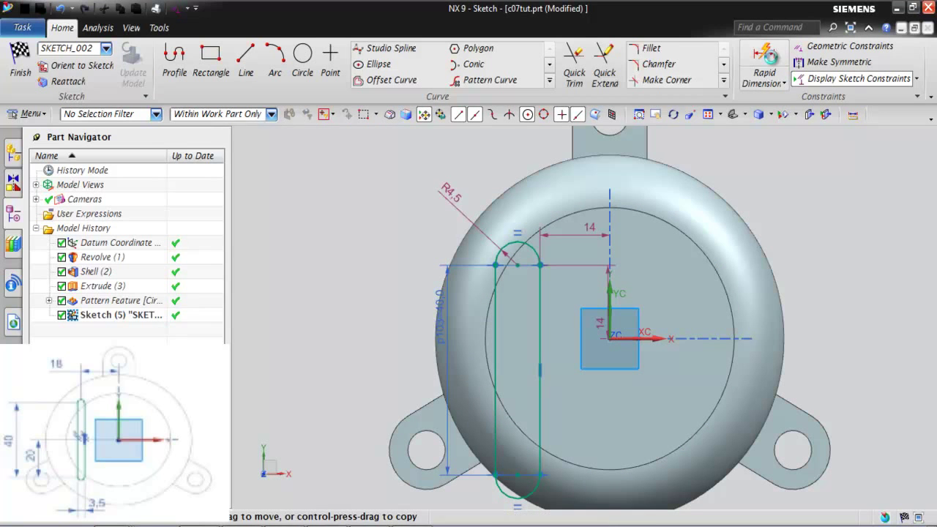
click(613, 339)
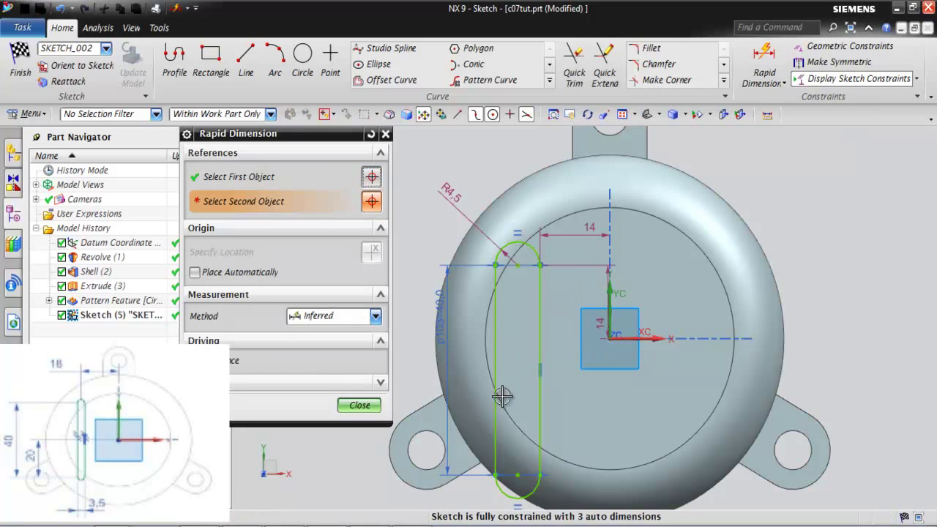
click(518, 476)
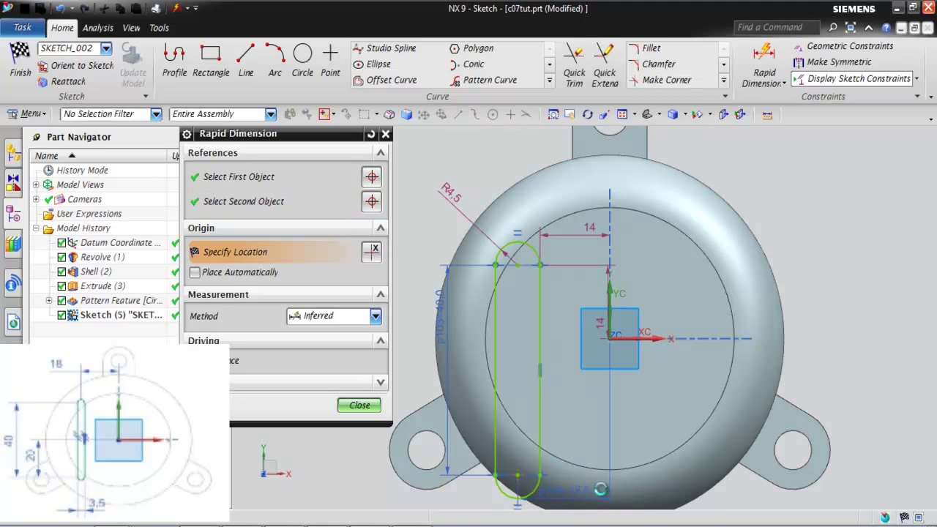
click(565, 497)
text(2)
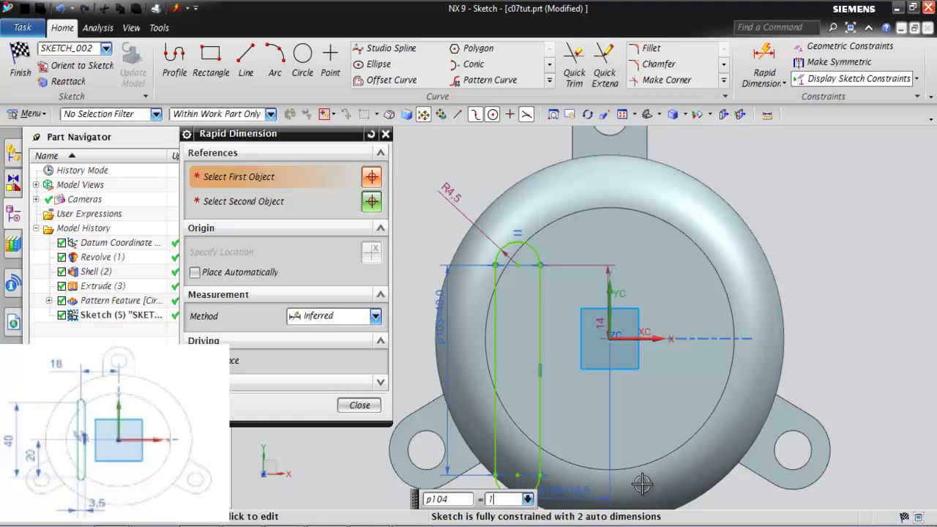
key(Return)
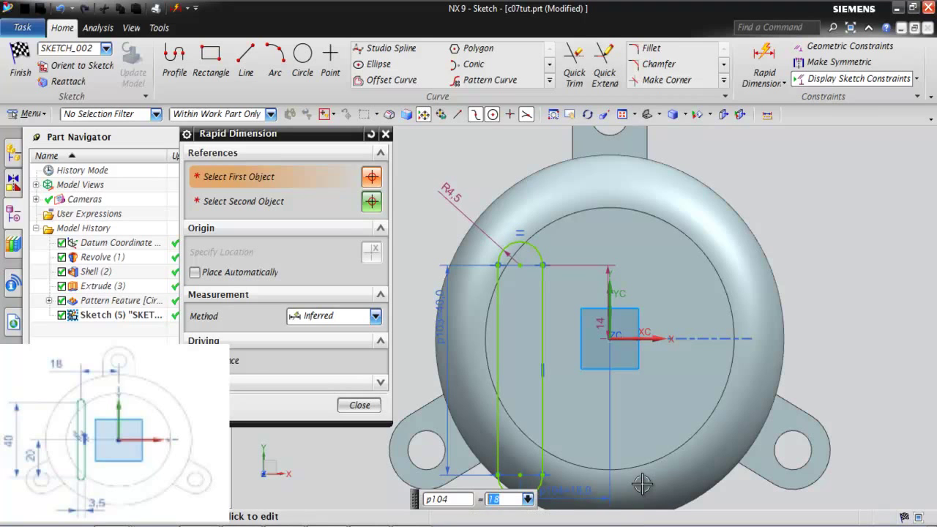
click(359, 405)
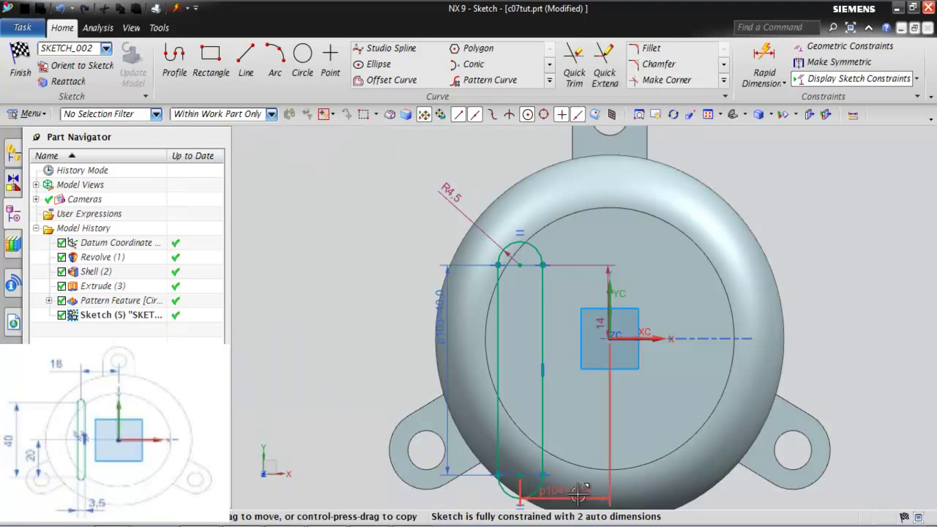
drag(577, 220, 565, 474)
scroll(430, 196, down, 2)
scroll(430, 196, up, 1)
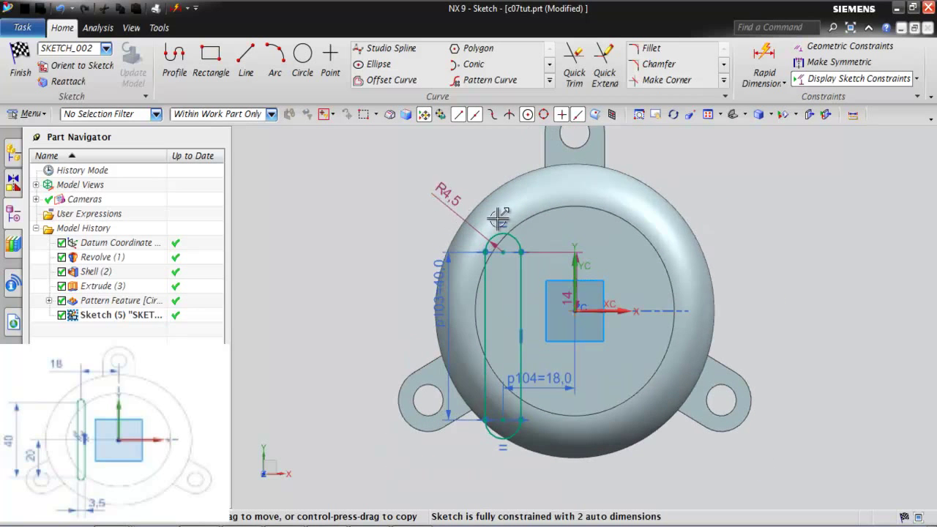
Step: Add a linear vertical offset of 20 from the origin to the lower arc centre
click(784, 84)
click(783, 117)
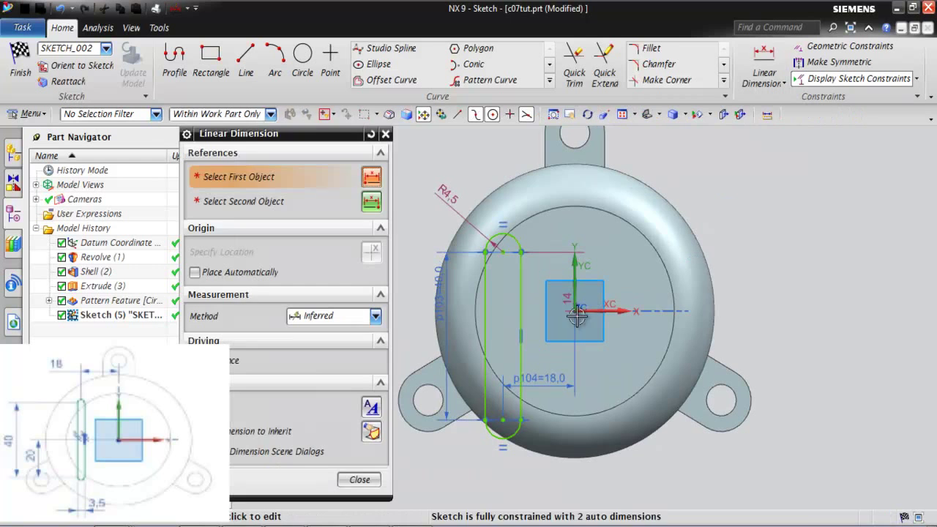
click(575, 311)
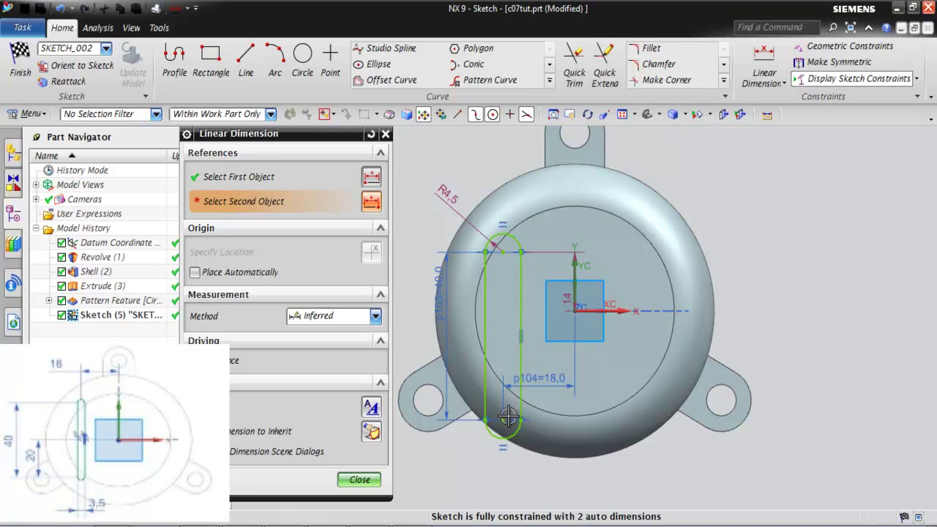
click(505, 421)
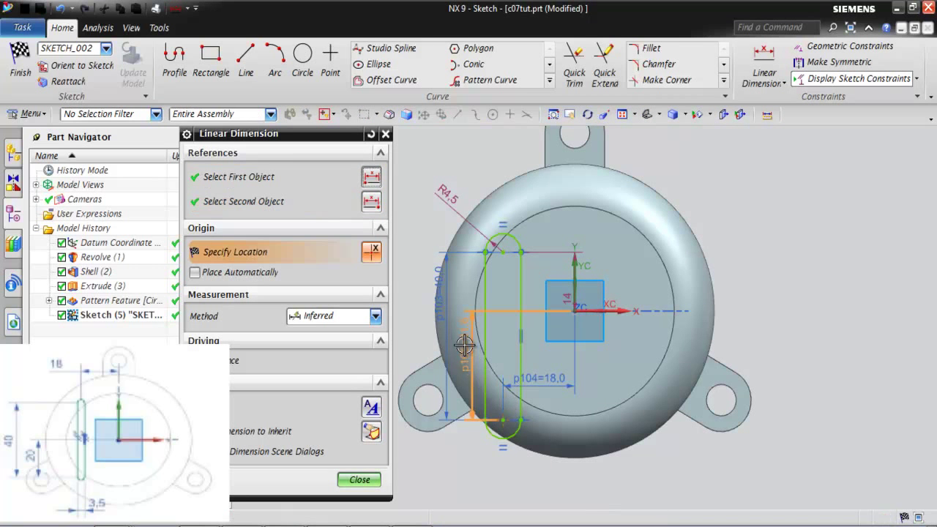
click(454, 361)
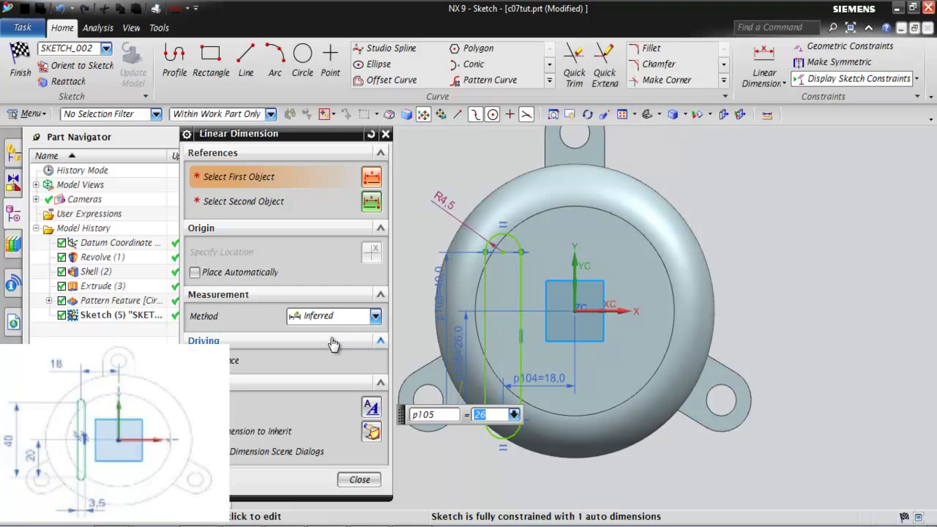
key(Return)
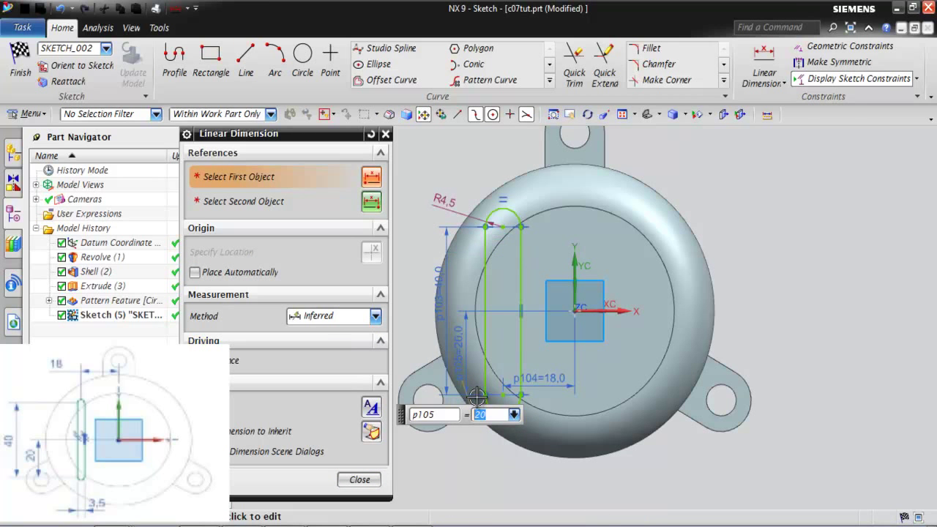
click(359, 480)
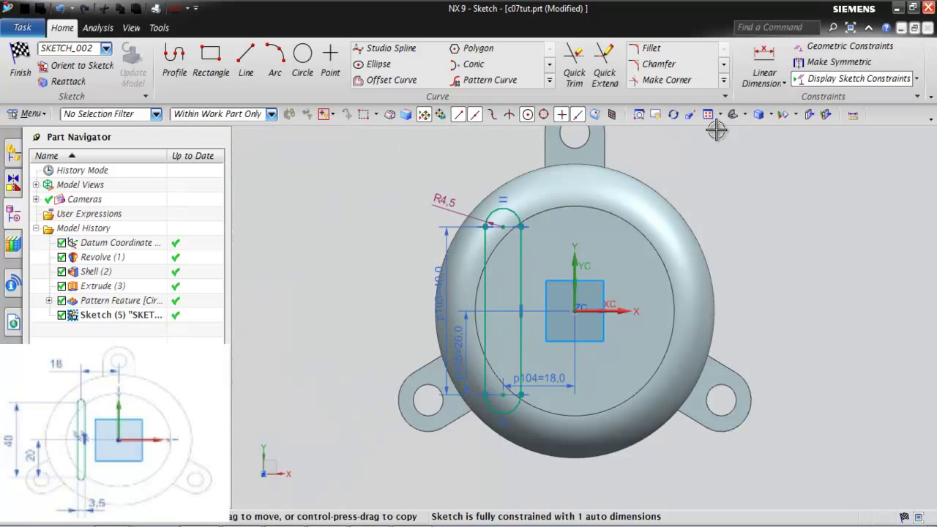
Step: Dimension the slot width between its left and right lines as 3.5
click(764, 58)
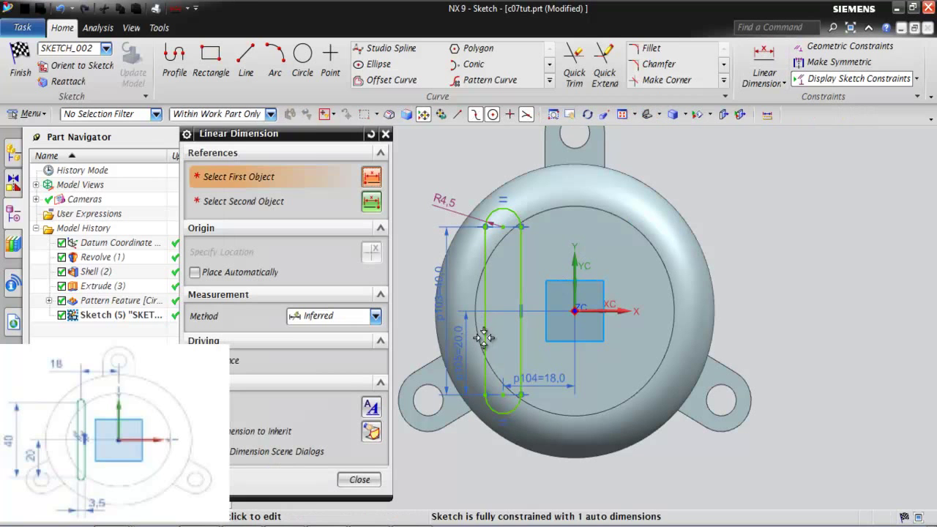
click(488, 337)
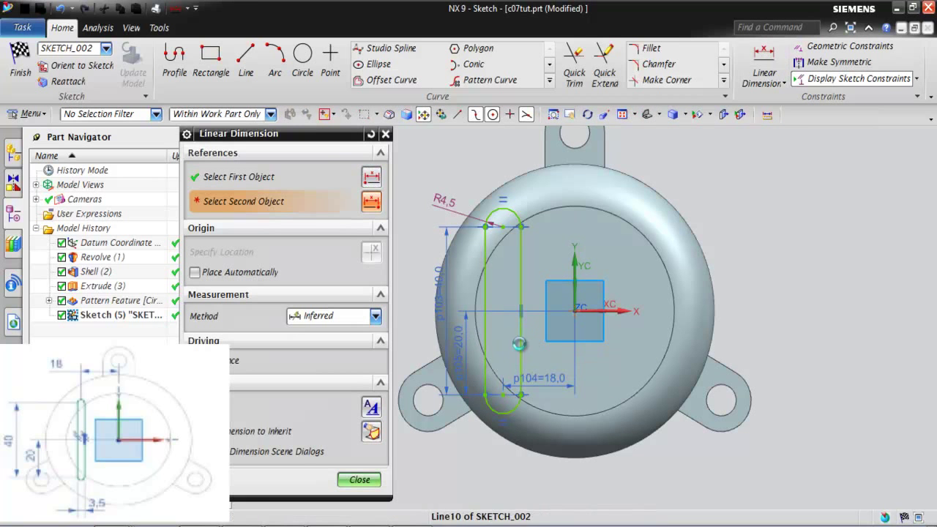
click(486, 338)
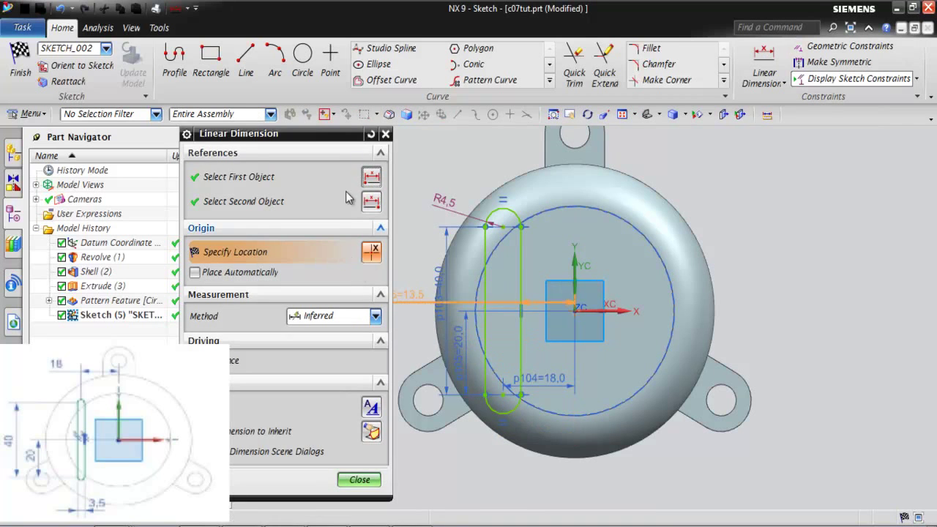
click(370, 134)
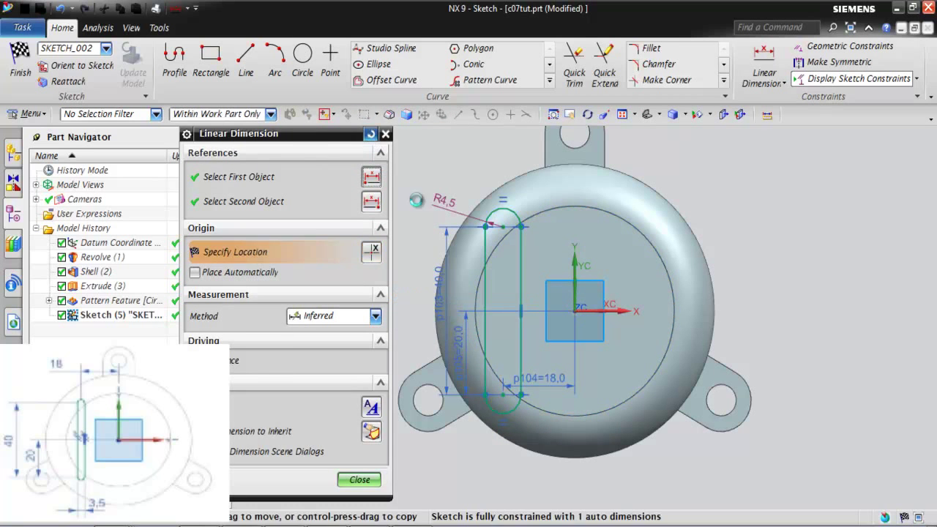
click(486, 339)
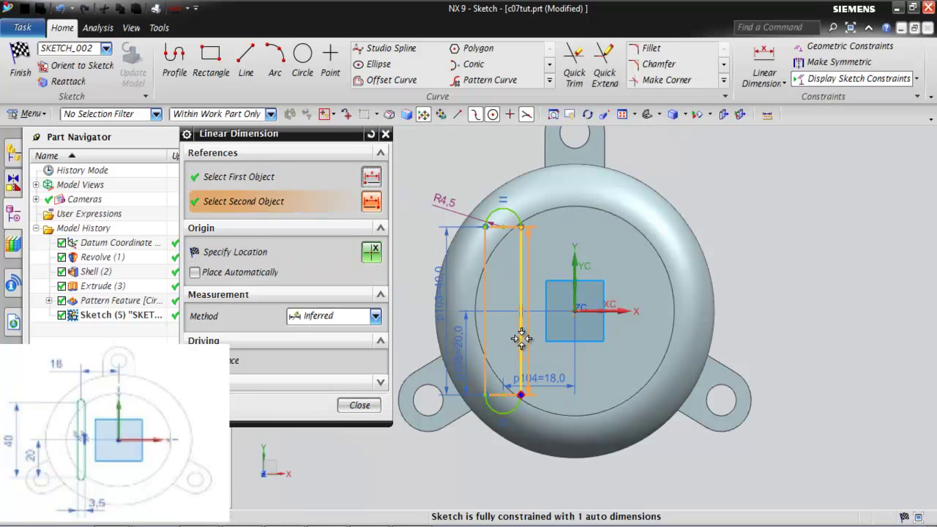
click(522, 333)
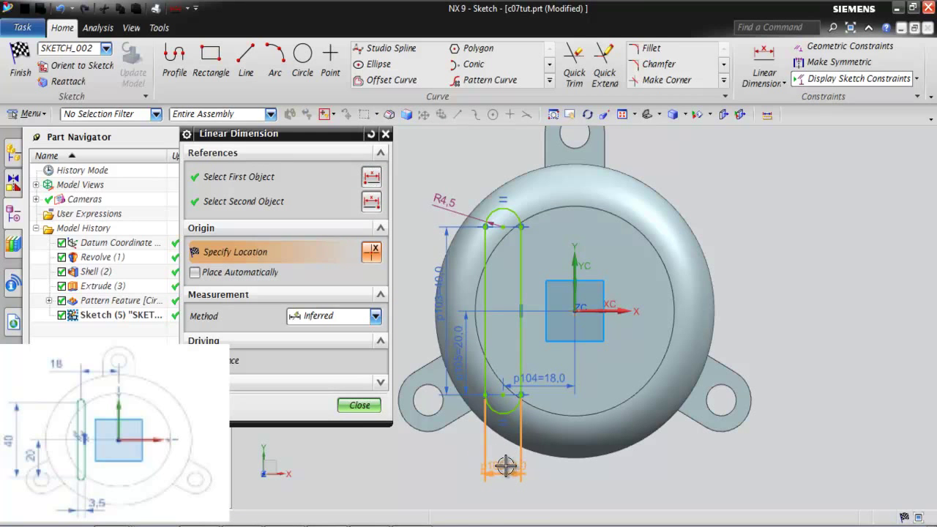
click(508, 463)
text(3.5)
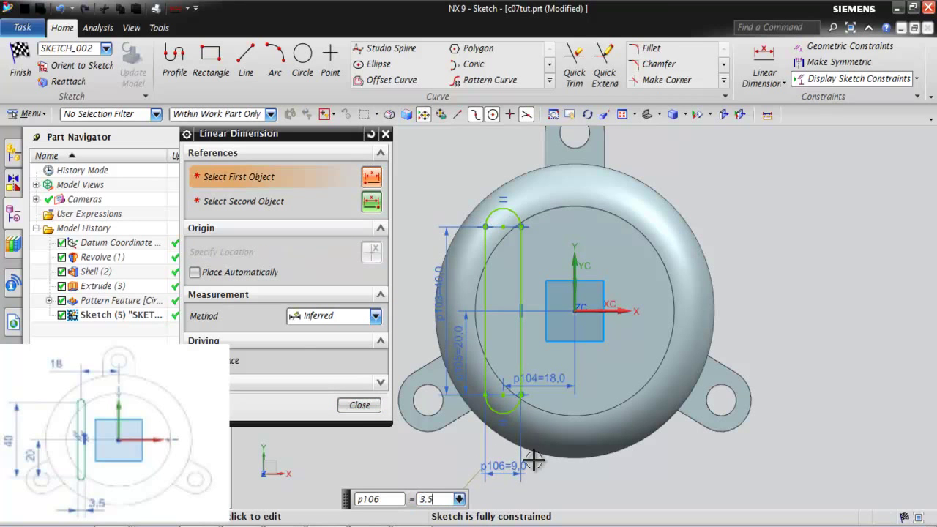
key(Return)
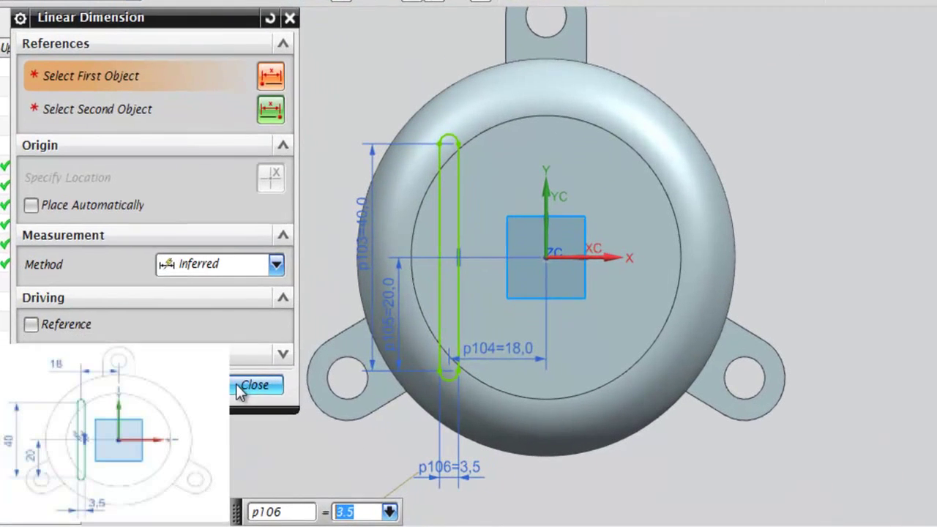
click(360, 405)
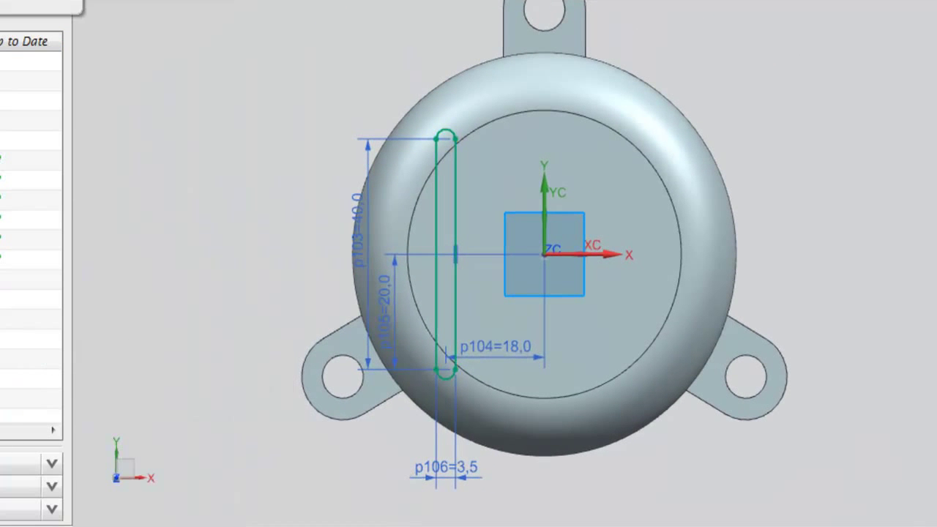
Step: Finish the sketch and extrude the slot downward Through All, subtracting it from the cap
key(ctrl+q)
key(x)
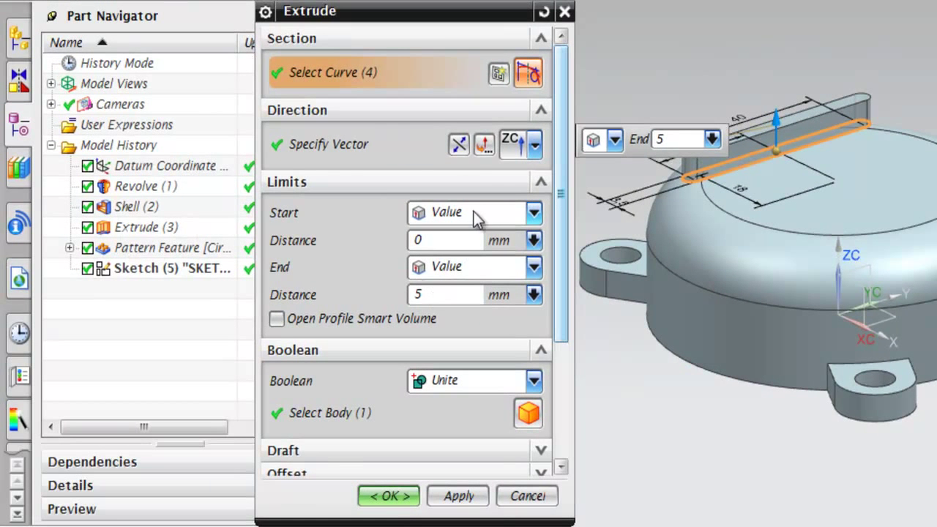
click(459, 146)
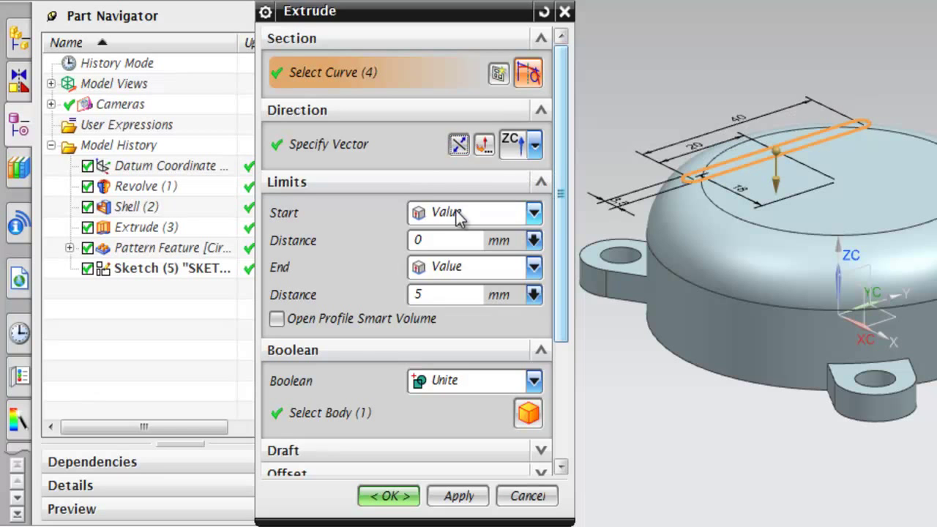
click(534, 212)
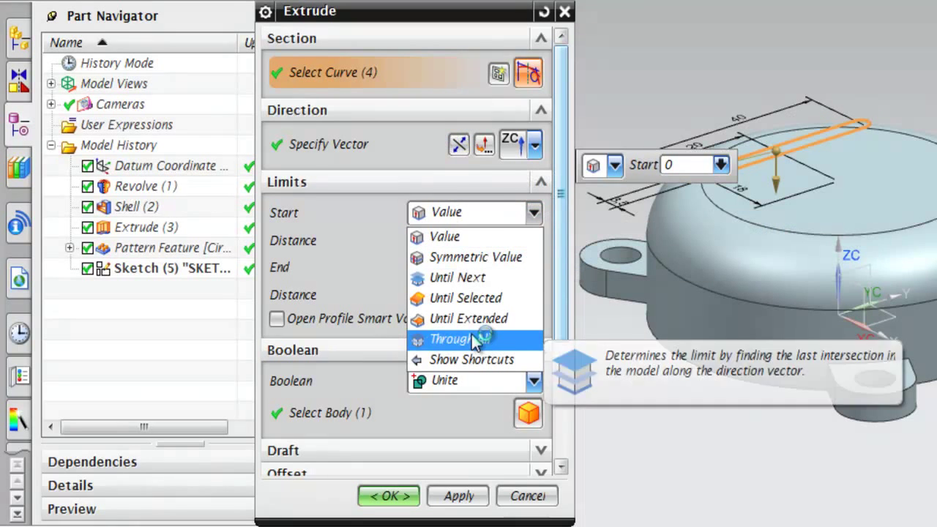
click(483, 220)
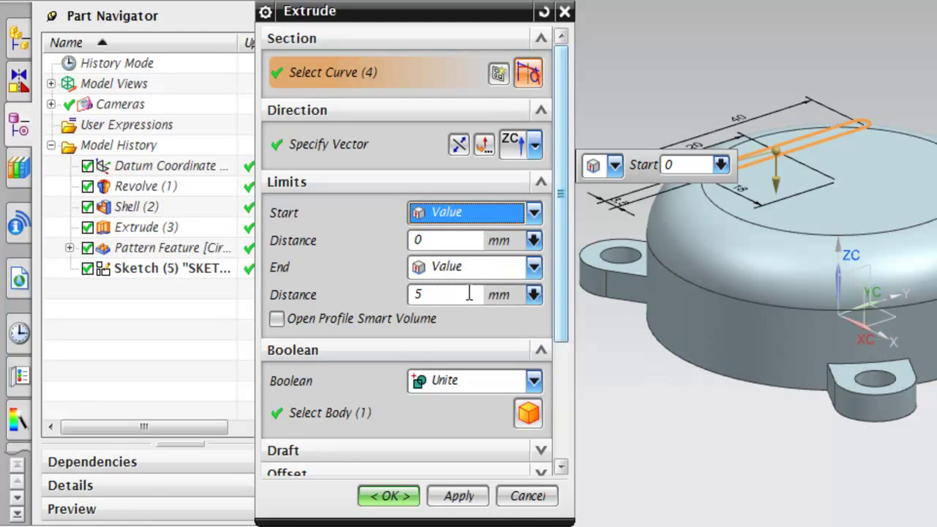
click(475, 268)
click(495, 391)
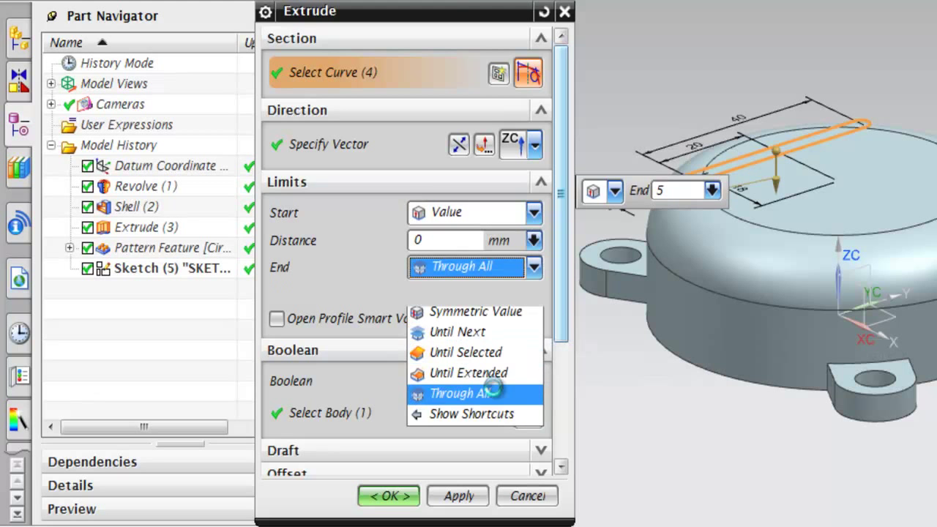
click(488, 358)
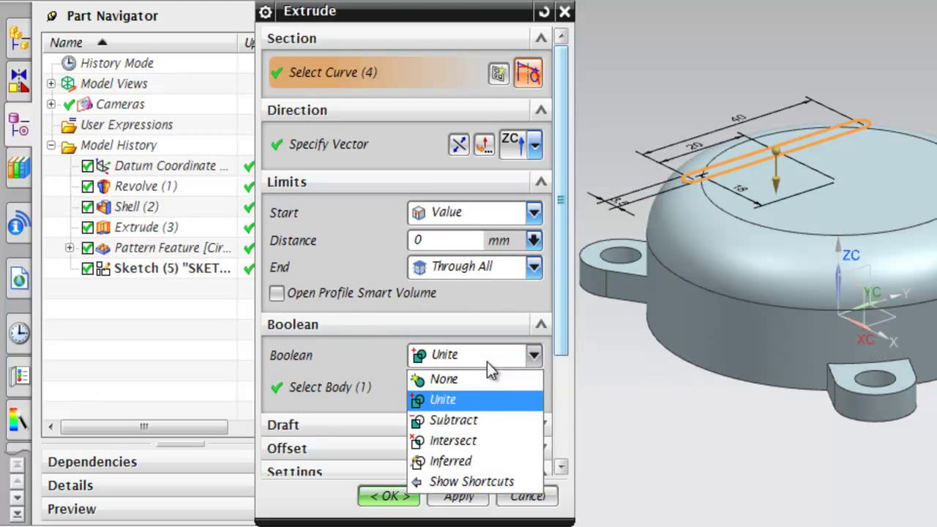
click(490, 421)
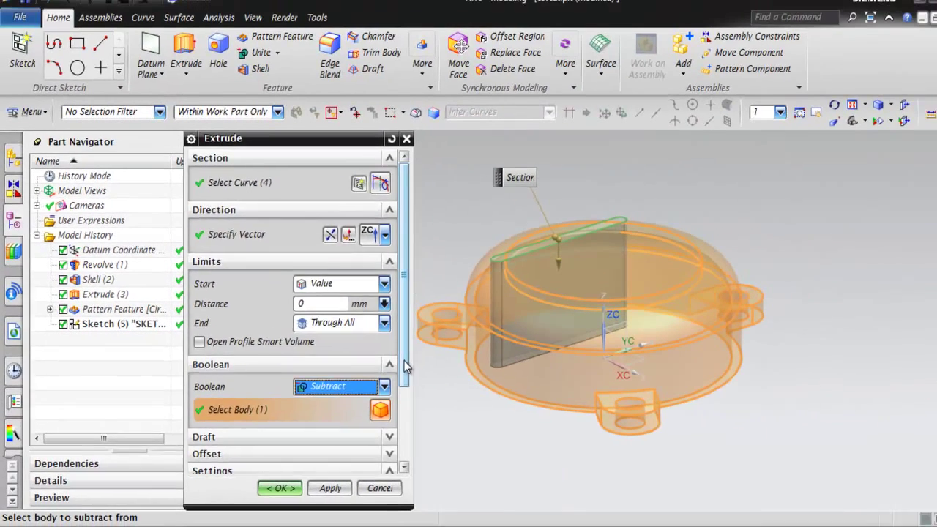
scroll(559, 403, down, 3)
drag(393, 421, 392, 439)
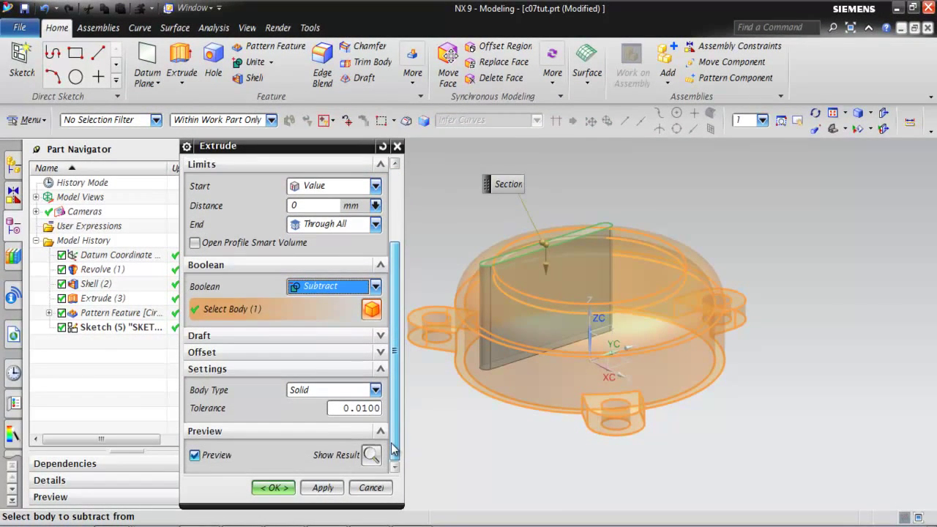
click(273, 487)
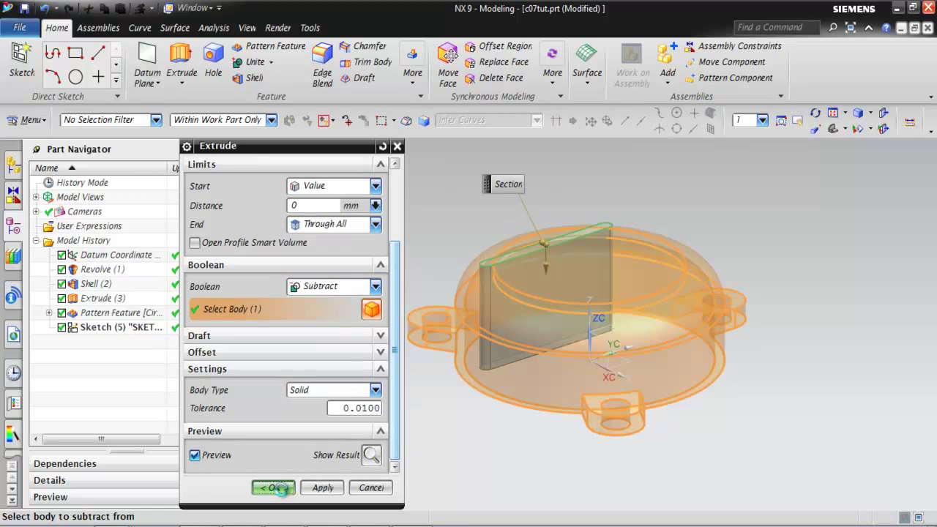
key(ctrl+f)
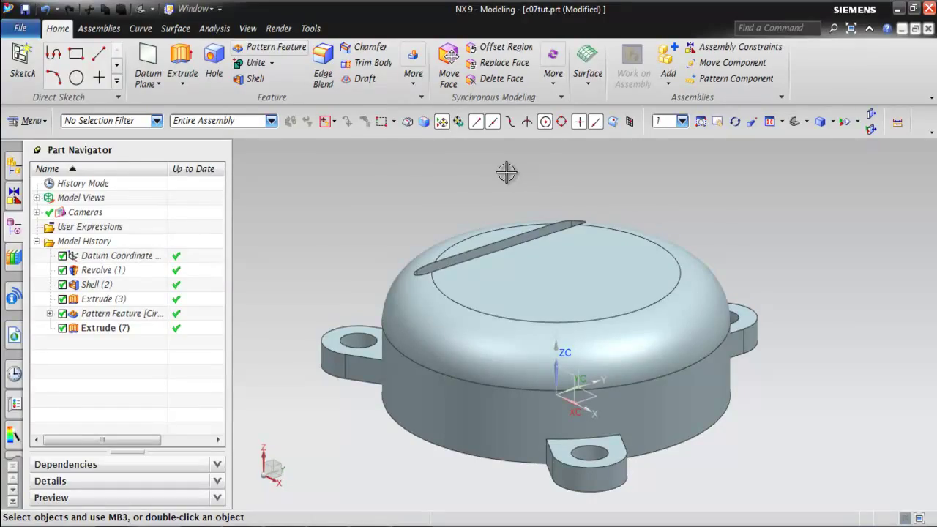
Step: Set up a linear pattern of the slot extrusion, Extrude (7), along the XC direction
click(284, 49)
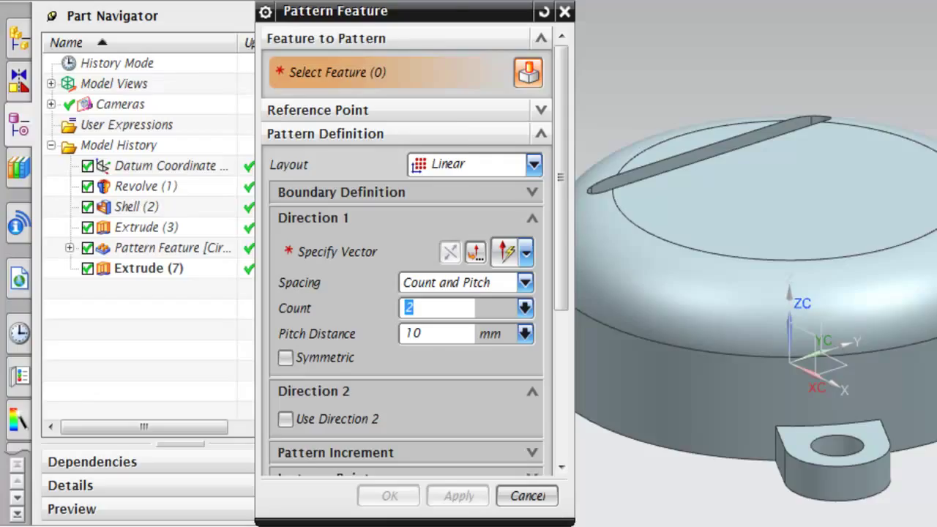
click(461, 166)
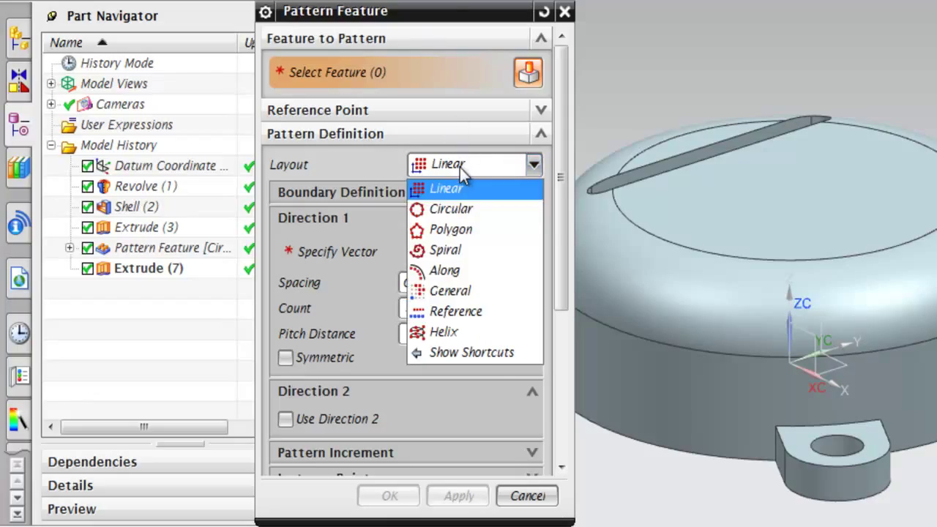
click(464, 191)
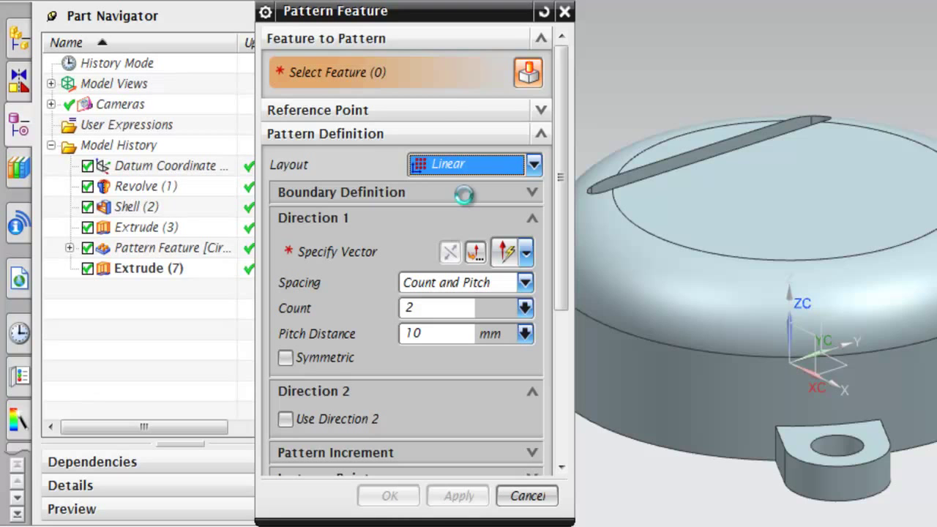
click(652, 171)
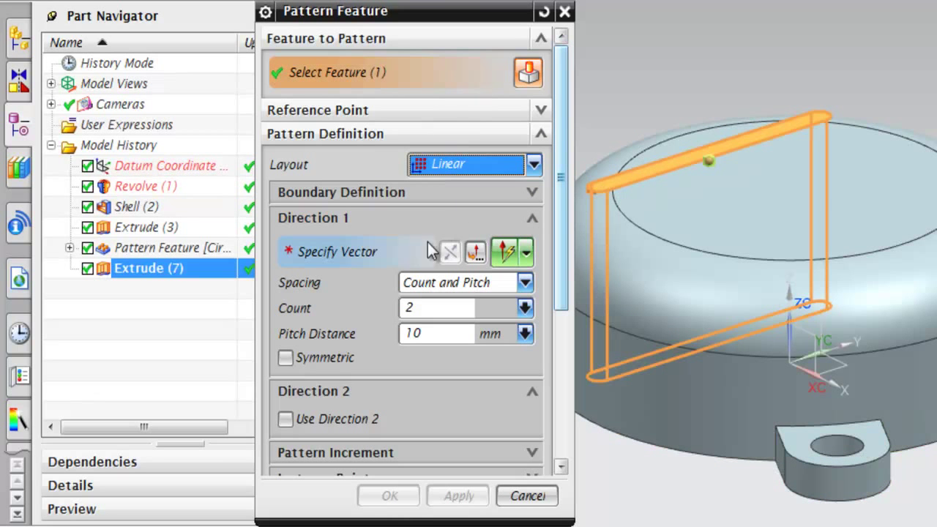
click(358, 251)
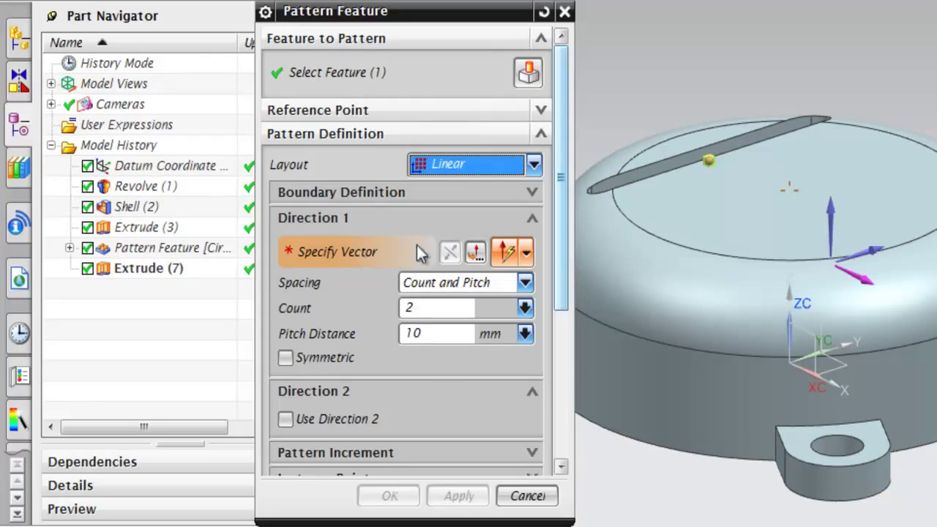
click(858, 275)
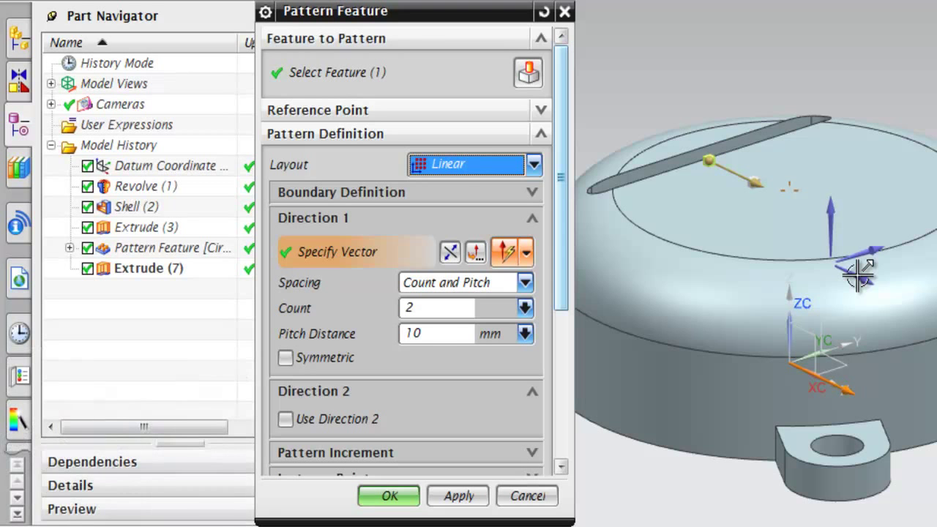
Step: Space the copies by Count and Span with Count 7 and Span 36, then confirm
click(525, 282)
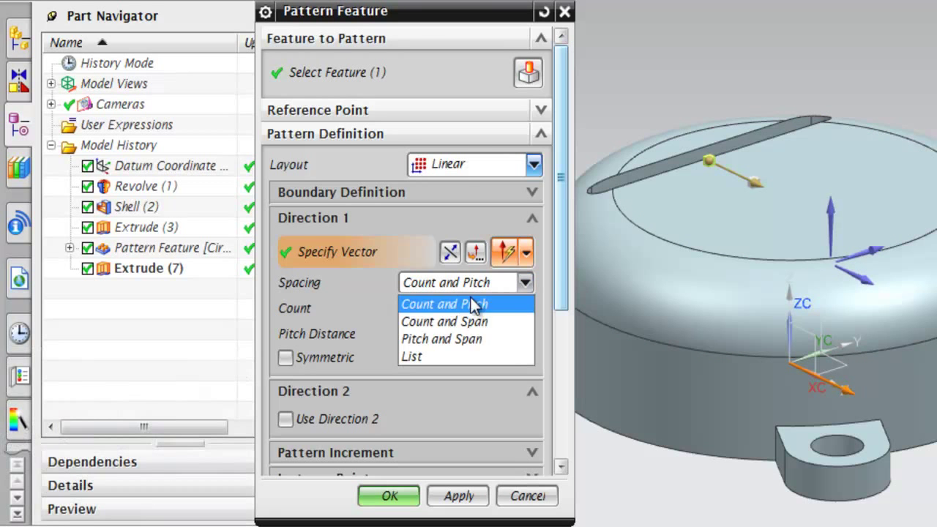
click(433, 321)
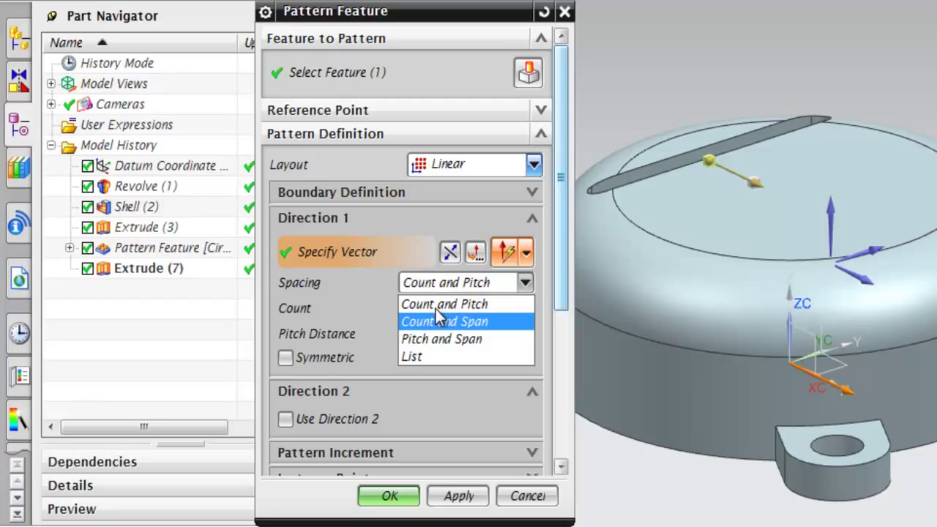
click(437, 321)
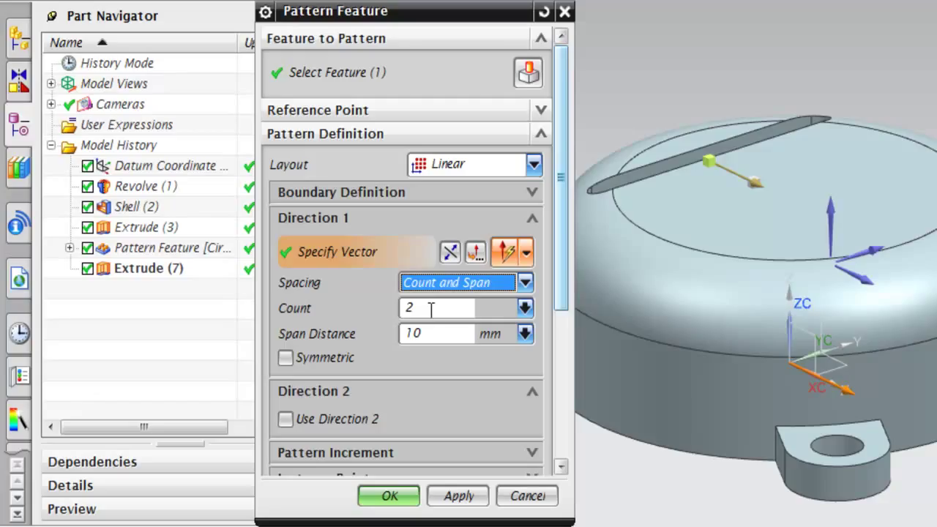
drag(430, 308, 399, 313)
text(7)
click(437, 333)
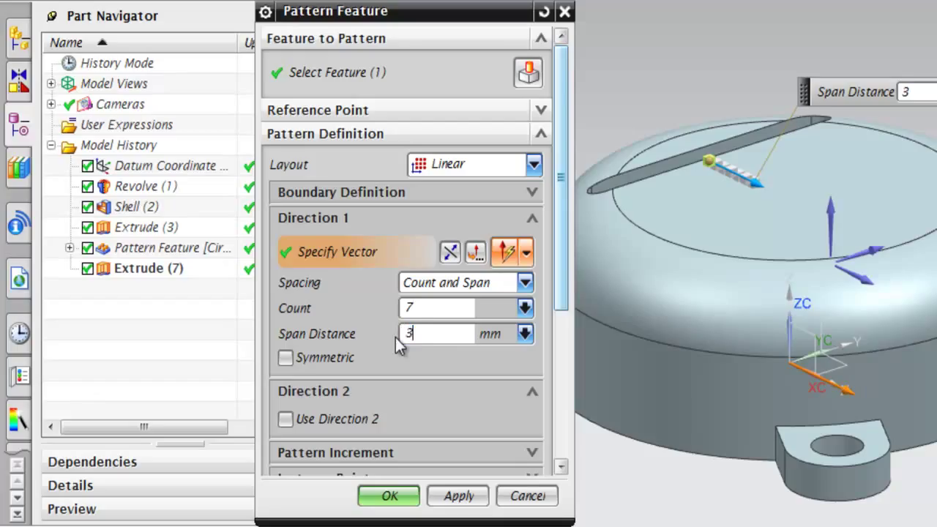
text(36)
key(Return)
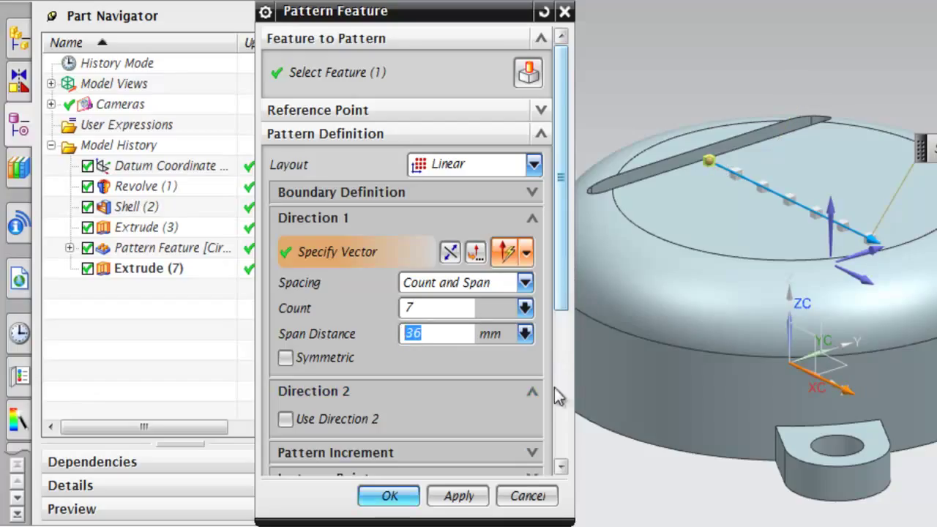
click(387, 498)
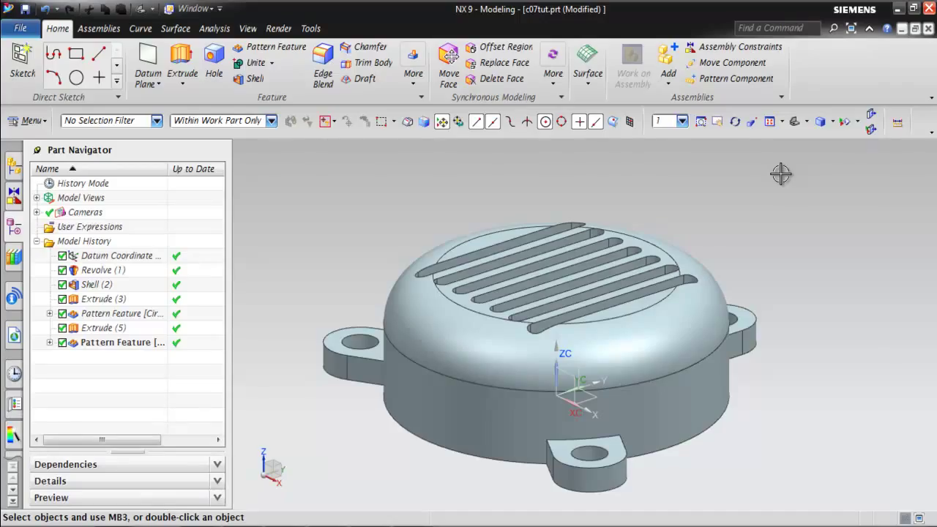
Step: Start an Extrude sketch on the shell face and draw a Ø12.5 circle at the shell arc's centre
click(179, 62)
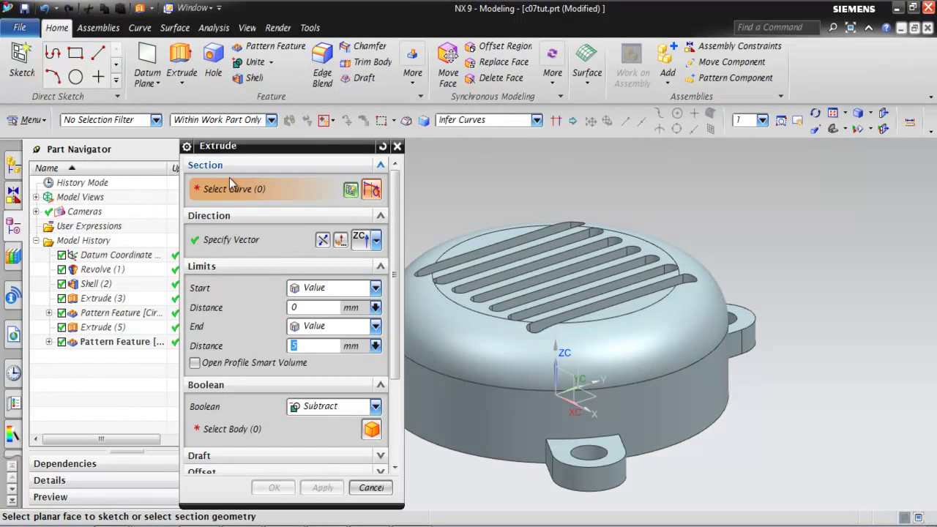
mouse_move(708, 245)
middle_down()
mouse_move(705, 316)
mouse_move(685, 248)
middle_up()
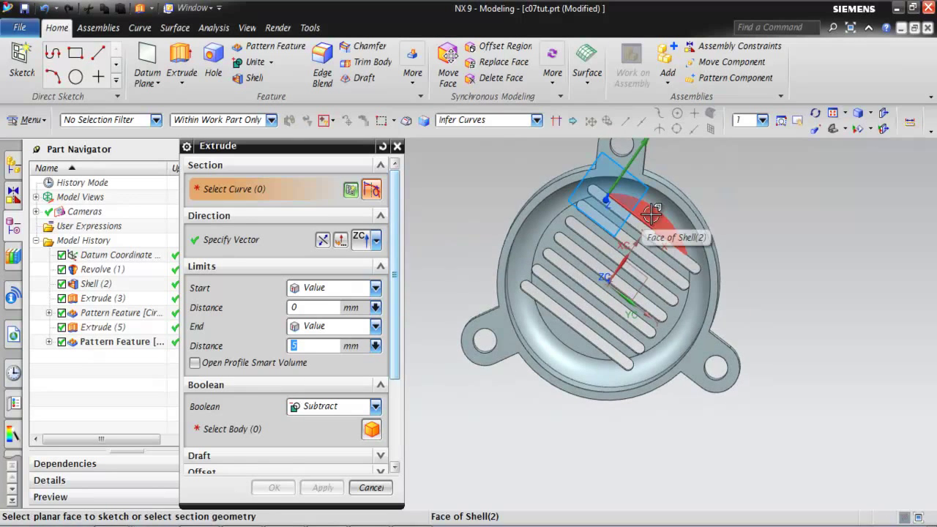
click(650, 214)
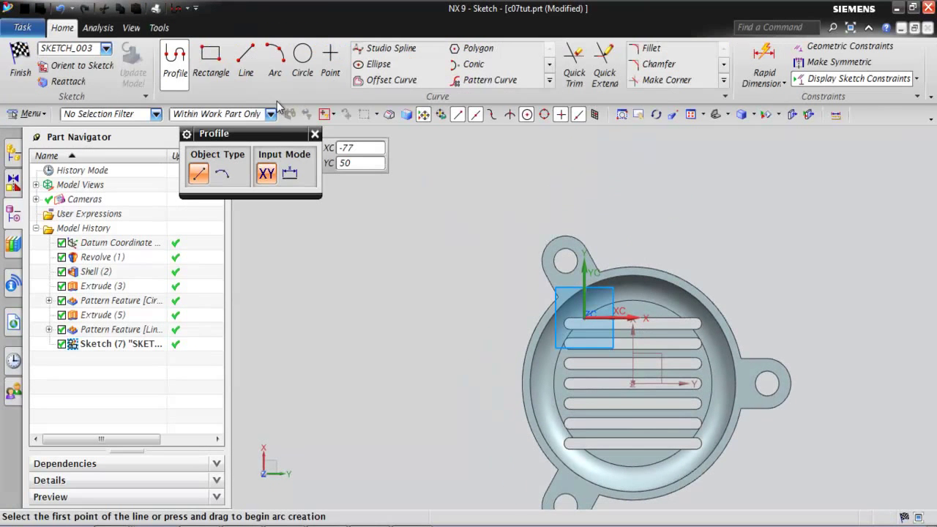
click(302, 55)
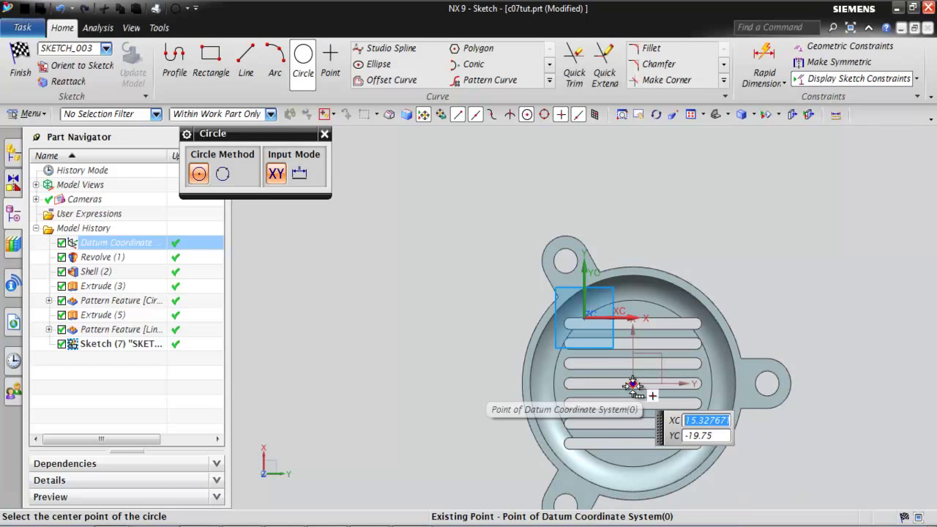
scroll(622, 373, down, 3)
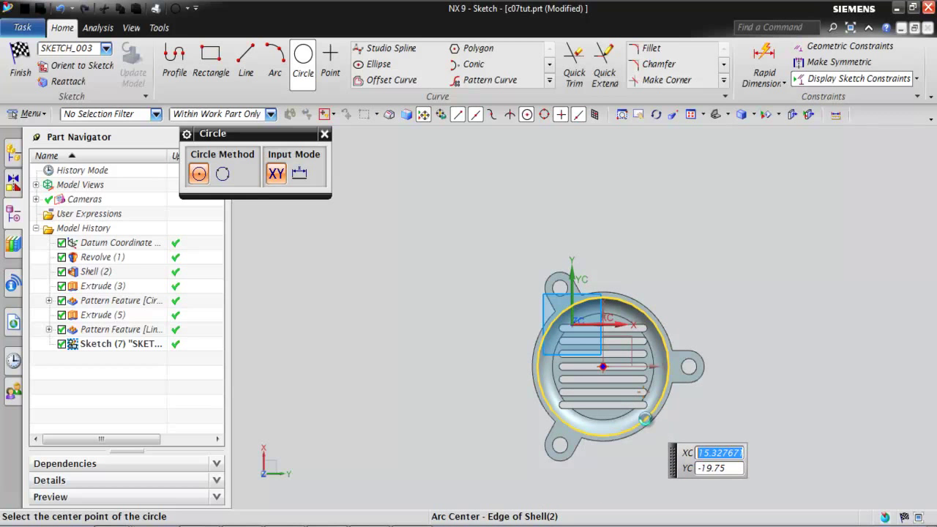
click(646, 419)
click(681, 390)
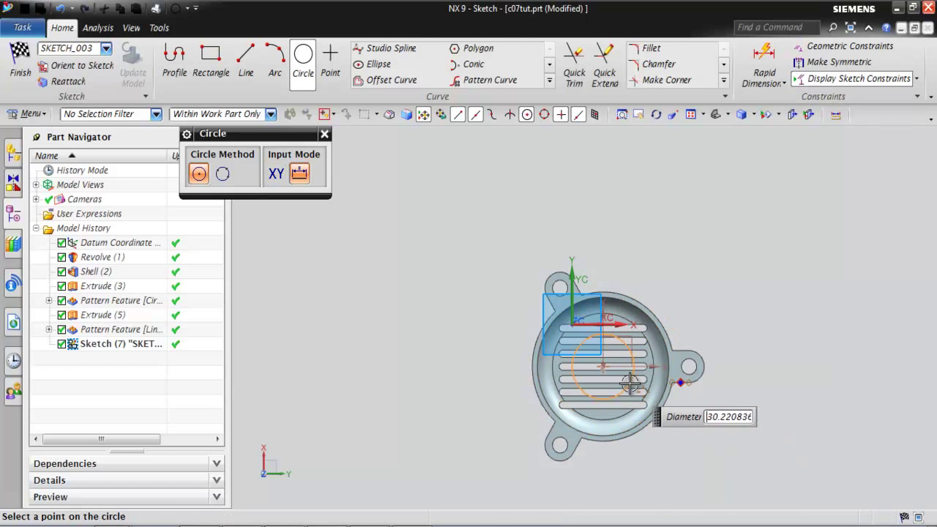
scroll(625, 377, up, 3)
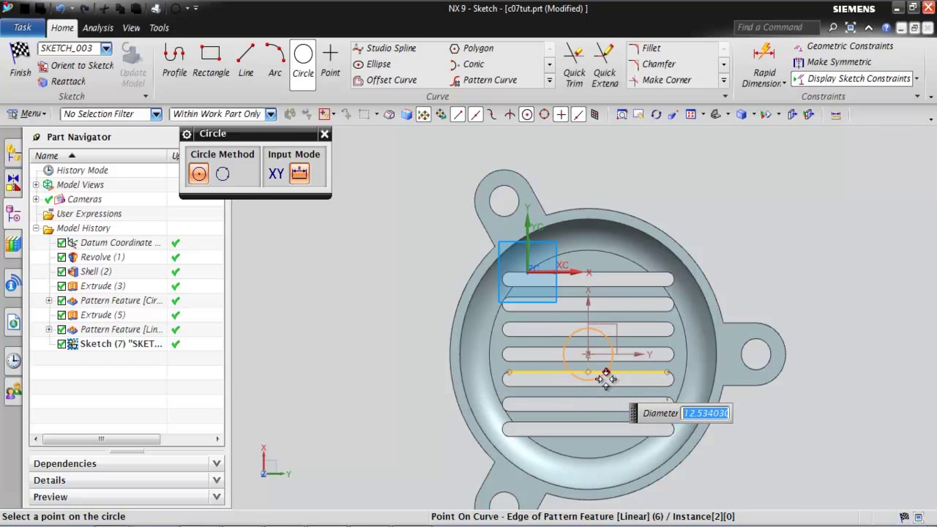
scroll(600, 381, up, 3)
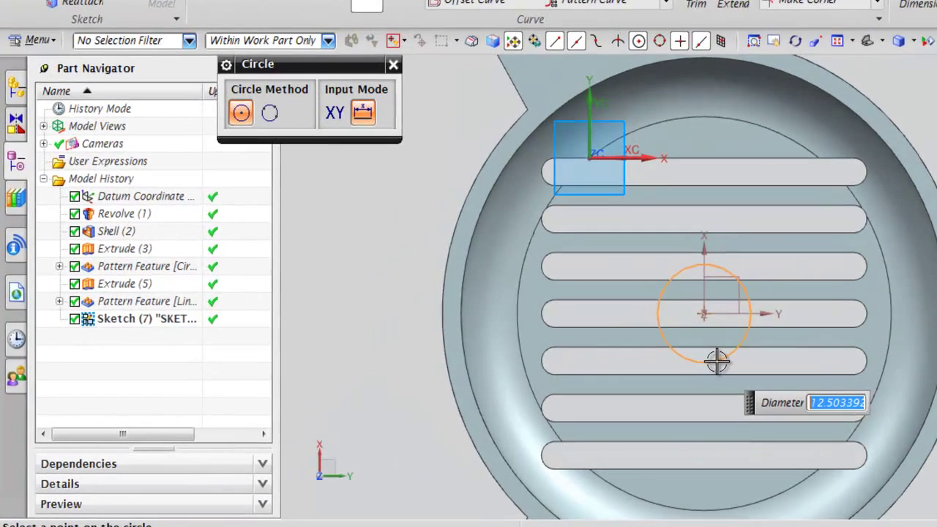
text(12.5)
key(Return)
scroll(688, 326, down, 3)
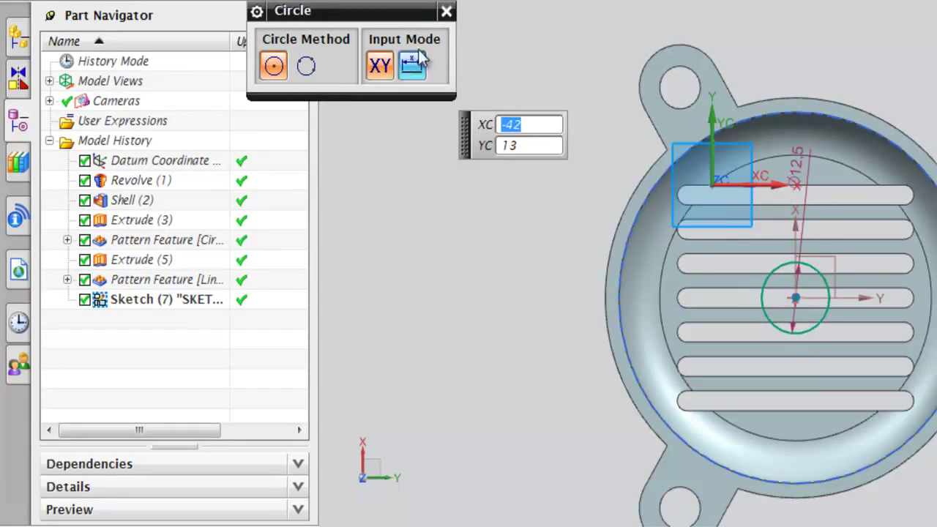
Step: Edit the circle's Ø12.5 dimension to 25, then exit the sketch back to modelling
click(446, 11)
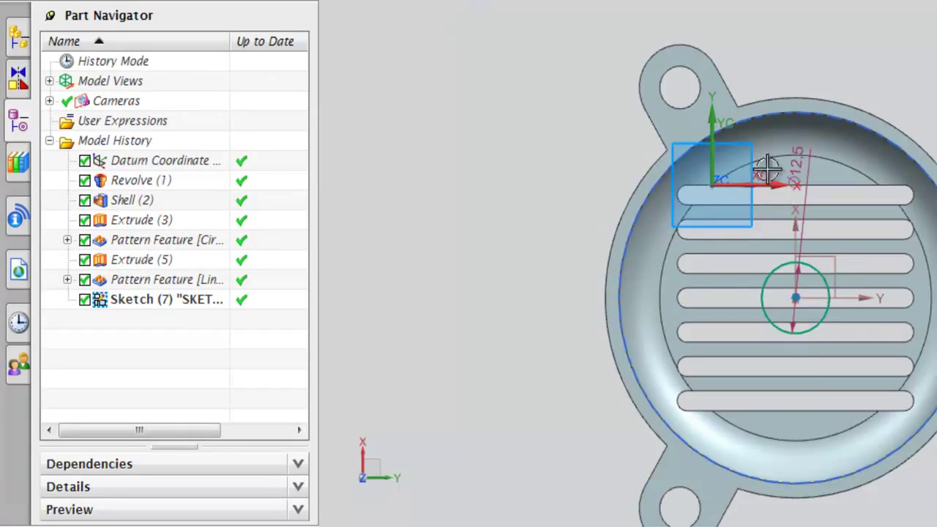
double_click(798, 174)
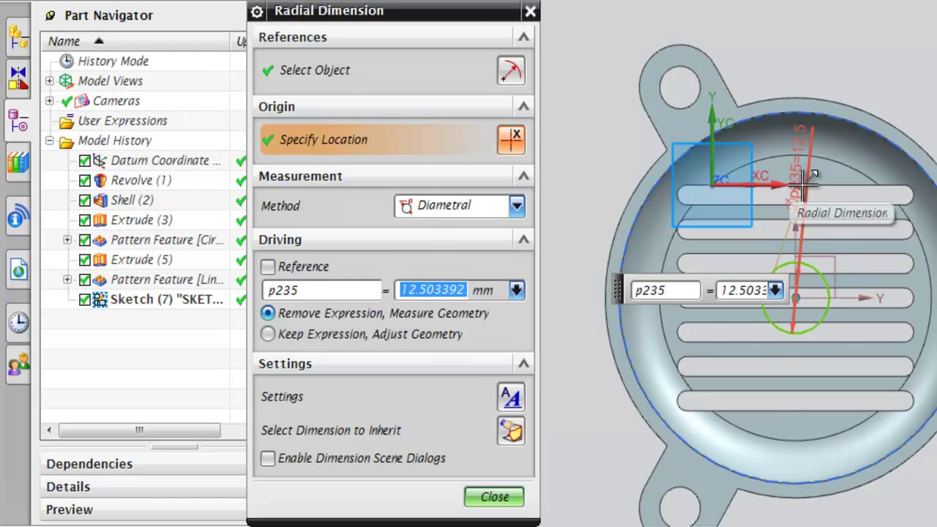
text(25)
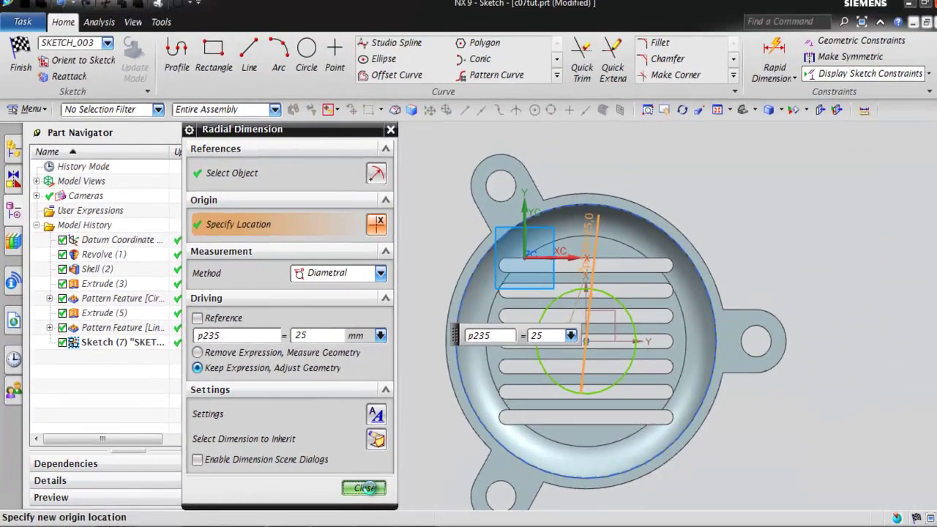
click(364, 487)
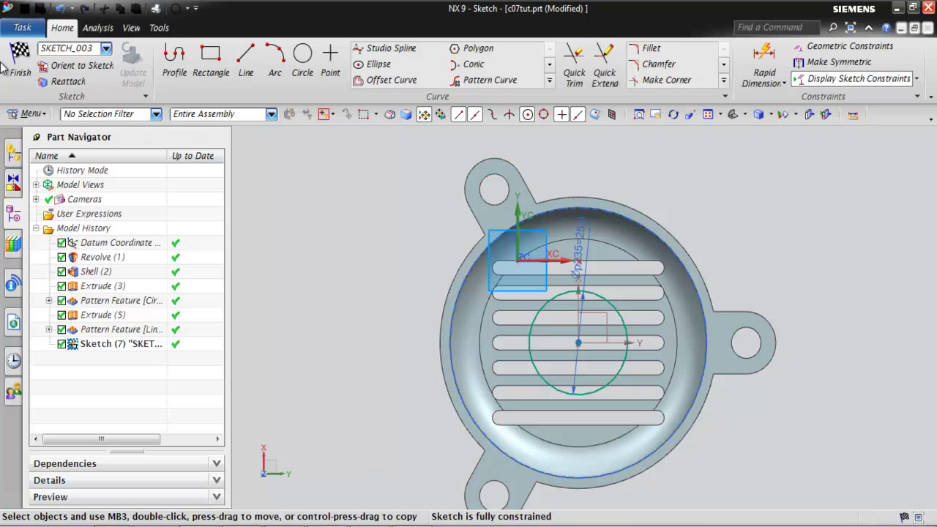
click(12, 66)
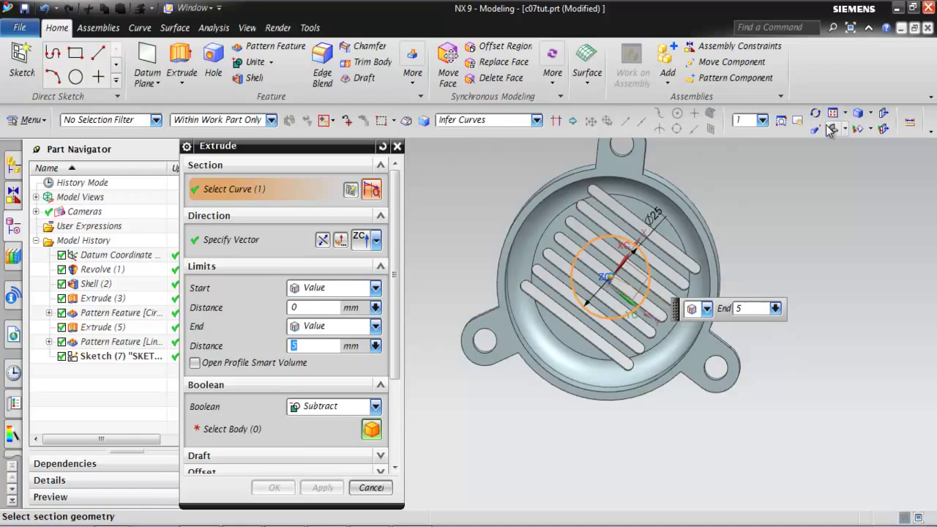
Step: Extrude the Ø25 circle to an end distance of 7.5 mm with Boolean Unite
click(830, 130)
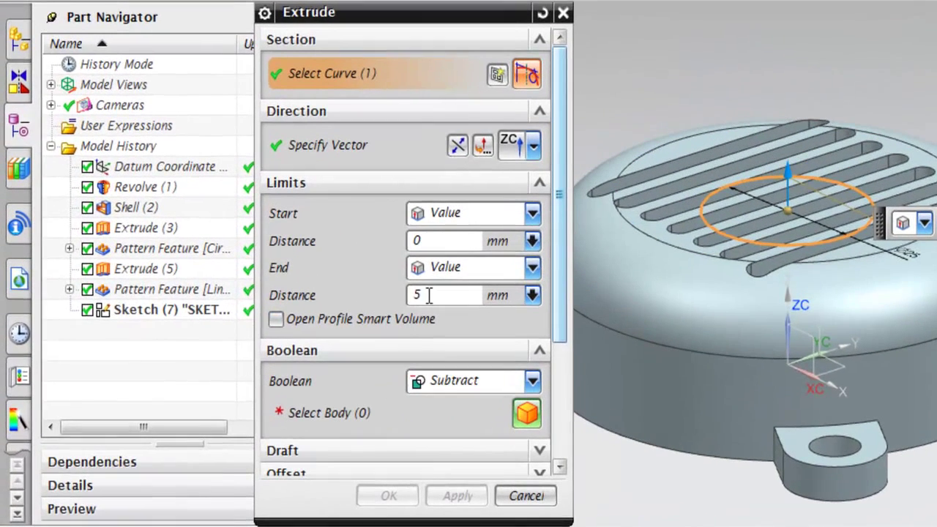
drag(430, 295, 402, 301)
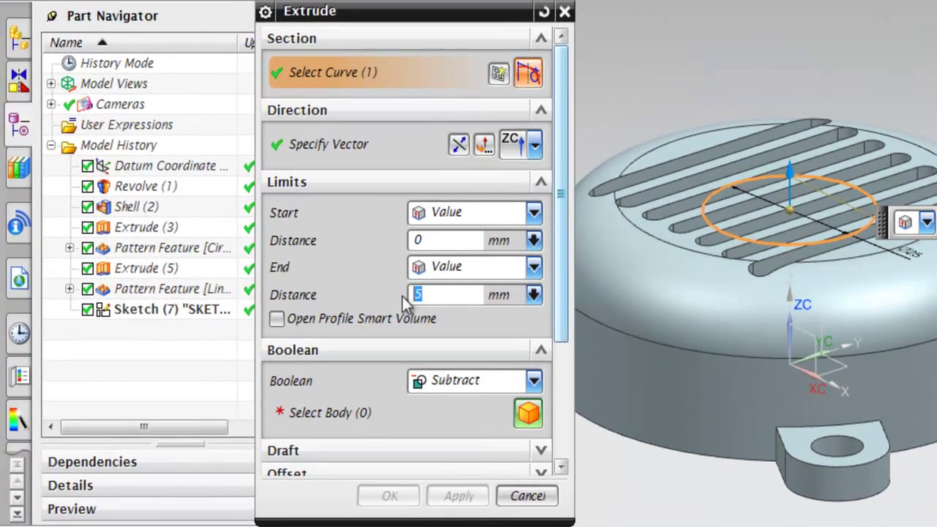
key(Return)
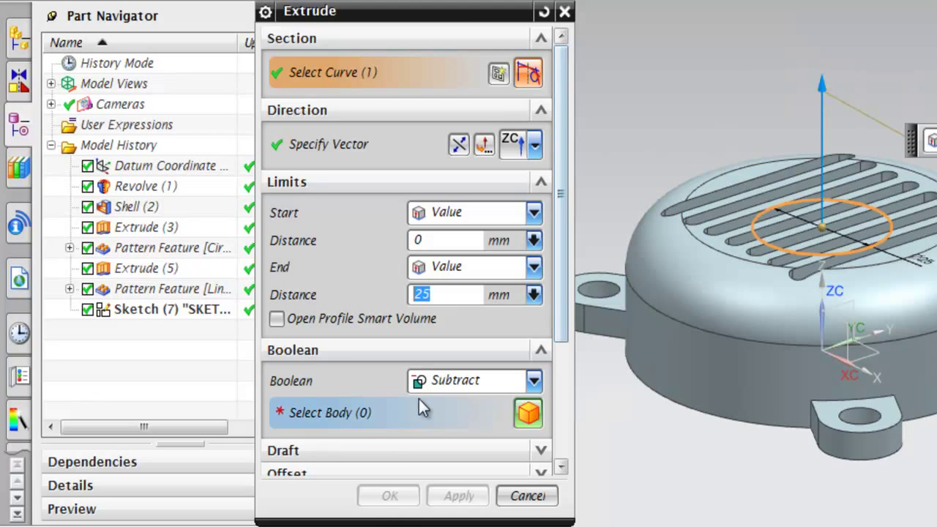
click(459, 380)
click(439, 424)
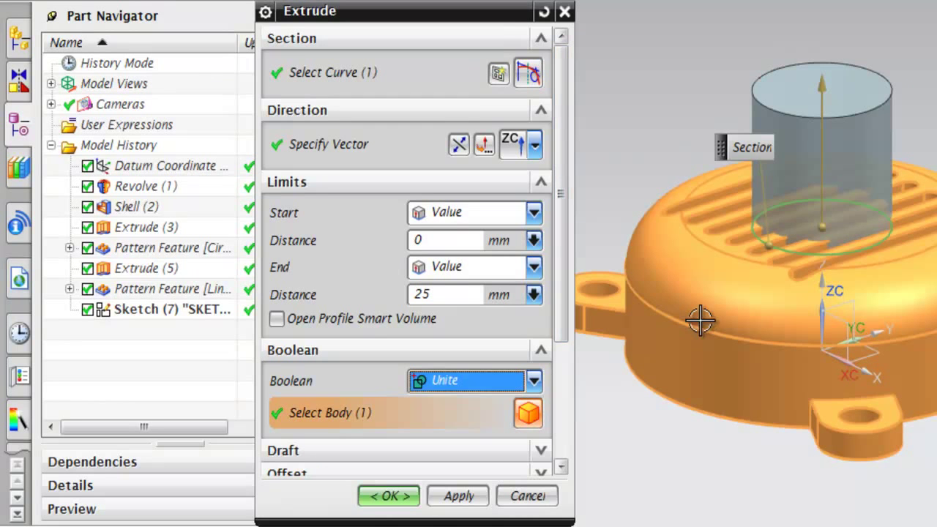
click(451, 296)
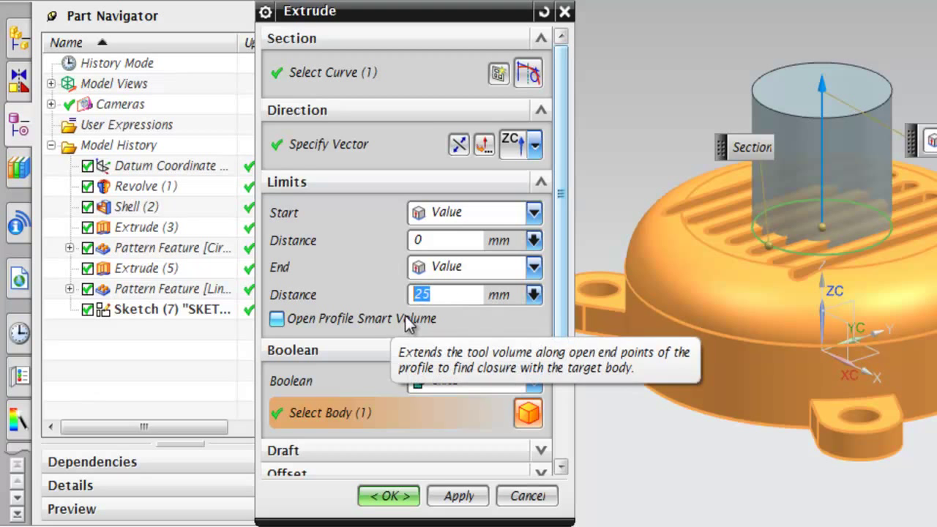
text(0)
text(7.5)
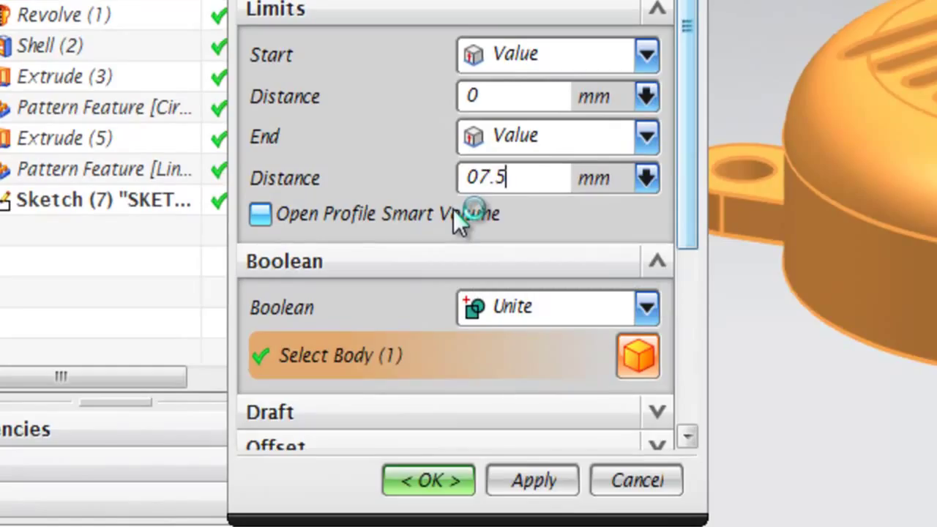
key(BackSpace)
key(BackSpace)
key(BackSpace)
key(BackSpace)
text(7.5)
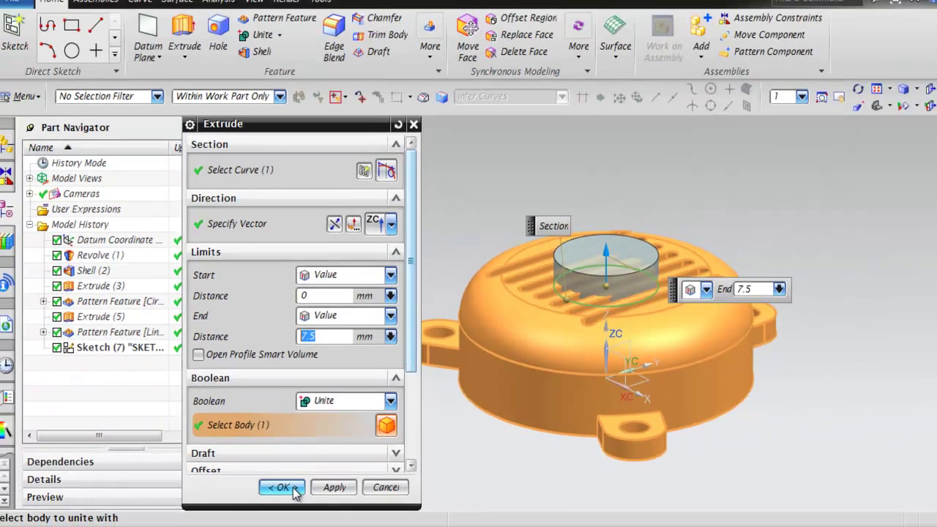
click(448, 481)
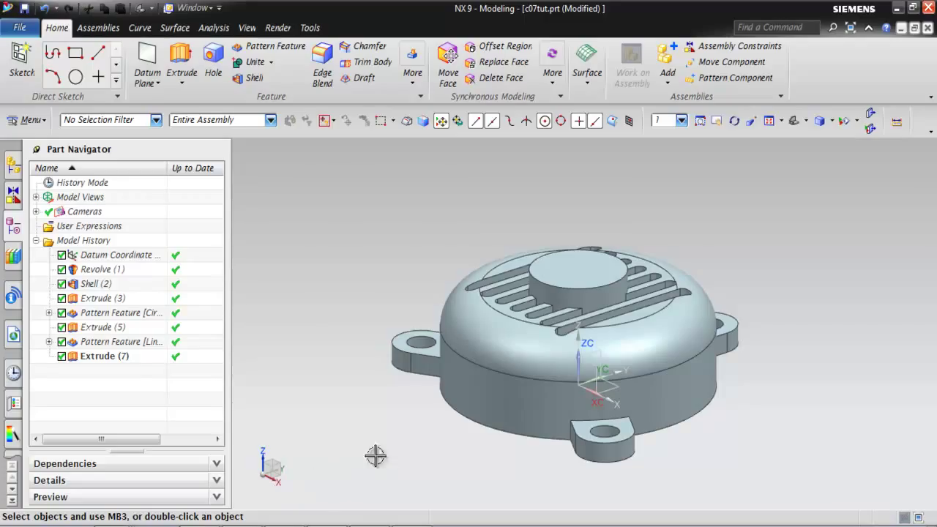
Step: Start a General Hole placed on the central boss's top face
click(222, 60)
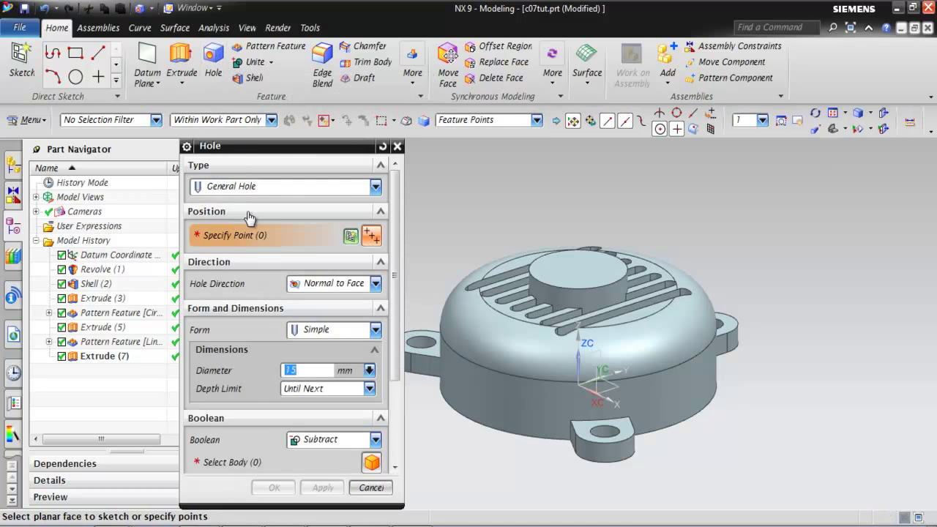
click(278, 186)
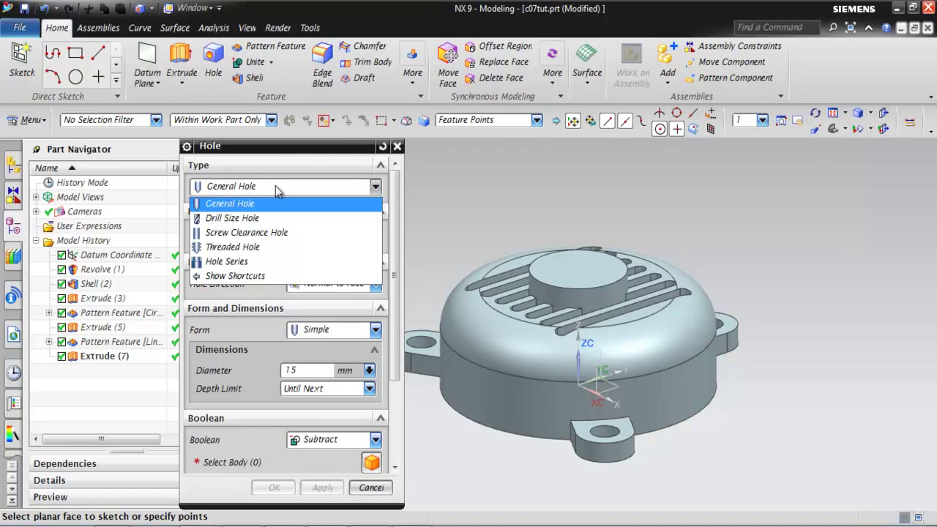
click(236, 184)
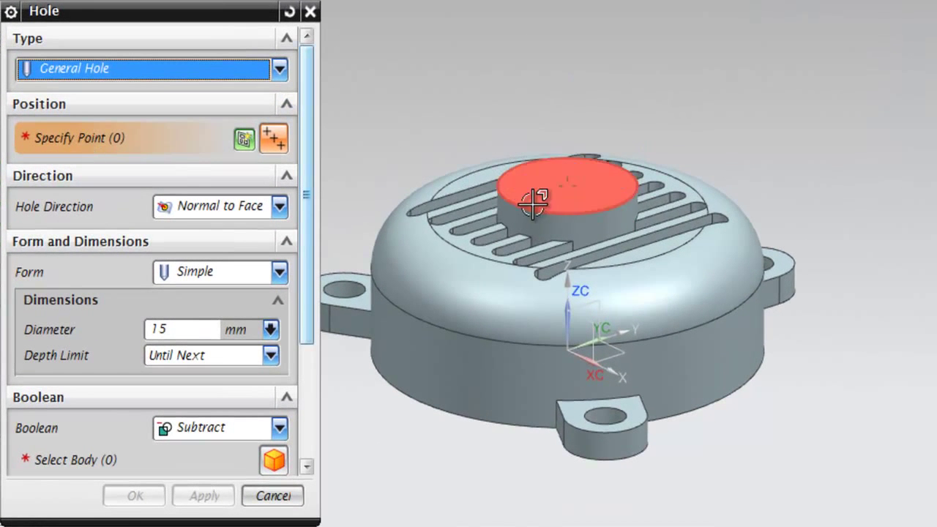
click(535, 204)
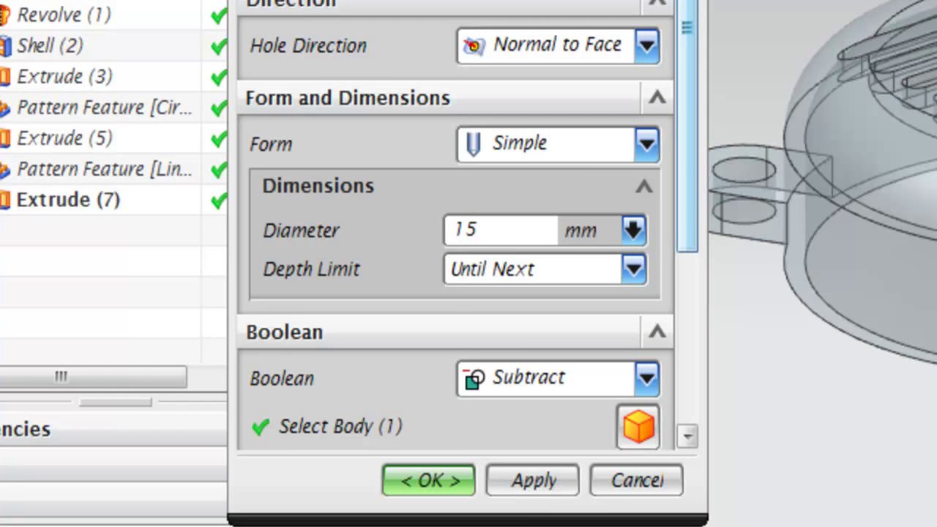
Step: Give the hole a 15 mm diameter, Until Next depth limit and Subtract boolean
drag(485, 234, 432, 255)
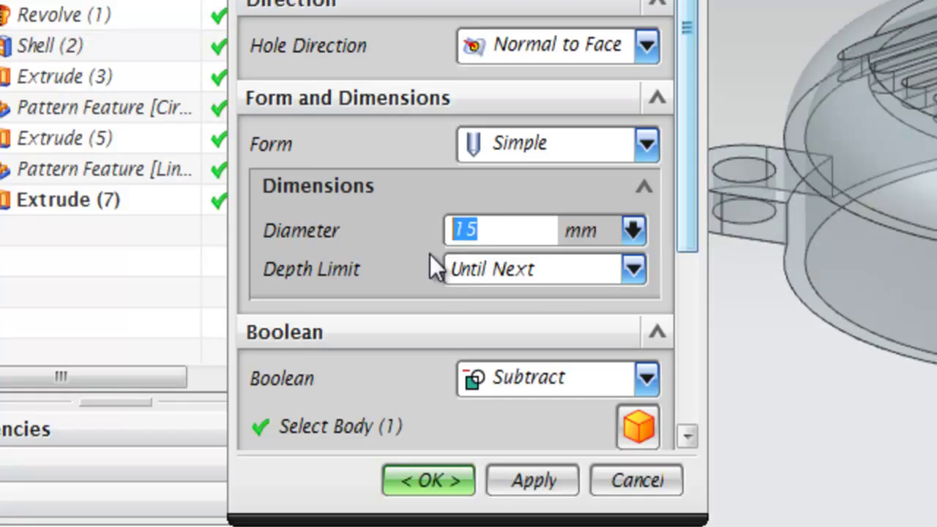
click(539, 224)
drag(477, 228, 439, 238)
text(15)
click(473, 269)
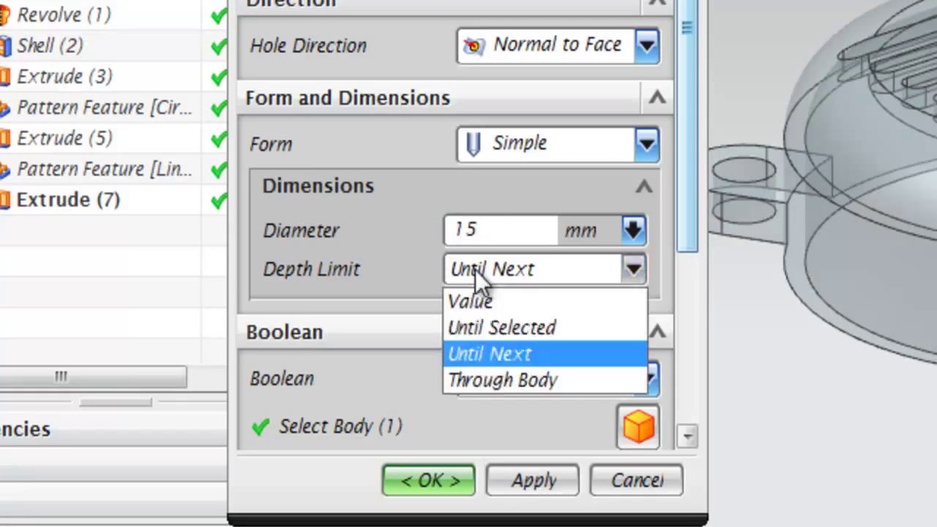
click(504, 351)
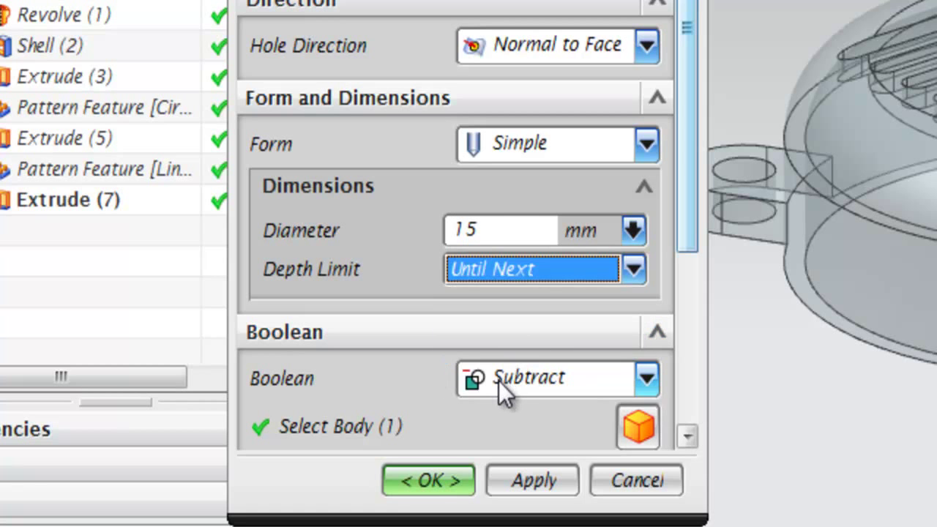
click(498, 377)
click(515, 447)
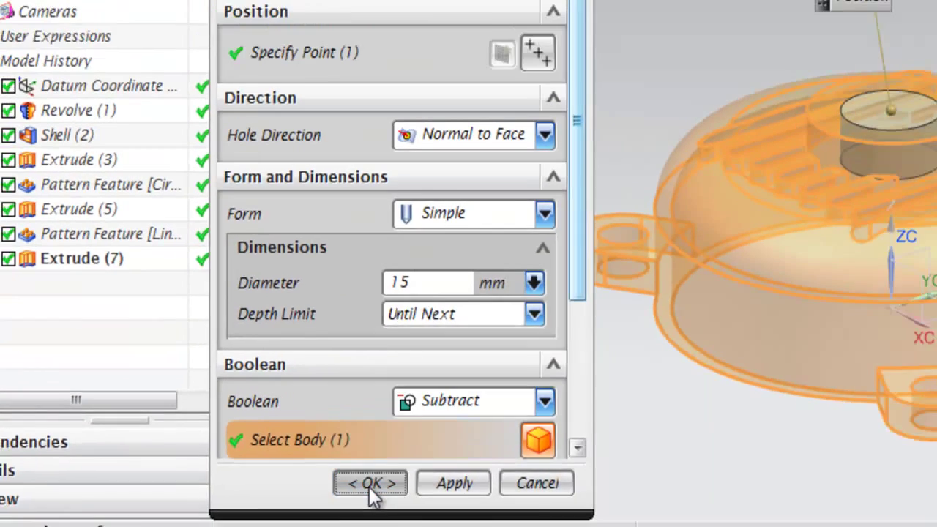
click(430, 480)
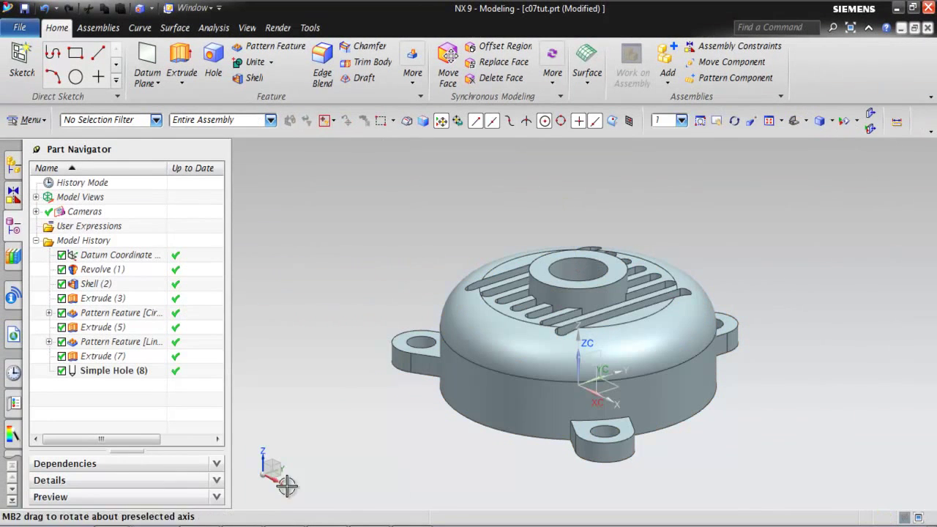
Step: Blend the boss's outer top circular edge with a 2 mm radius
click(322, 75)
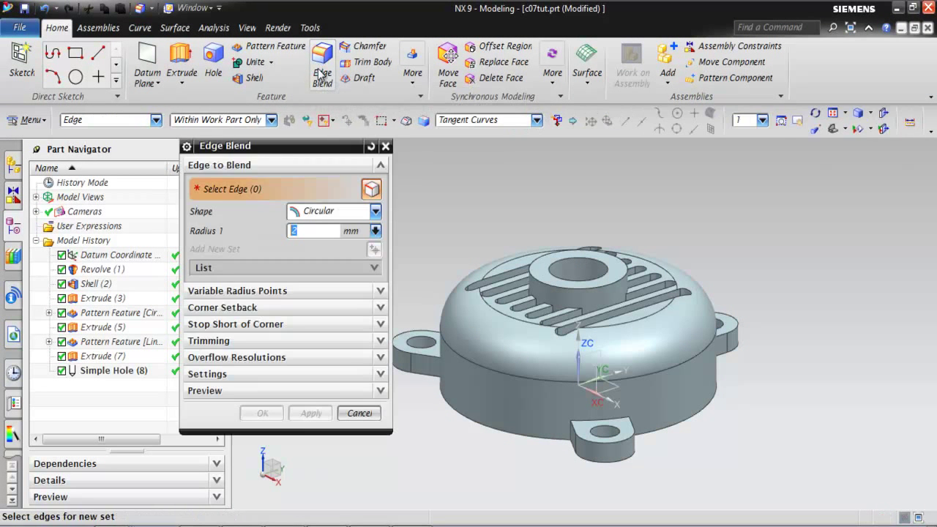
click(534, 276)
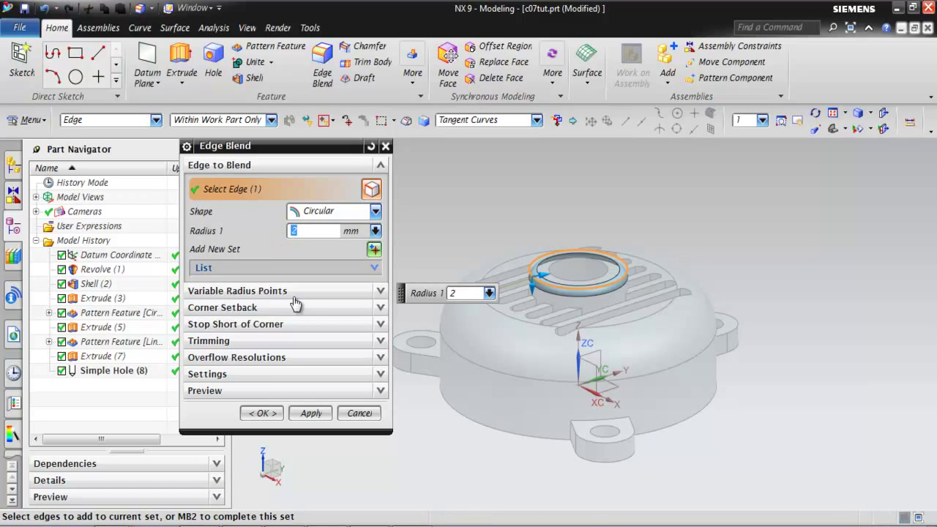
click(263, 413)
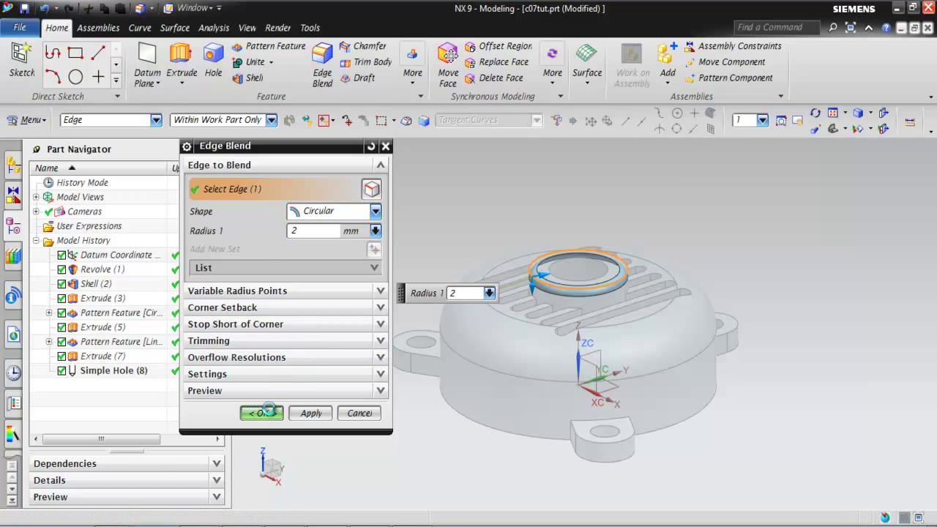
click(796, 123)
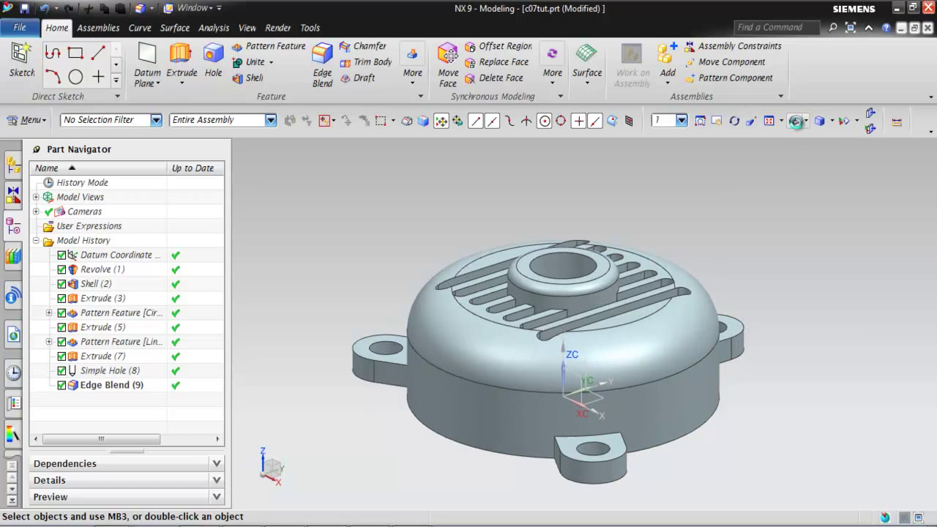